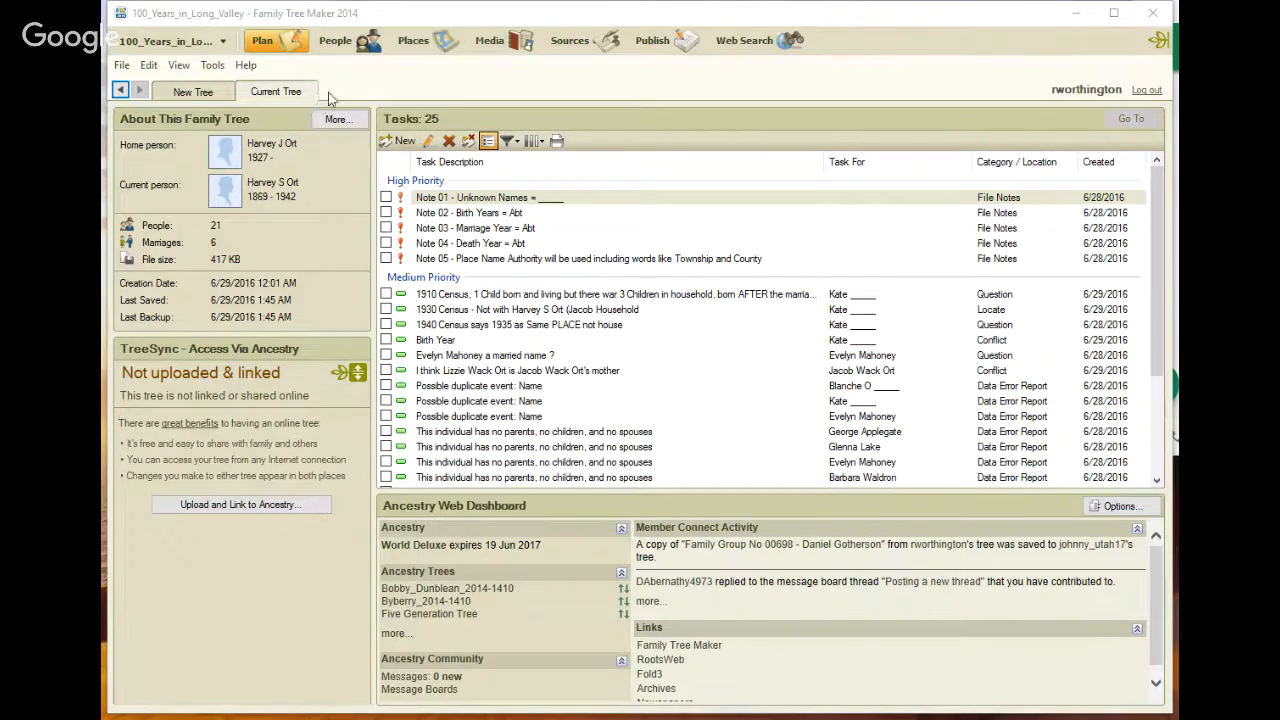
click(332, 44)
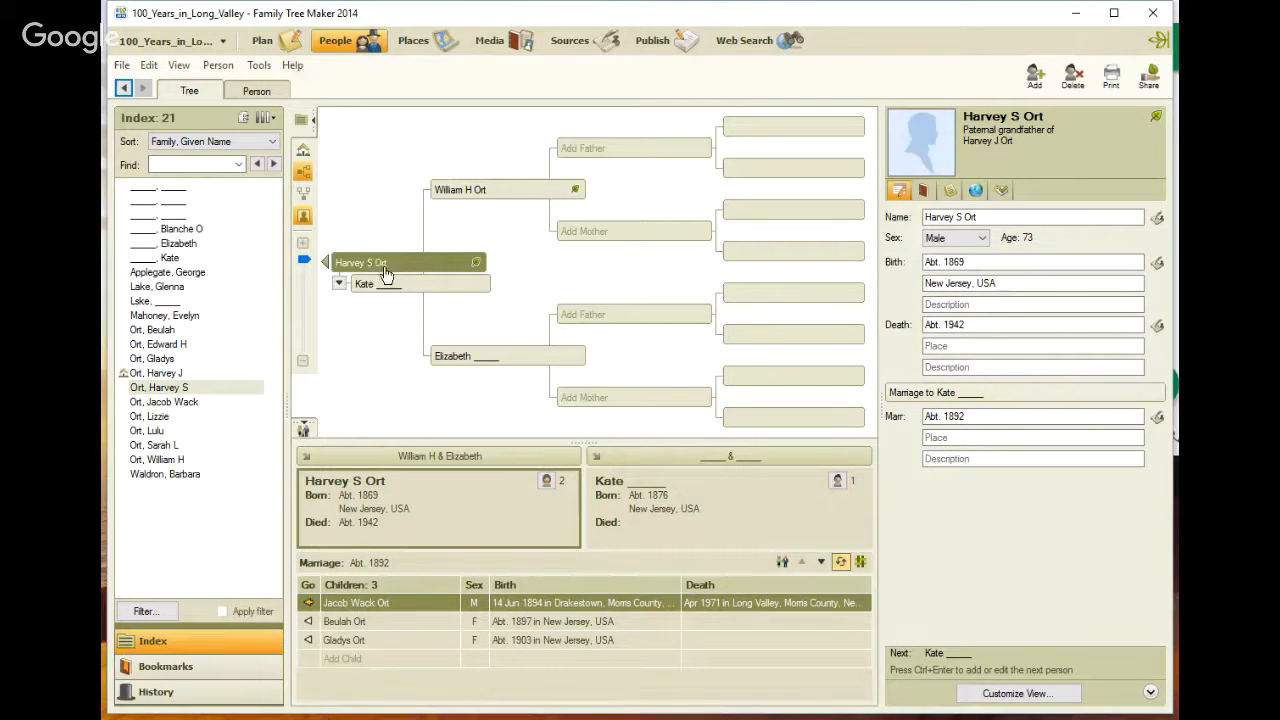
mouse_move(436, 274)
click(480, 265)
click(480, 266)
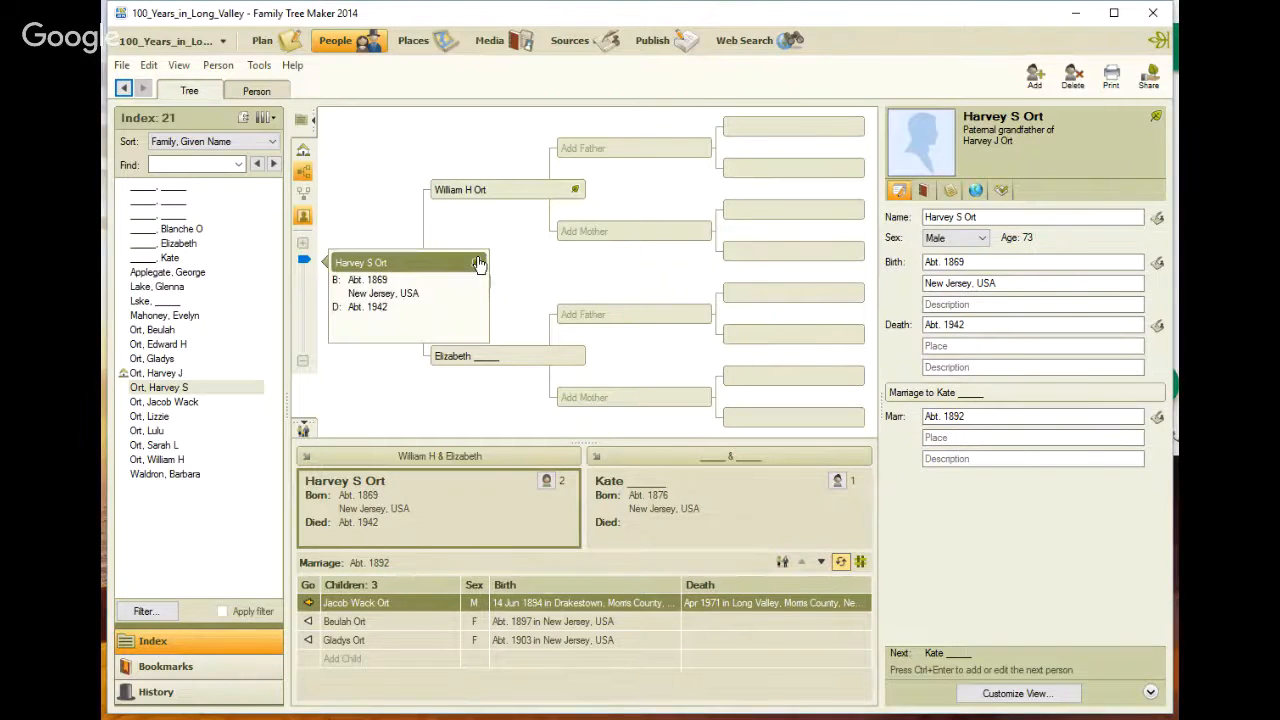
click(480, 266)
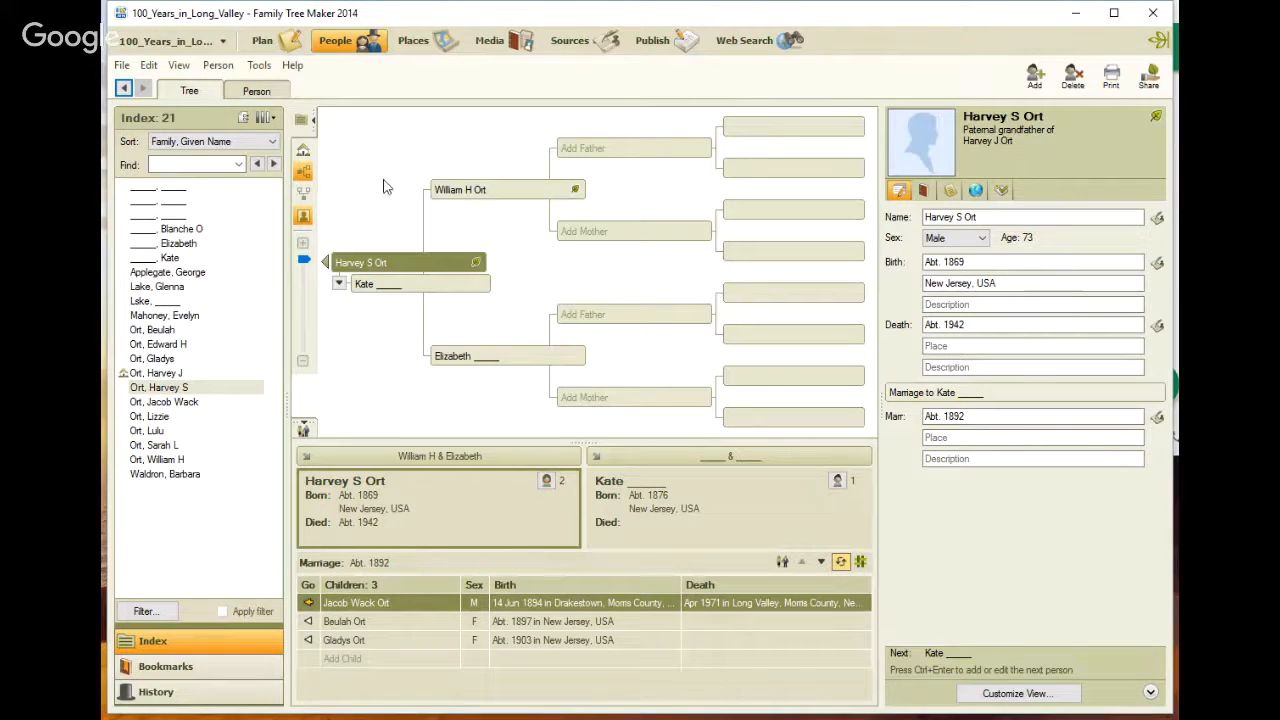
Open the web search result for Harvey S Ort and review the Find A Grave Index record
mouse_move(421, 272)
click(737, 45)
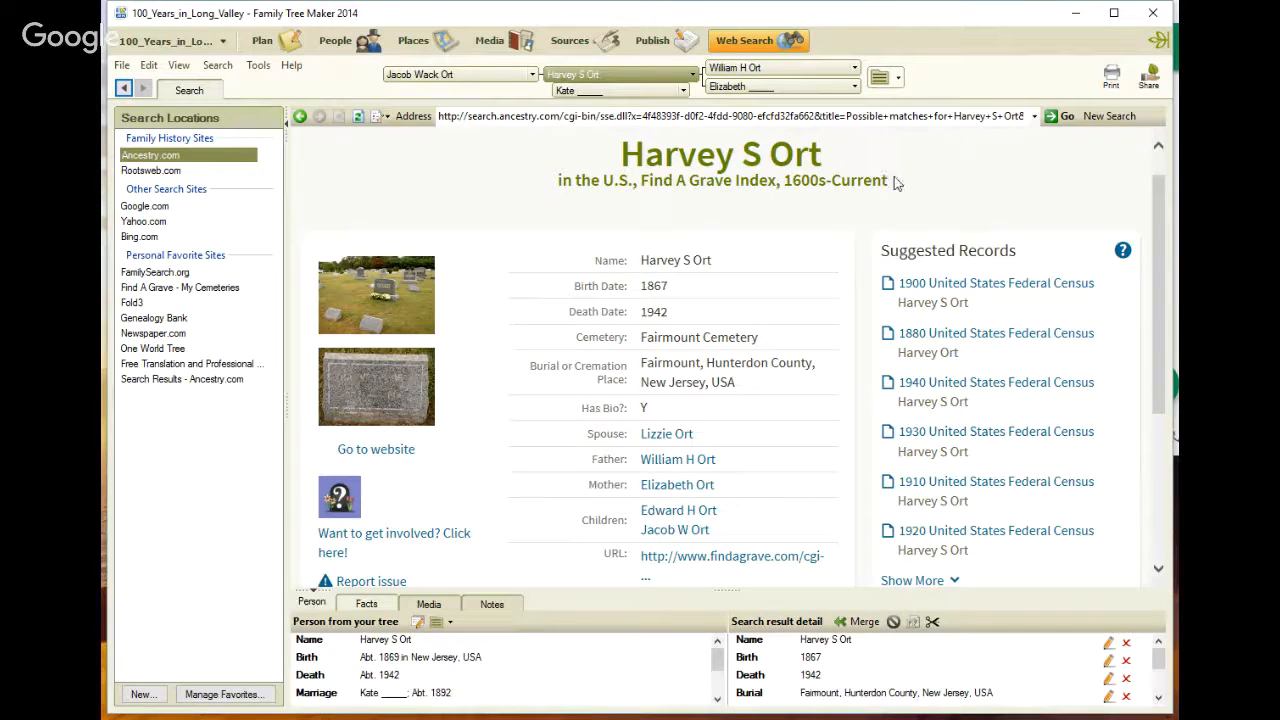
drag(895, 182, 638, 183)
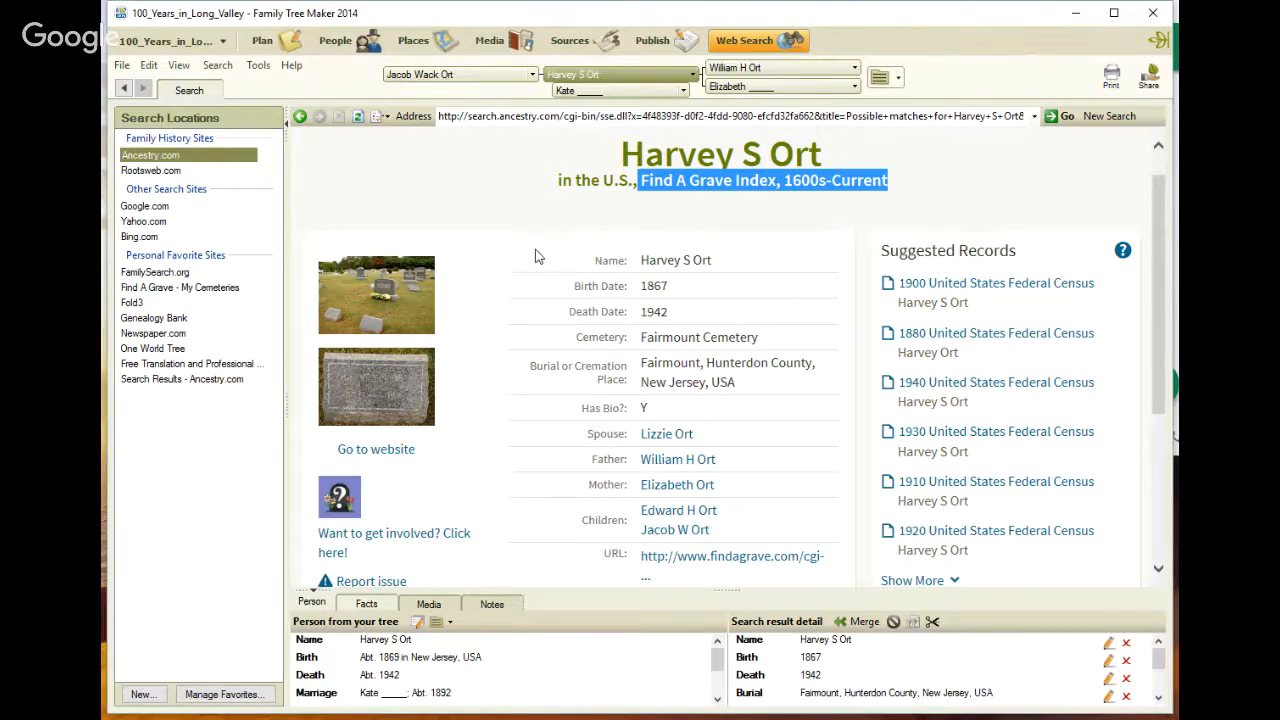
scroll(536, 252, down, 1)
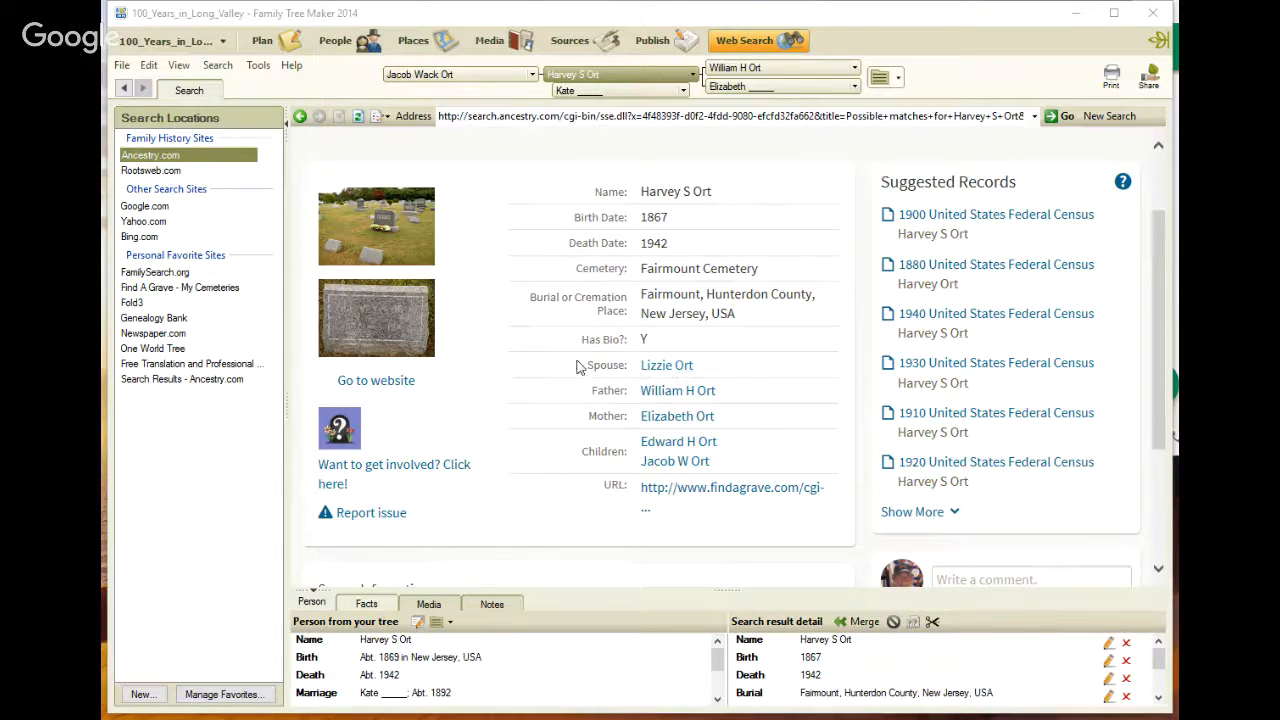
Select Kate in the tree and open her individual facts view
click(336, 44)
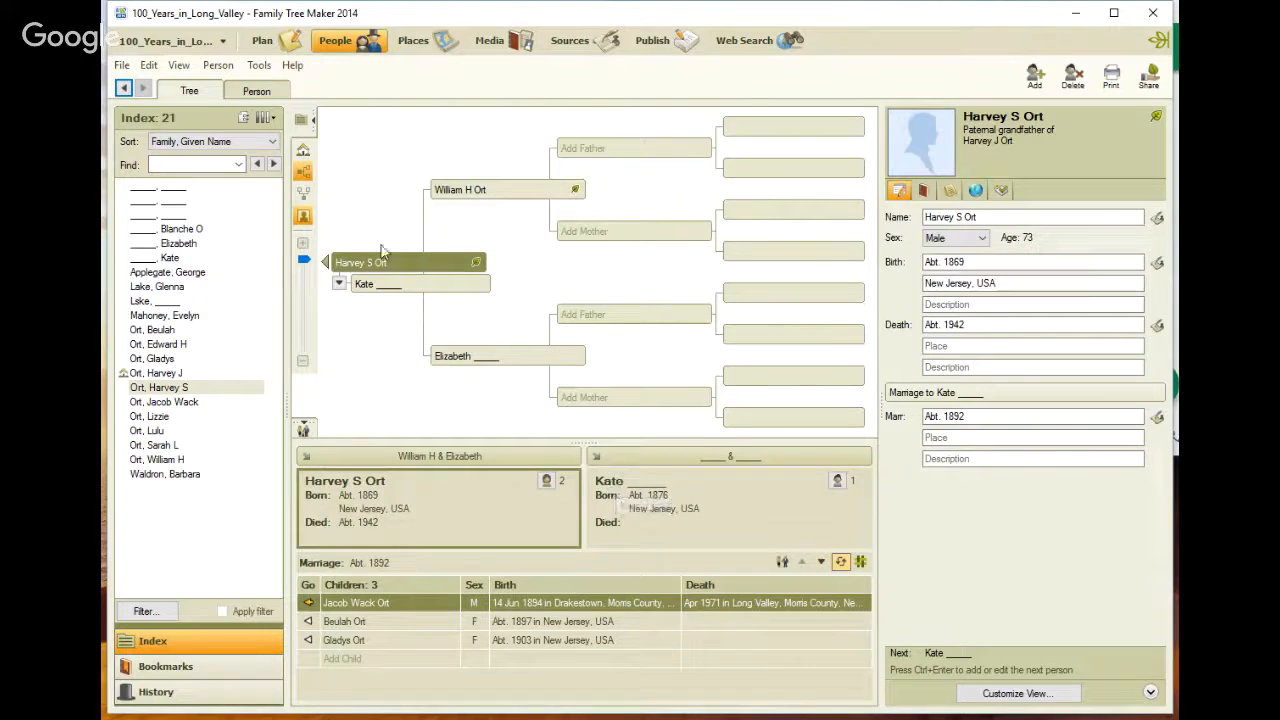
click(372, 288)
click(257, 91)
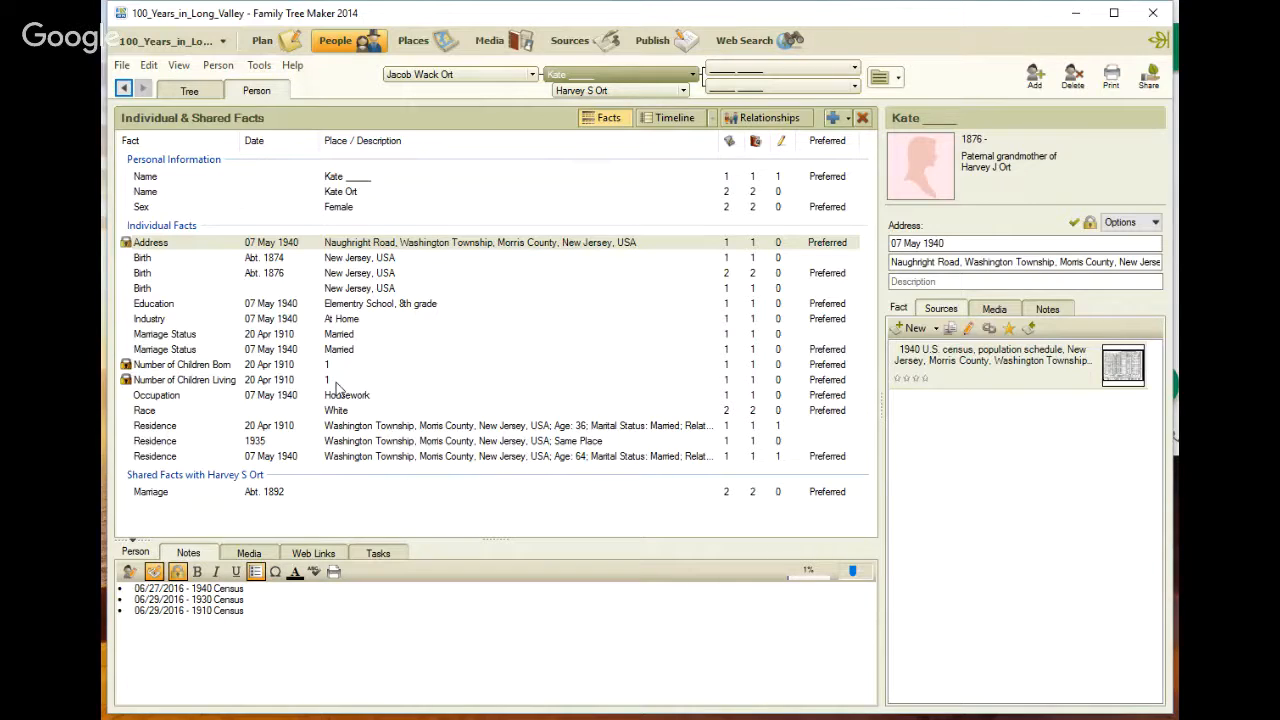
Review Kate's children list and open her 1910 Census task without changing it
click(533, 75)
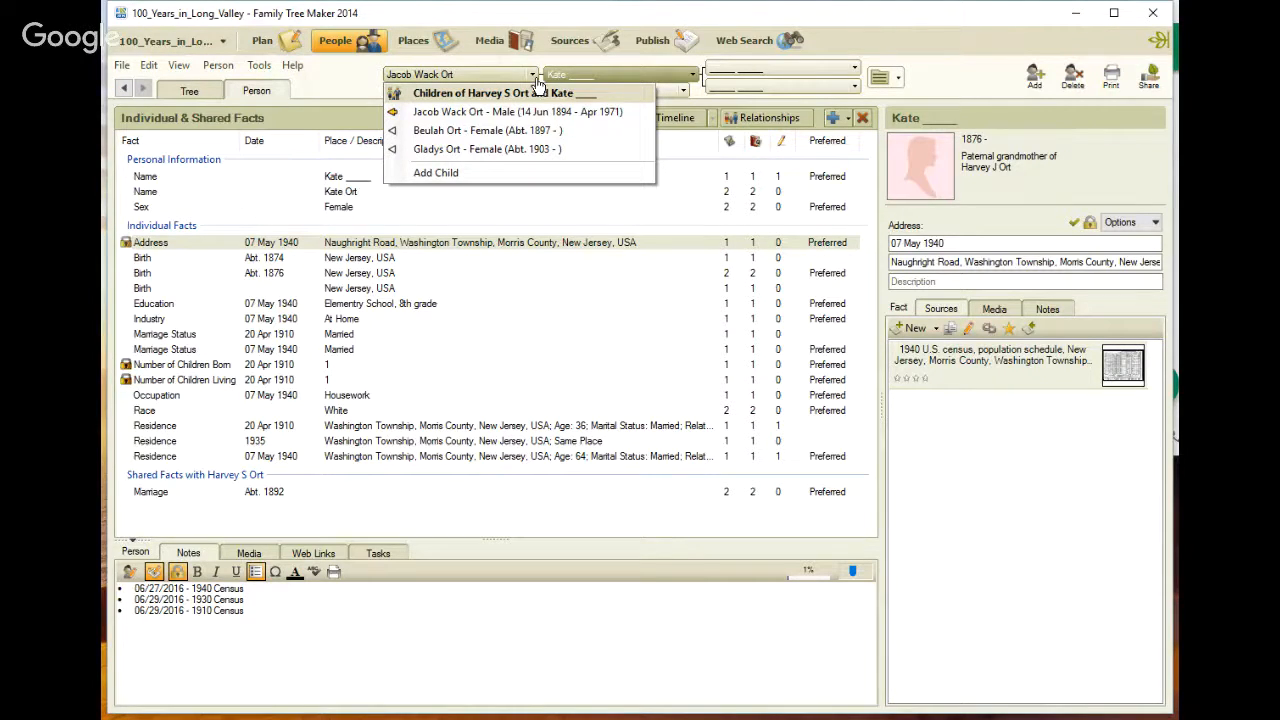
click(378, 555)
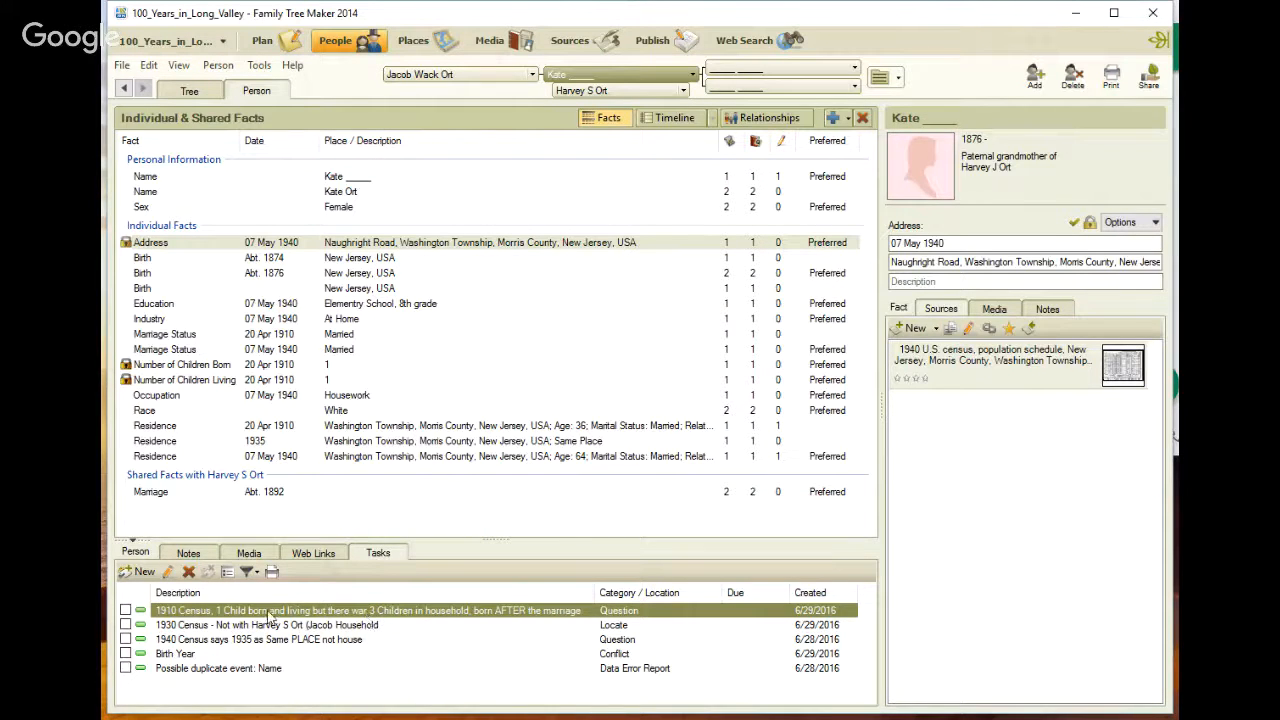
key(ctrl)
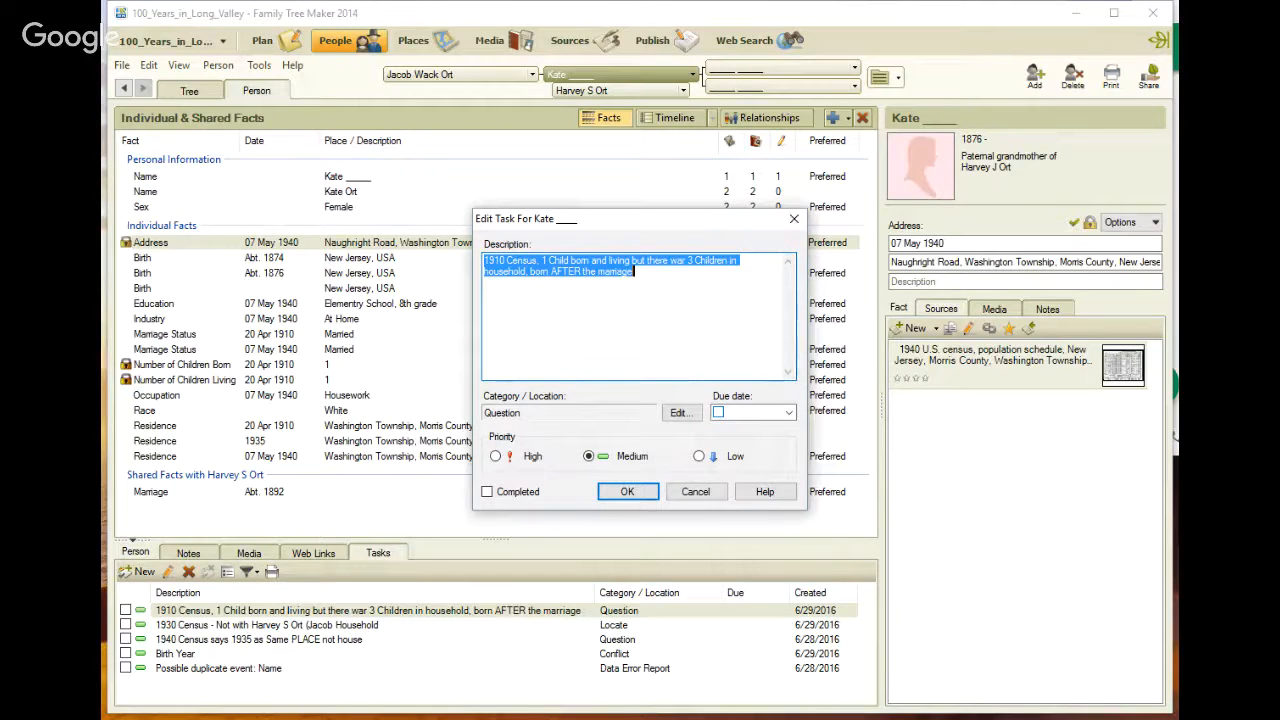
key(super+plus)
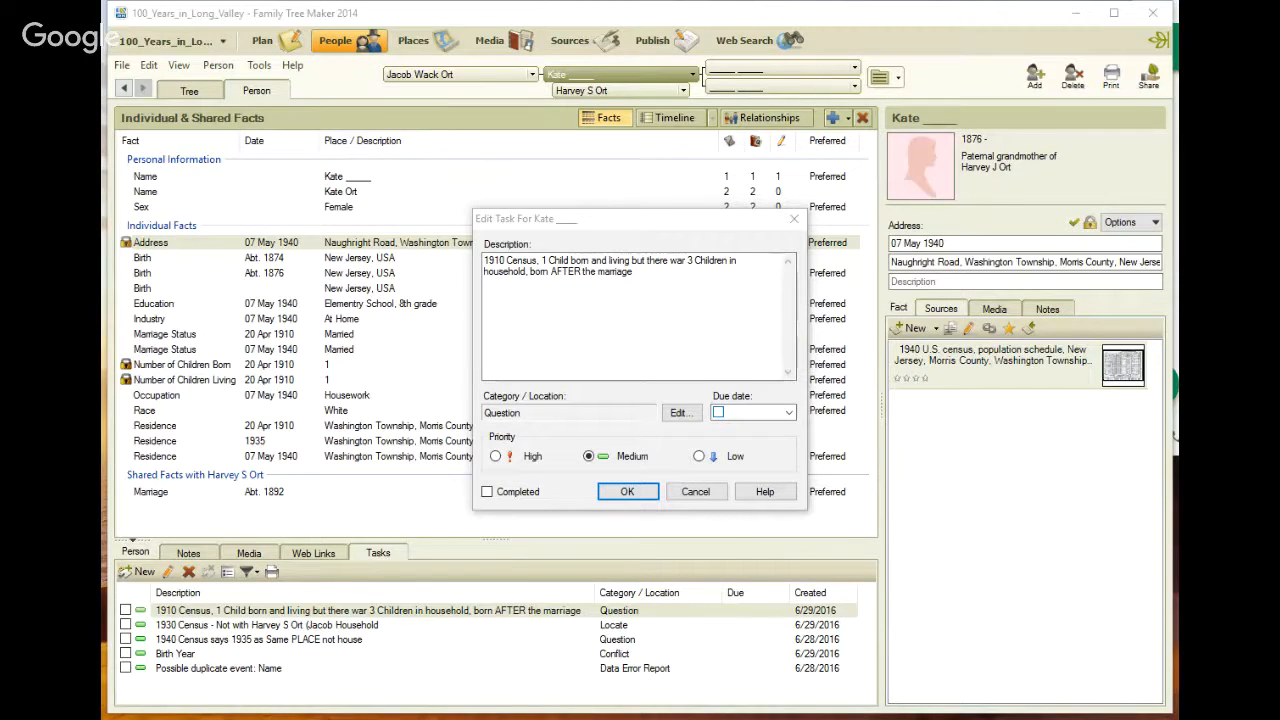
click(684, 494)
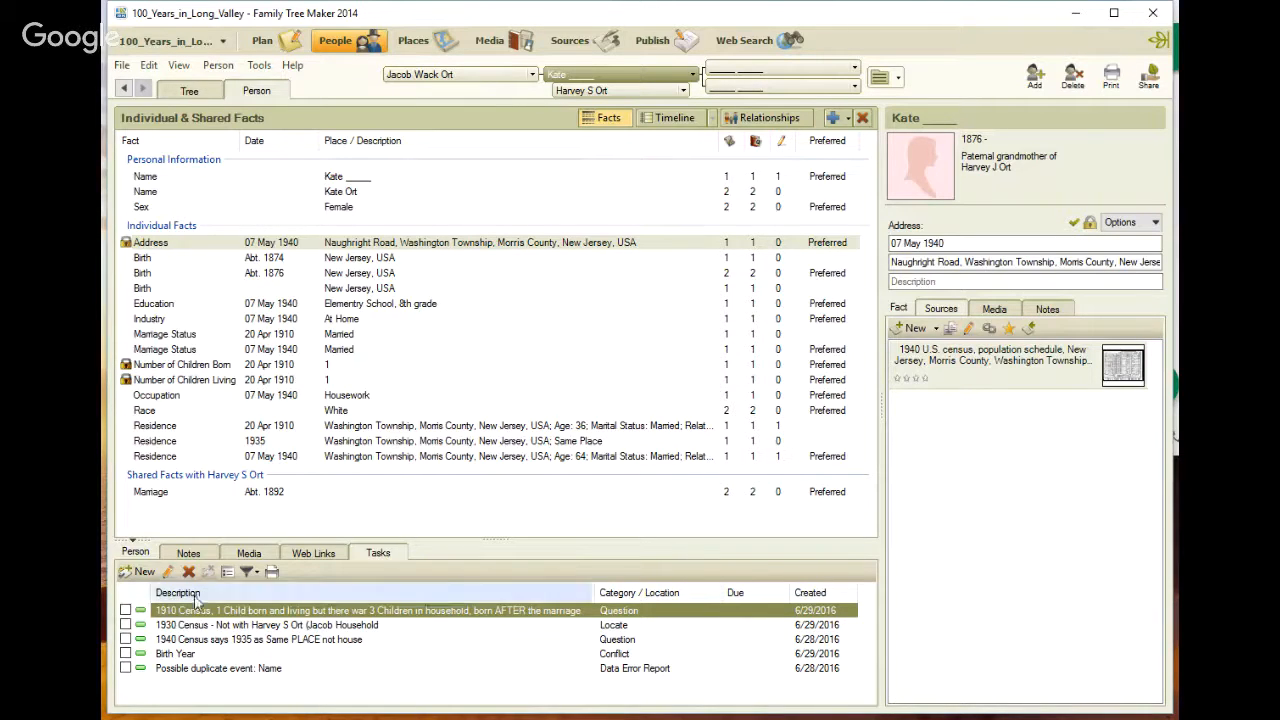
click(185, 555)
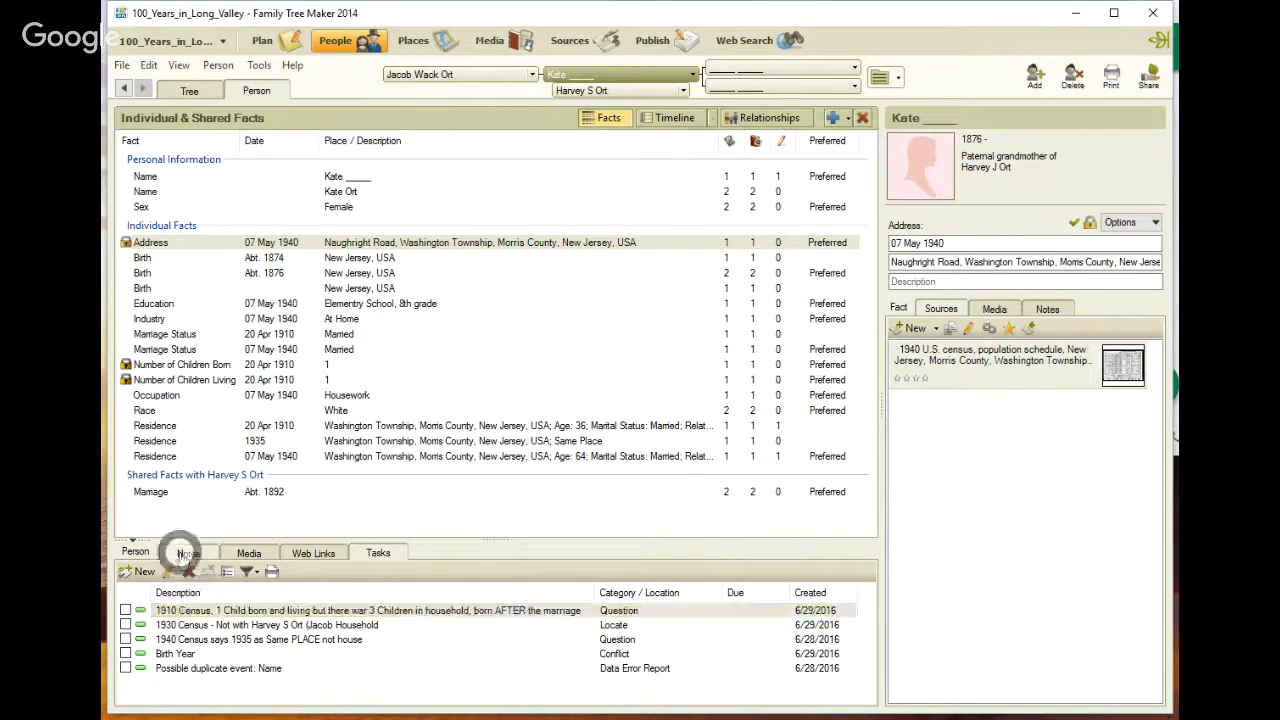
click(379, 553)
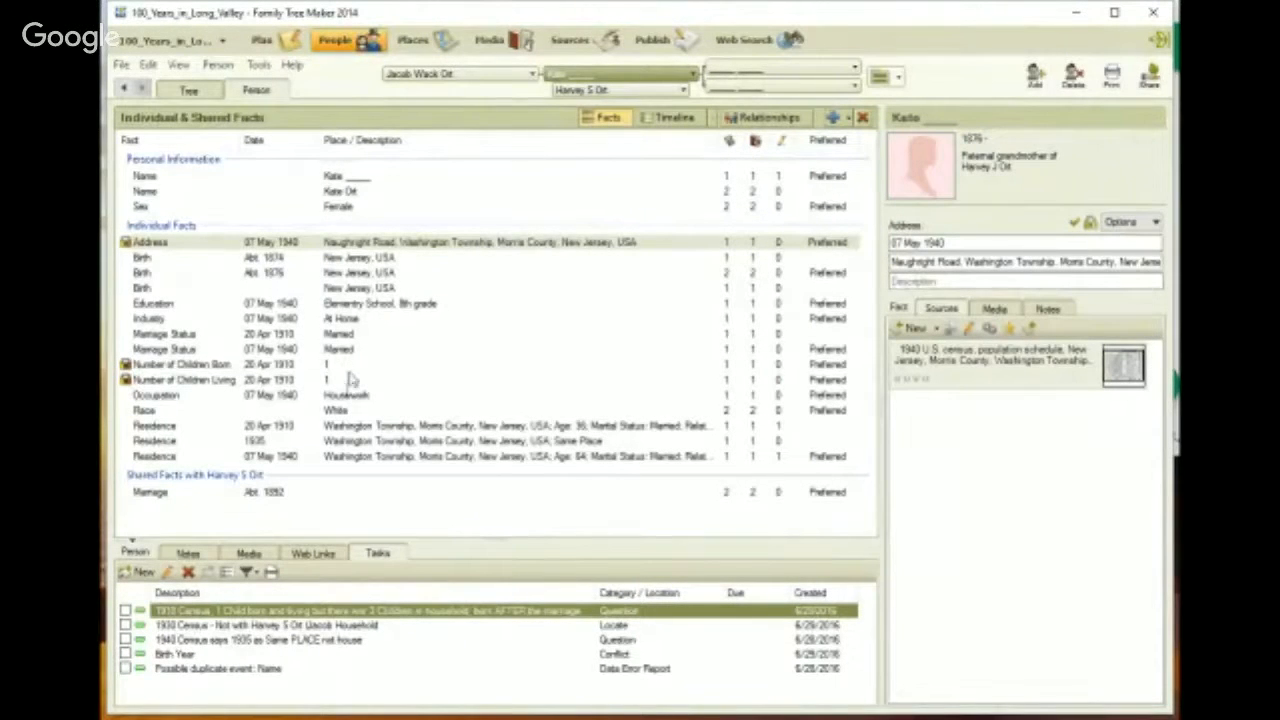
click(572, 92)
click(740, 40)
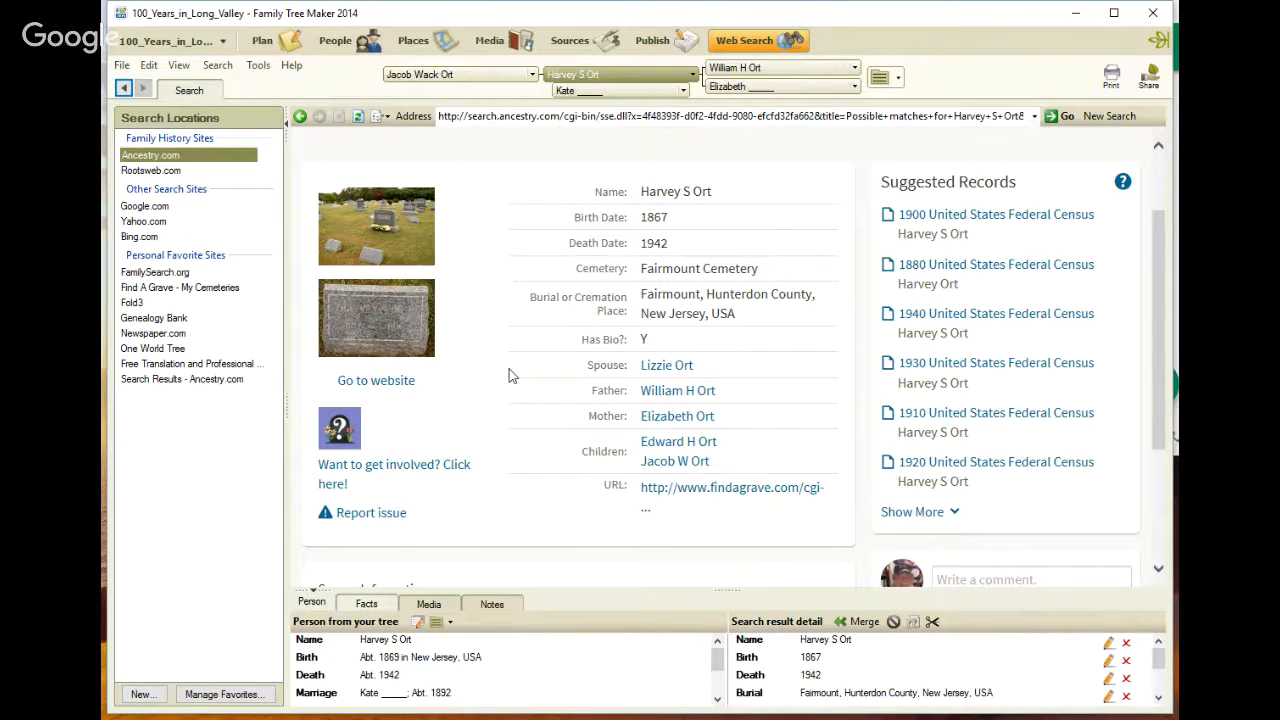
click(864, 623)
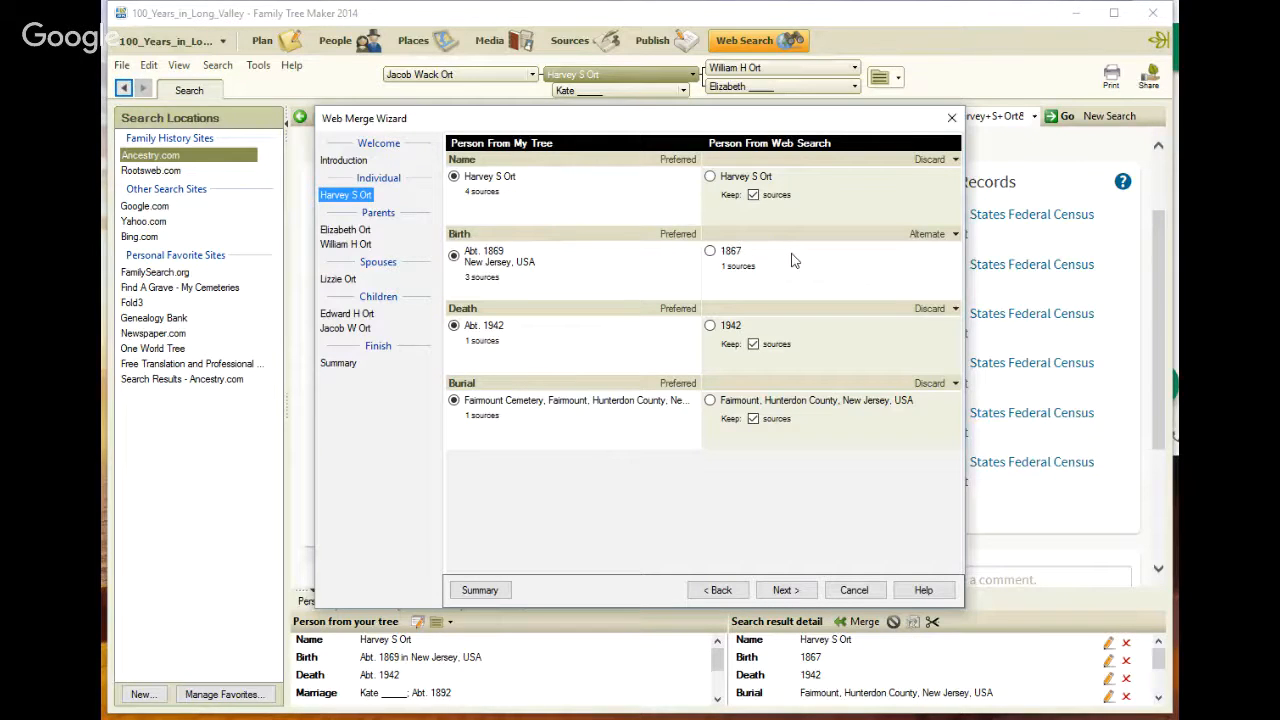
click(913, 243)
click(955, 310)
click(955, 312)
click(955, 384)
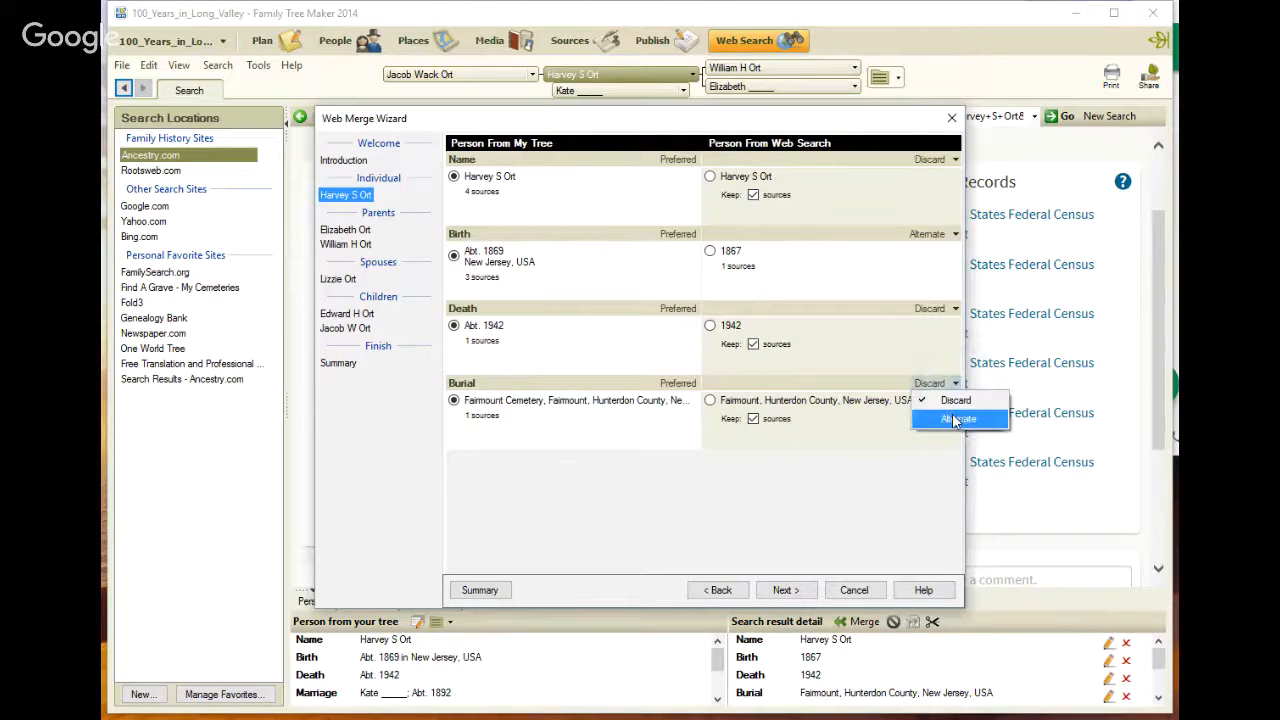
click(956, 419)
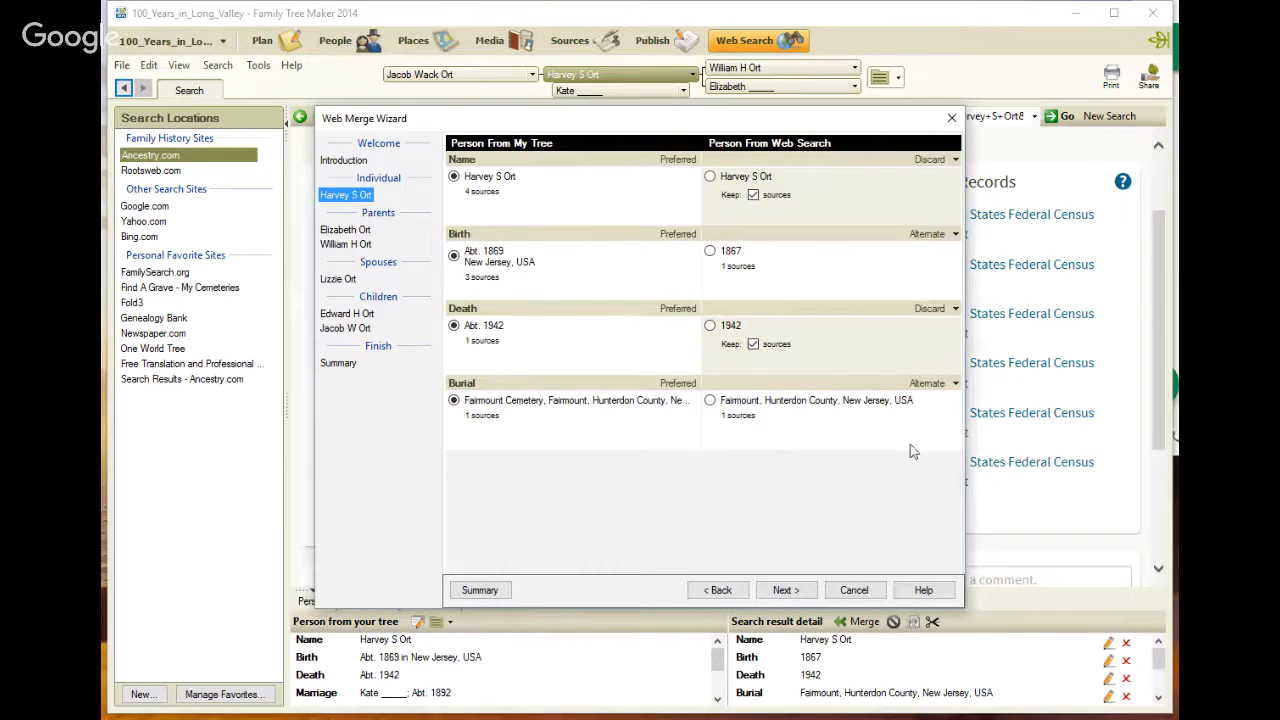
click(786, 590)
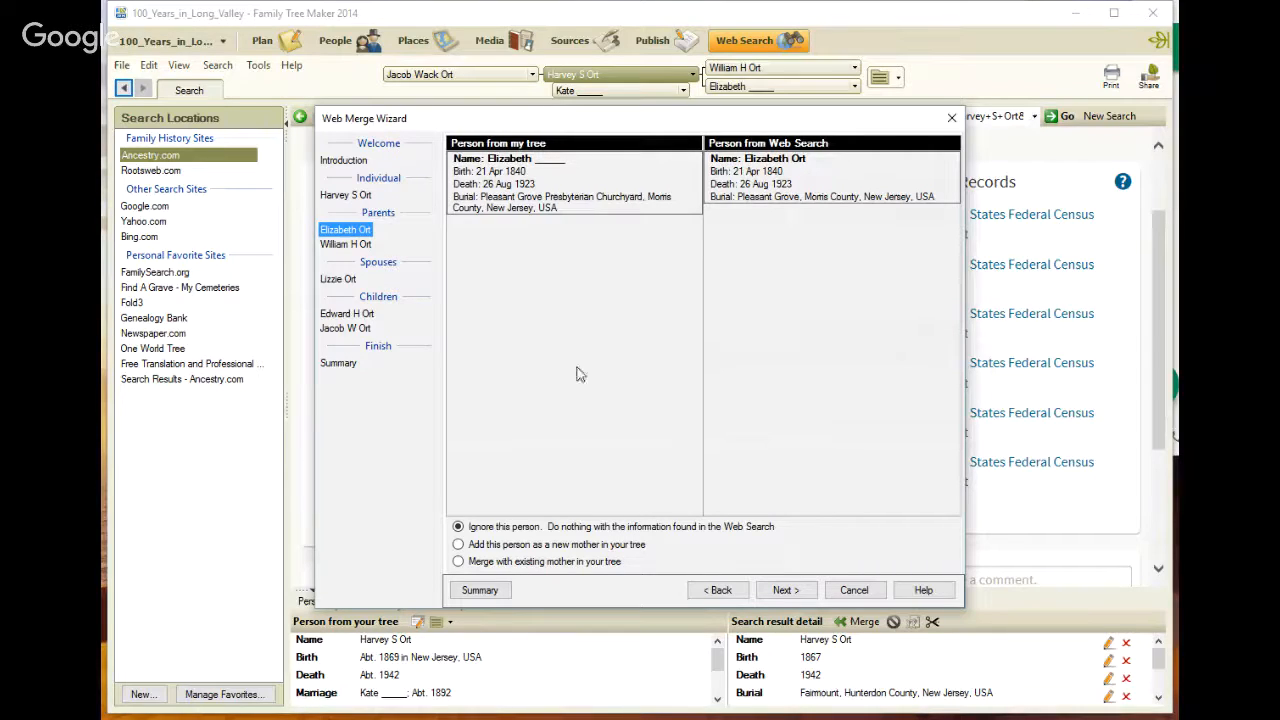
click(458, 562)
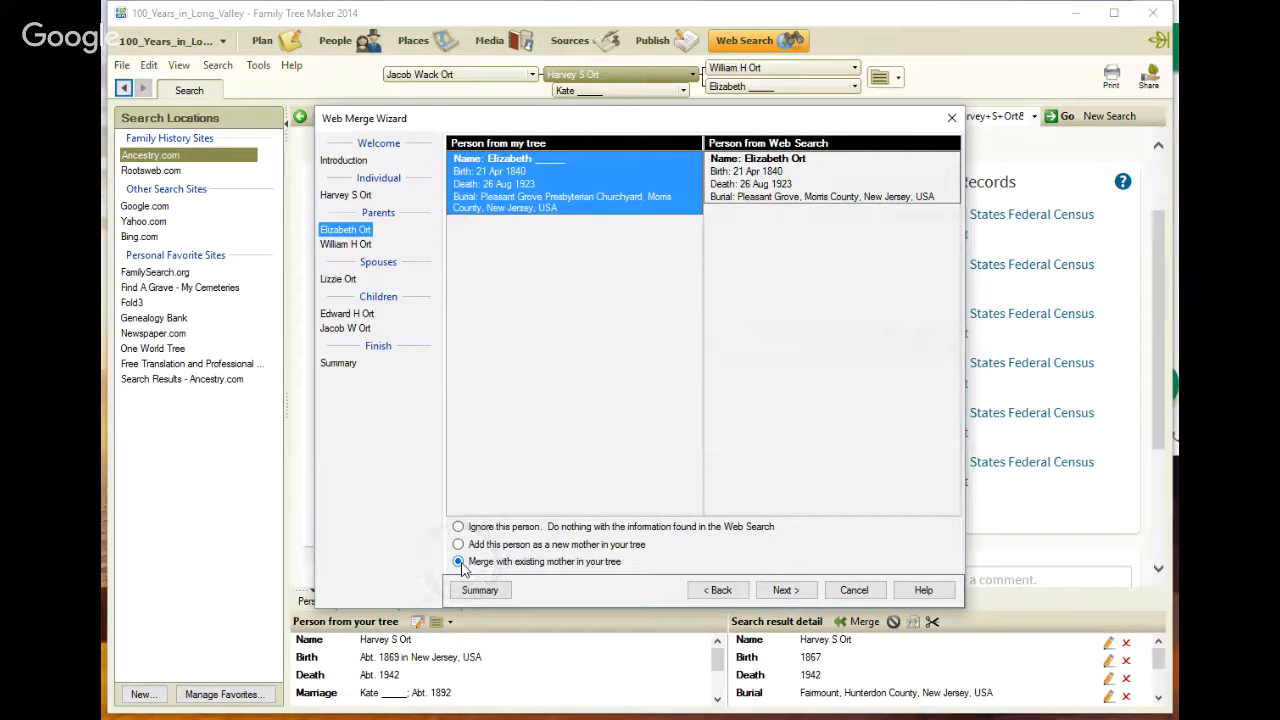
click(784, 590)
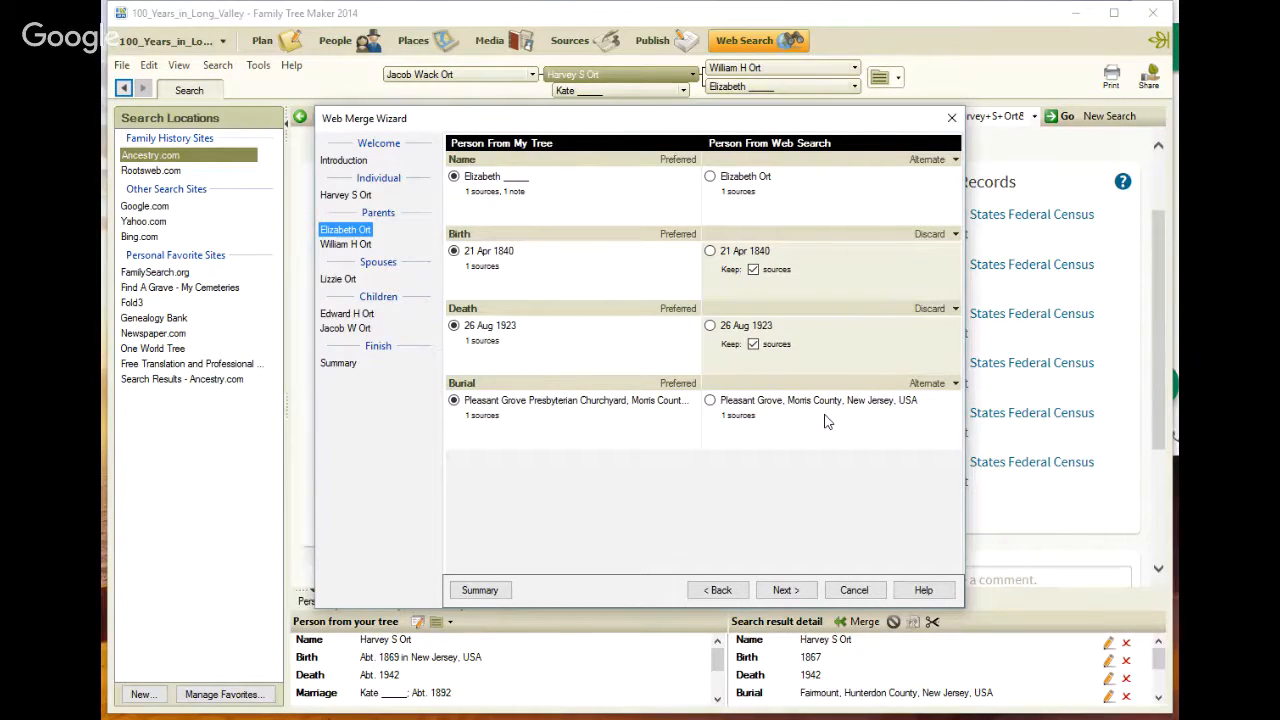
click(855, 592)
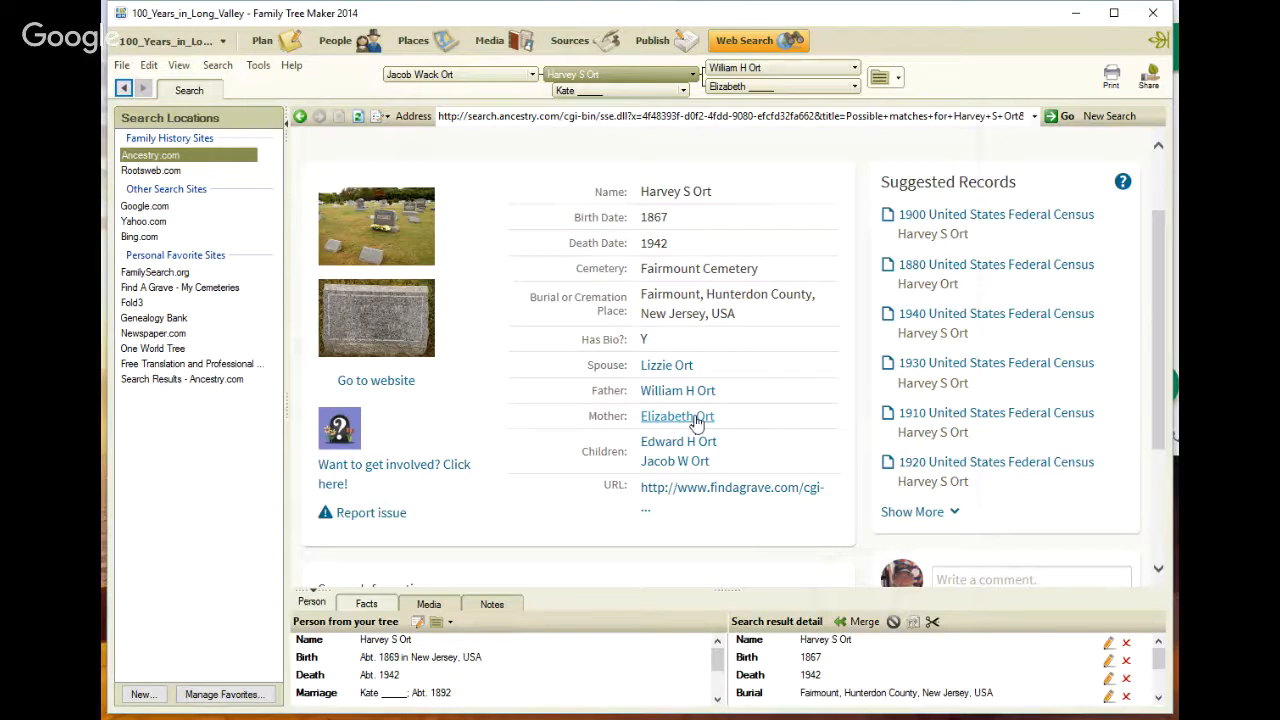
click(864, 622)
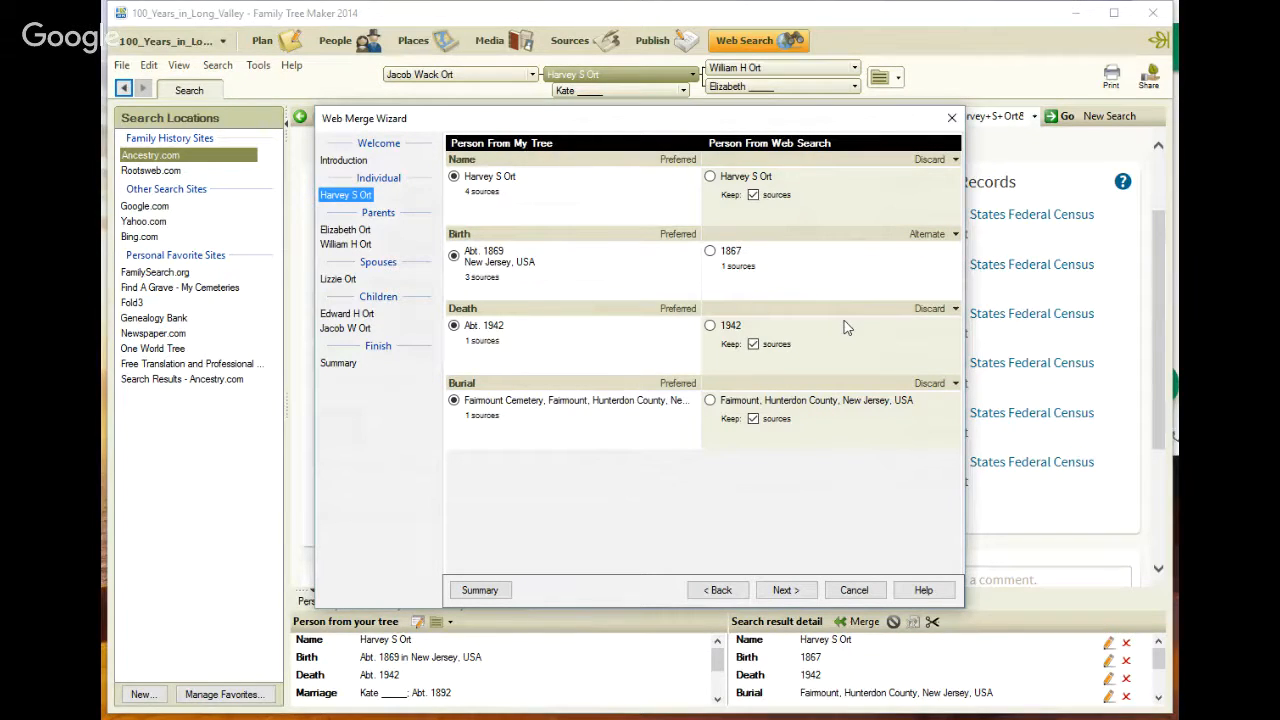
drag(655, 121, 698, 137)
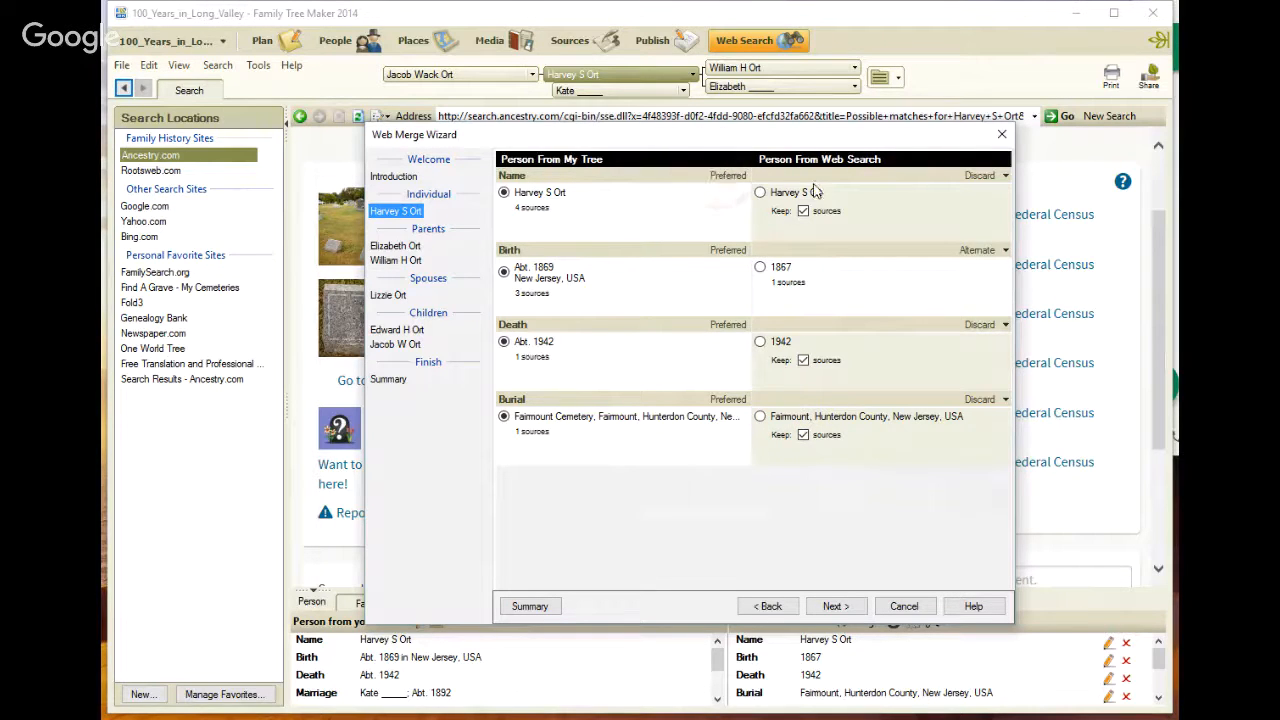
drag(647, 137, 586, 135)
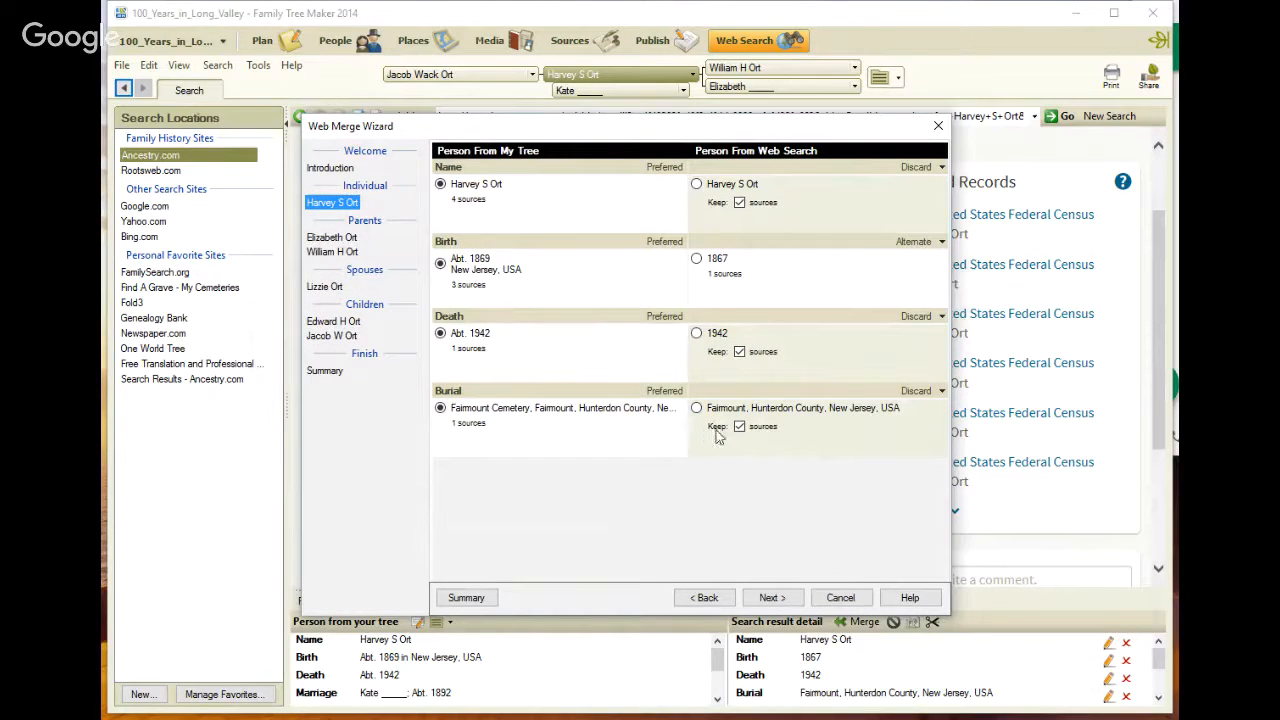
click(940, 392)
click(930, 424)
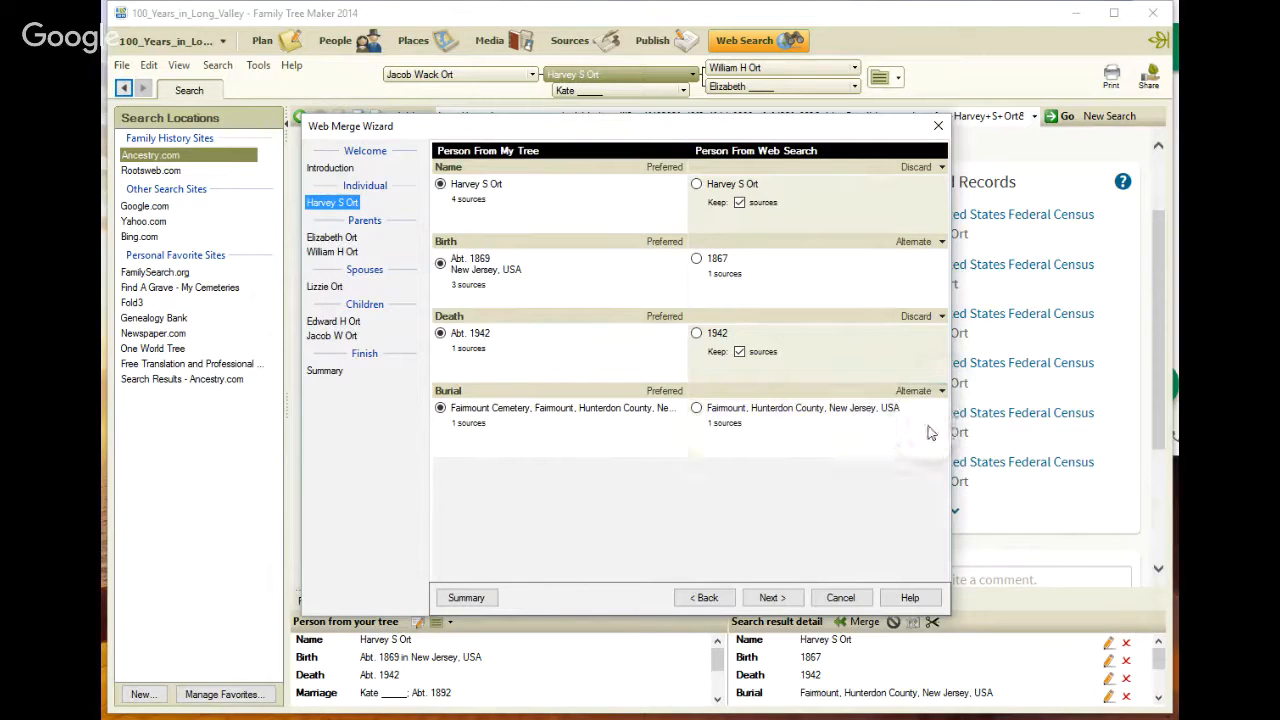
click(770, 598)
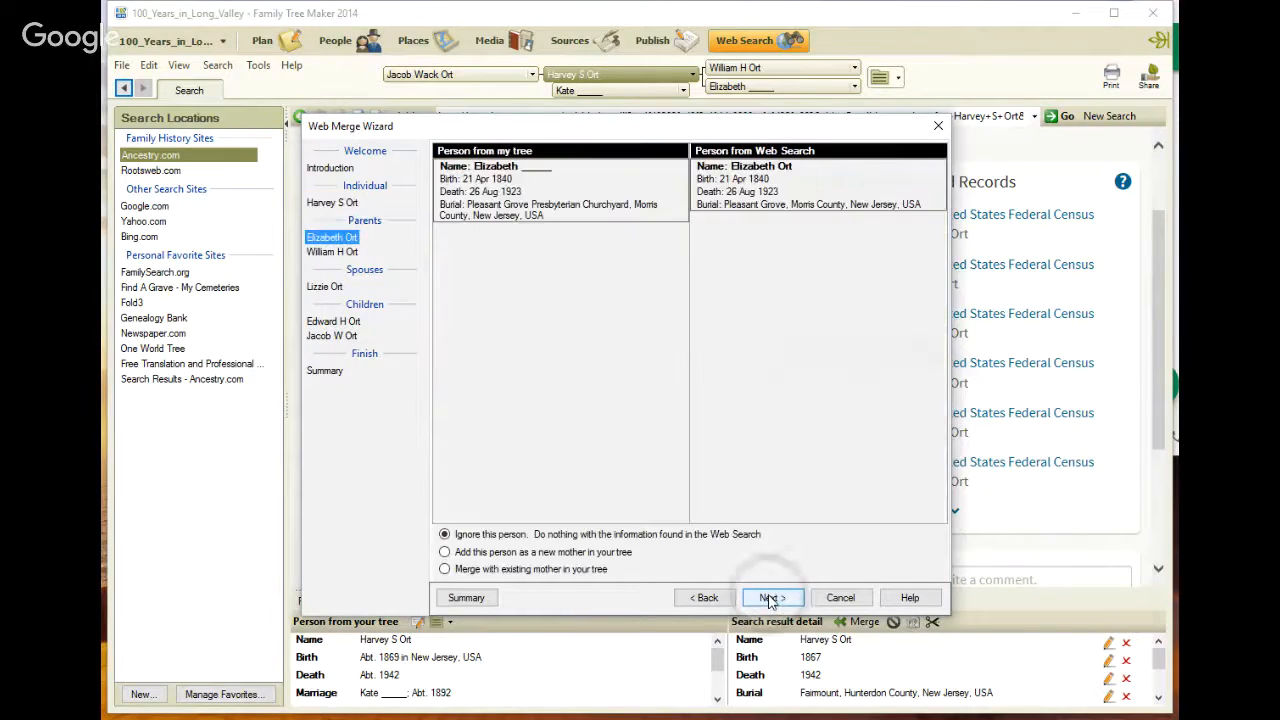
click(444, 569)
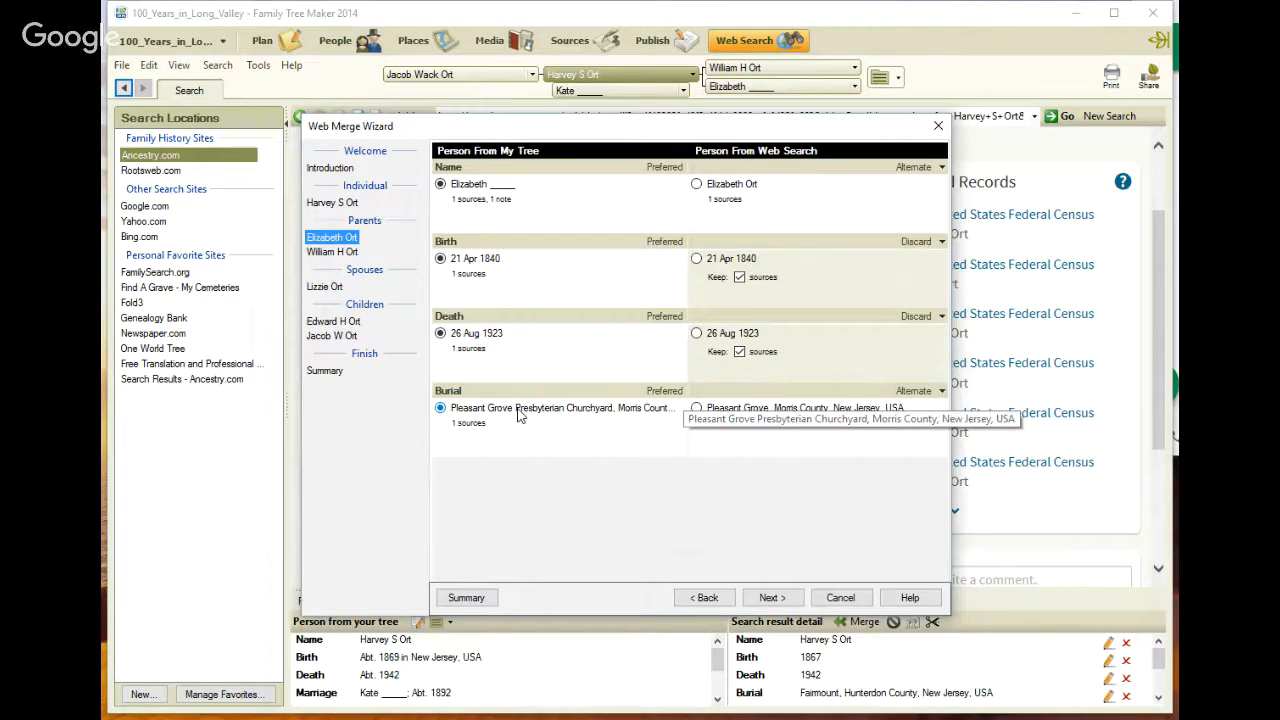
click(778, 598)
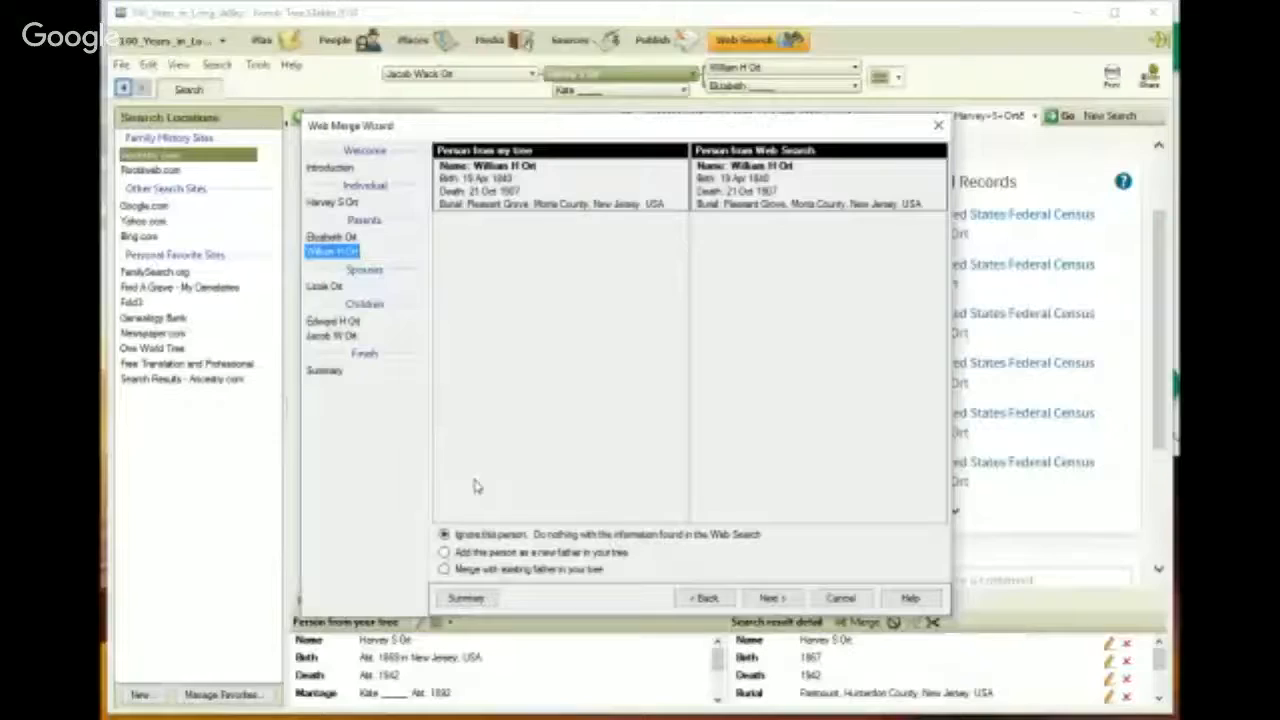
click(445, 569)
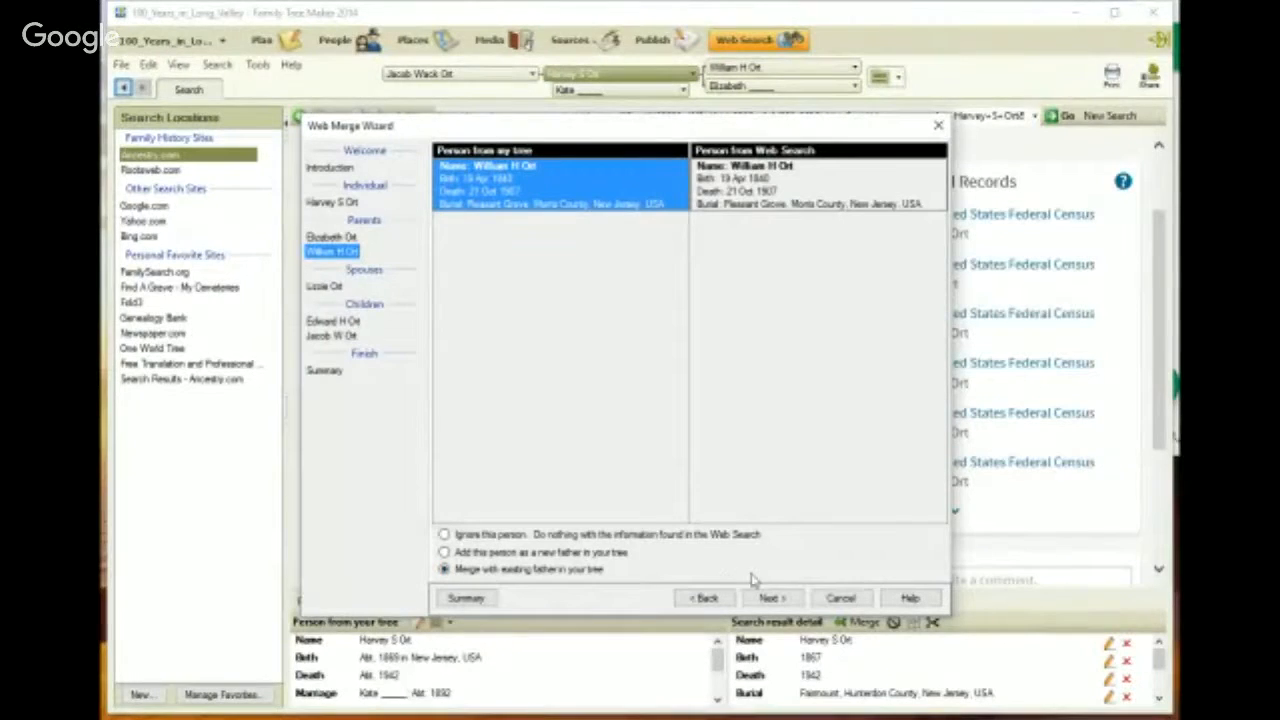
click(768, 598)
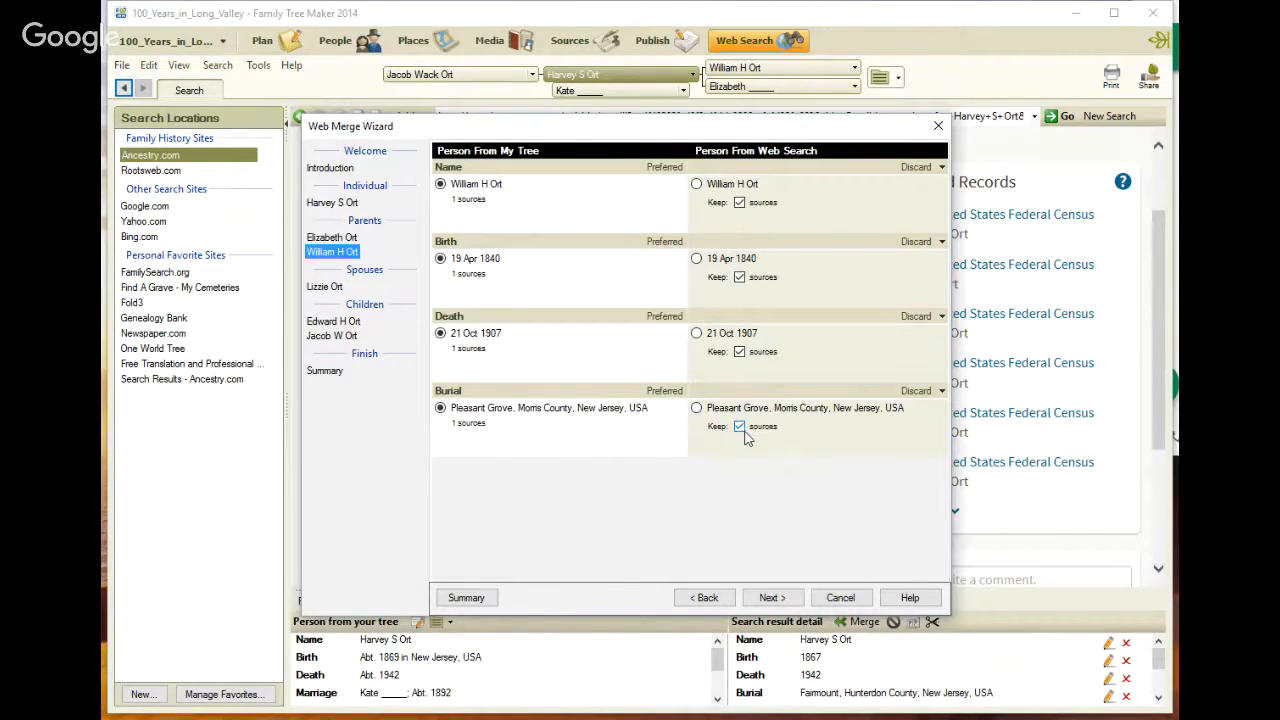
click(773, 598)
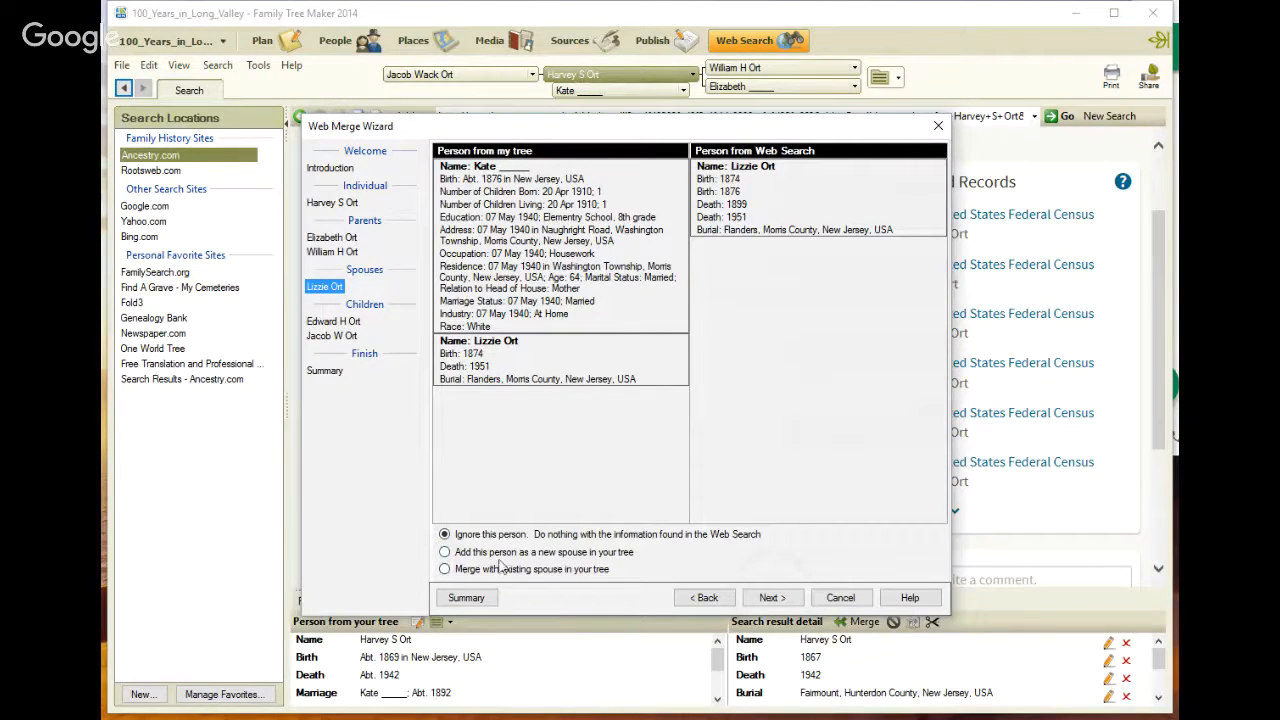
click(444, 569)
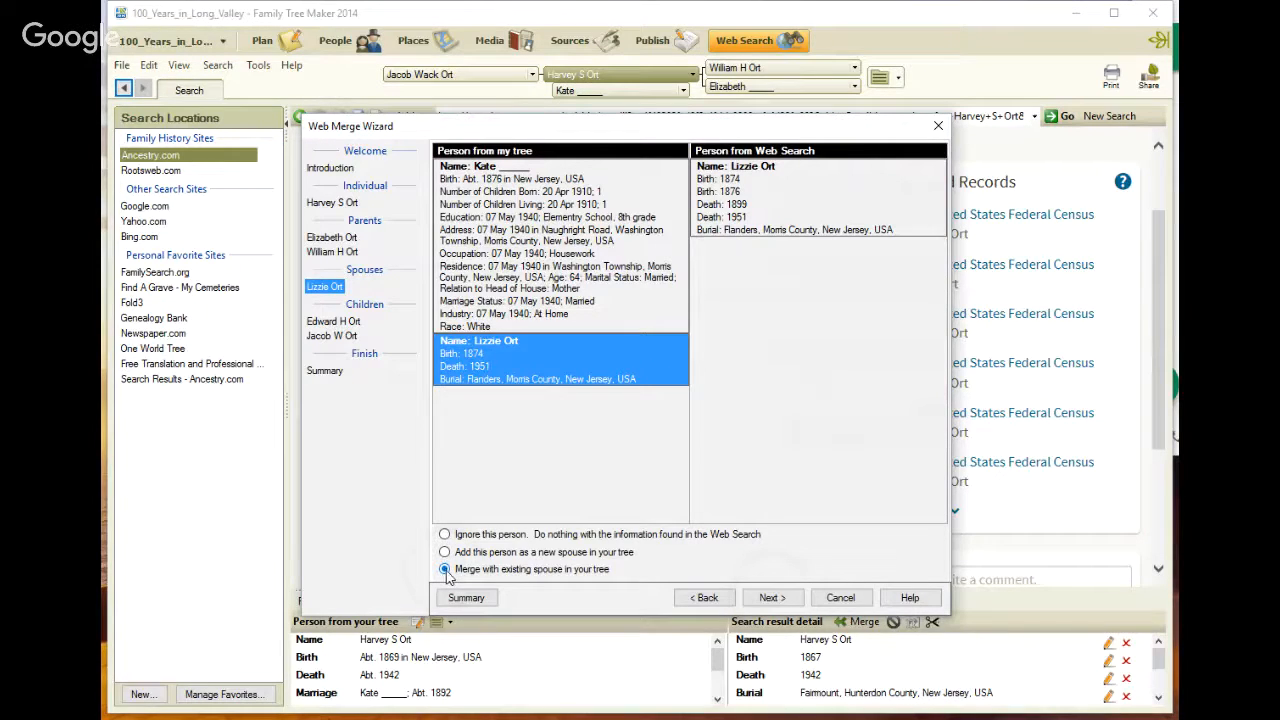
click(772, 598)
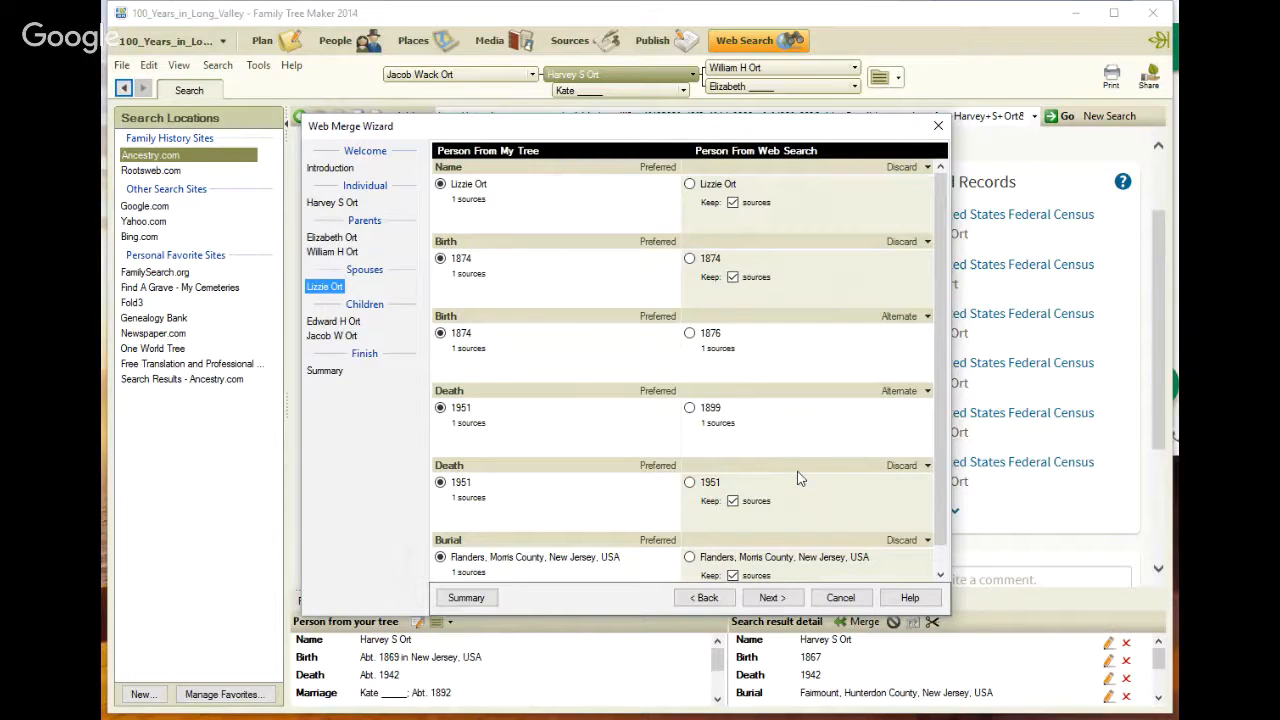
scroll(797, 471, down, 1)
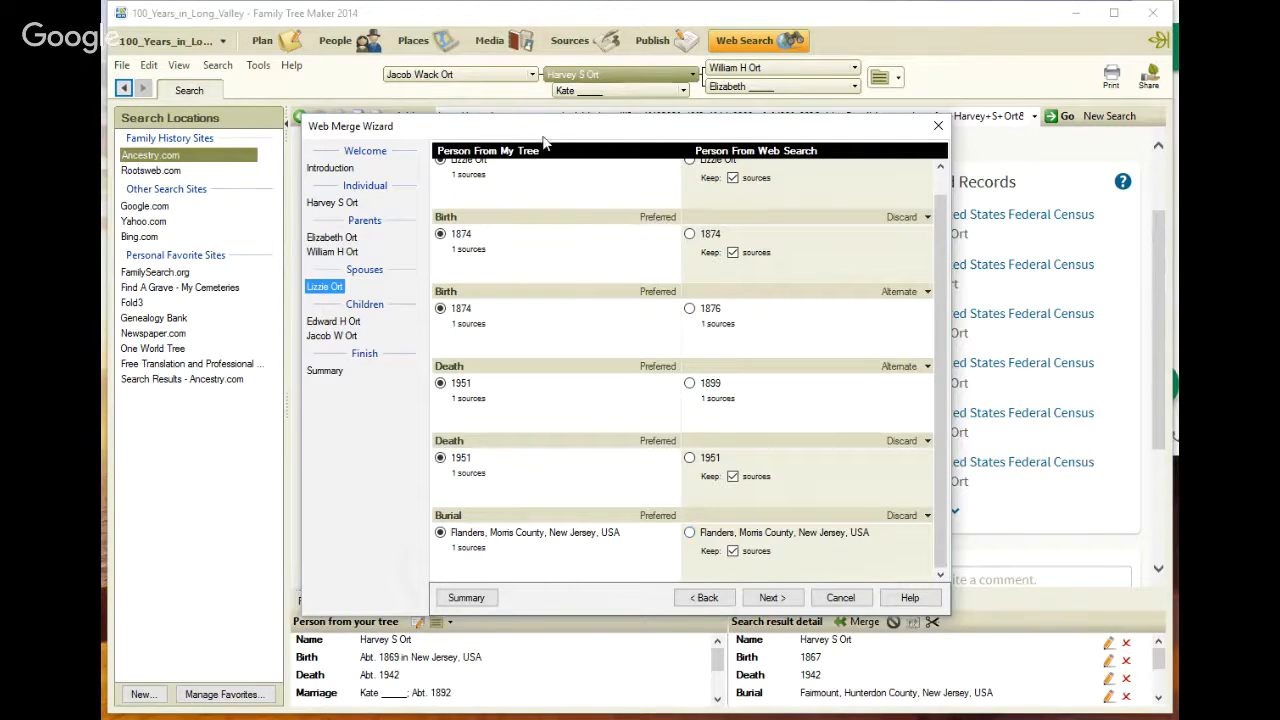
mouse_move(550, 128)
mouse_down()
mouse_move(893, 149)
mouse_move(641, 474)
mouse_move(635, 132)
mouse_move(570, 143)
mouse_up()
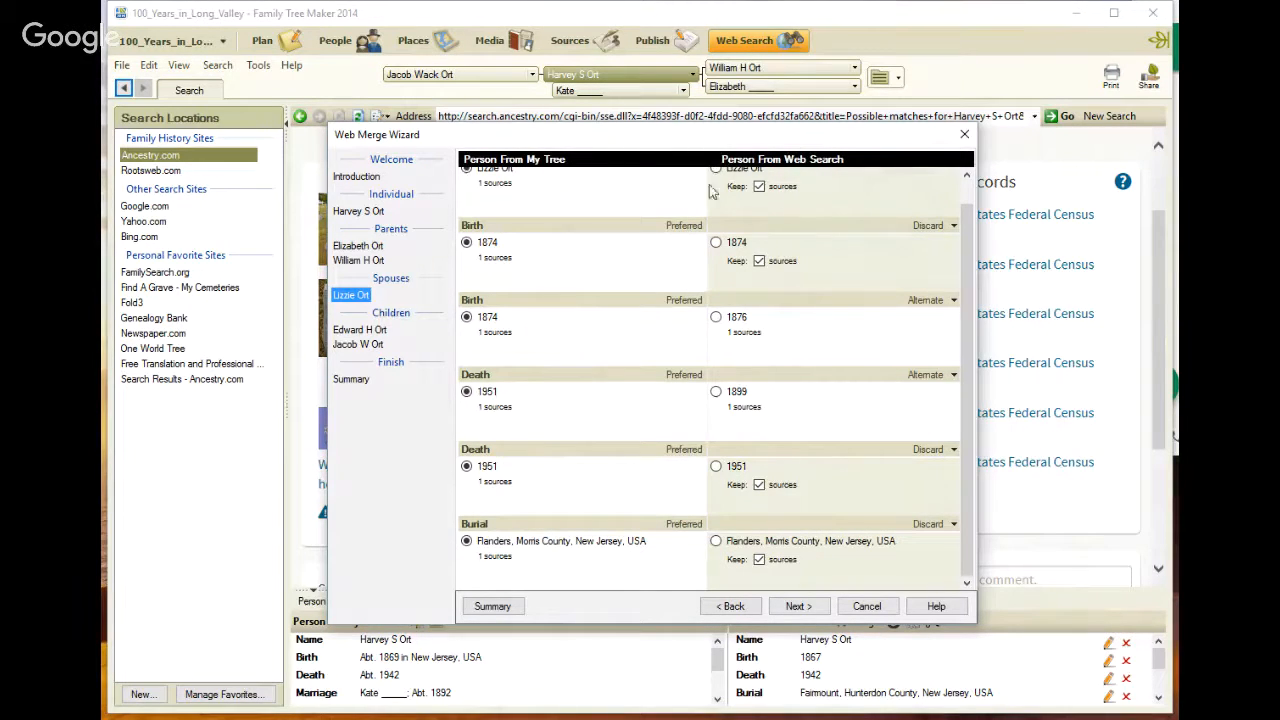
drag(622, 140, 688, 449)
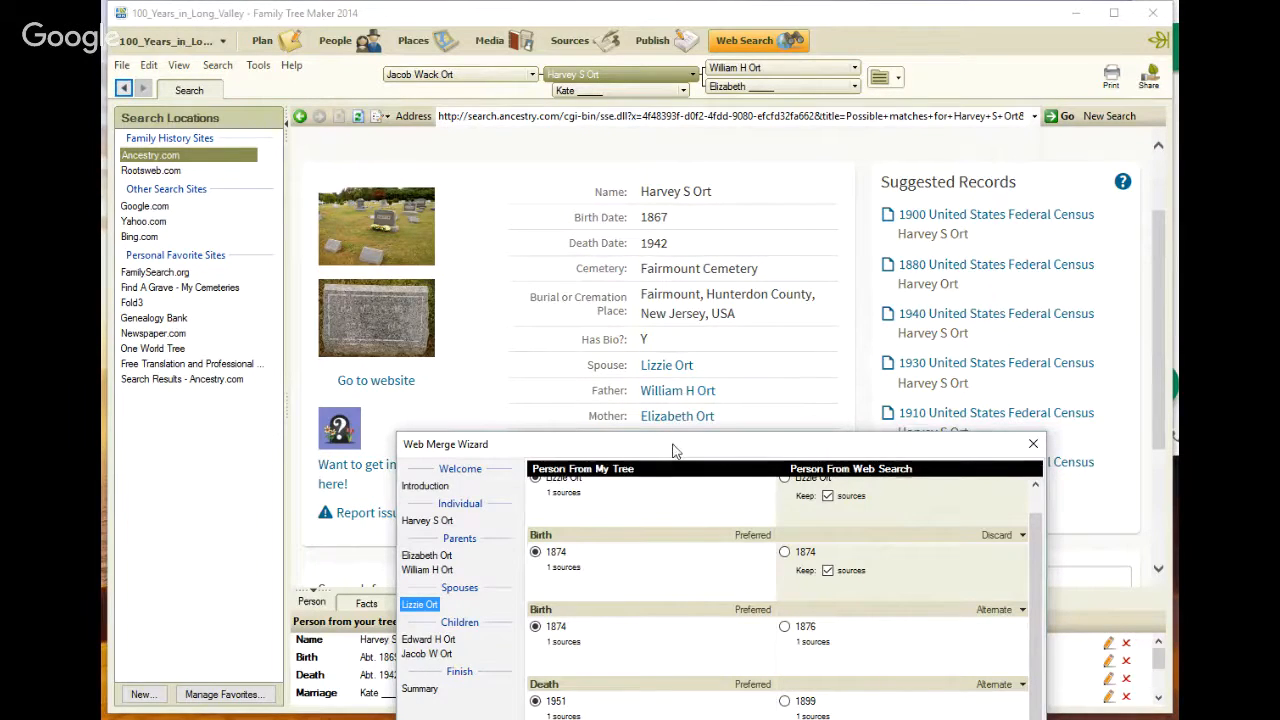
drag(673, 449, 662, 111)
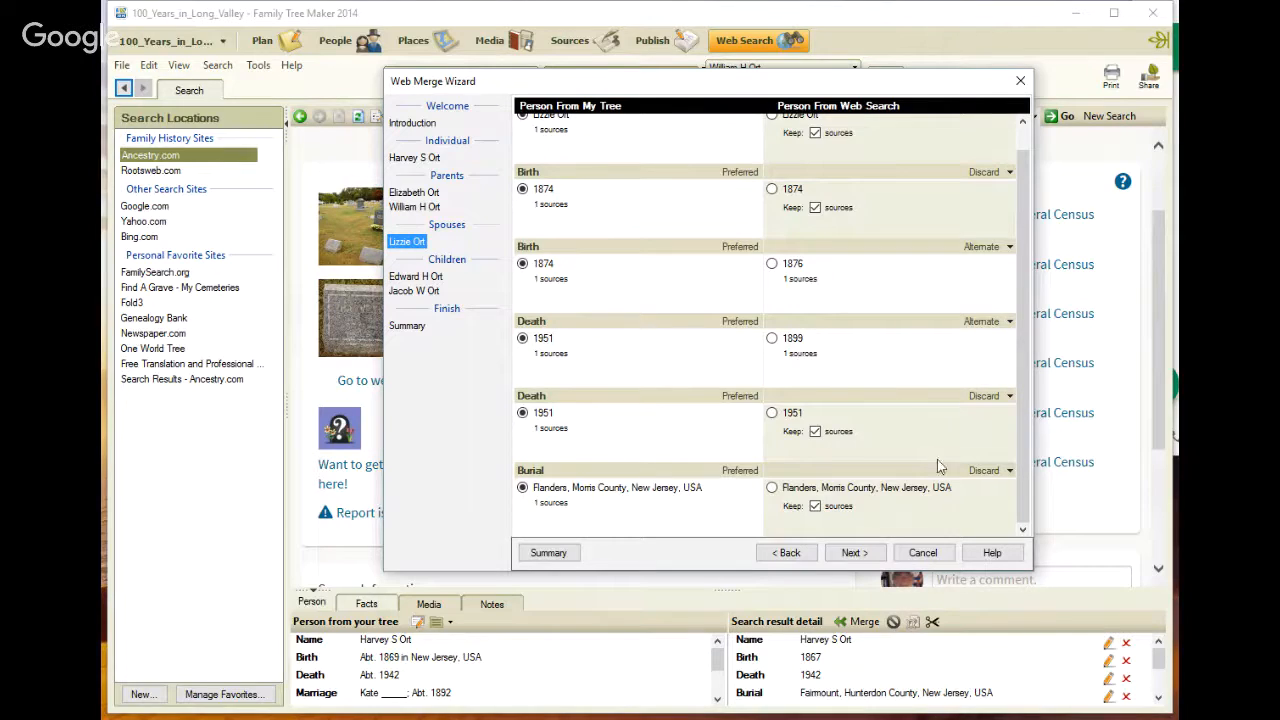
click(854, 555)
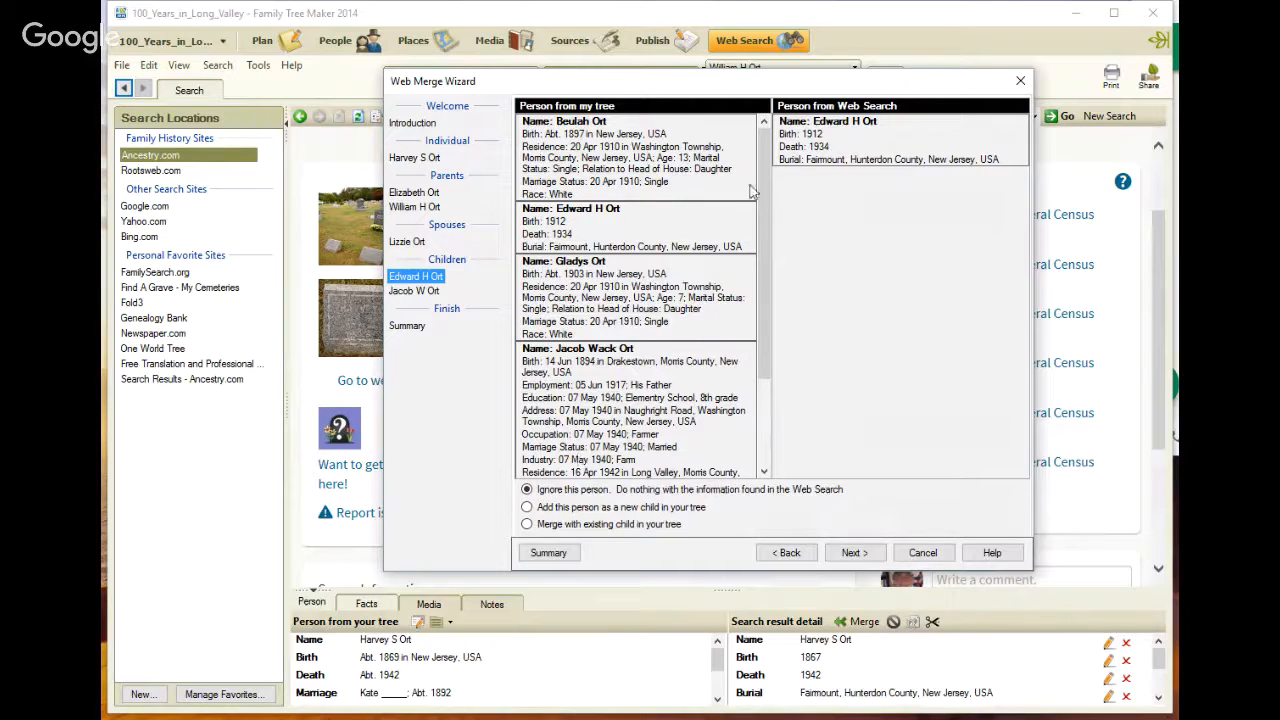
click(527, 524)
click(845, 555)
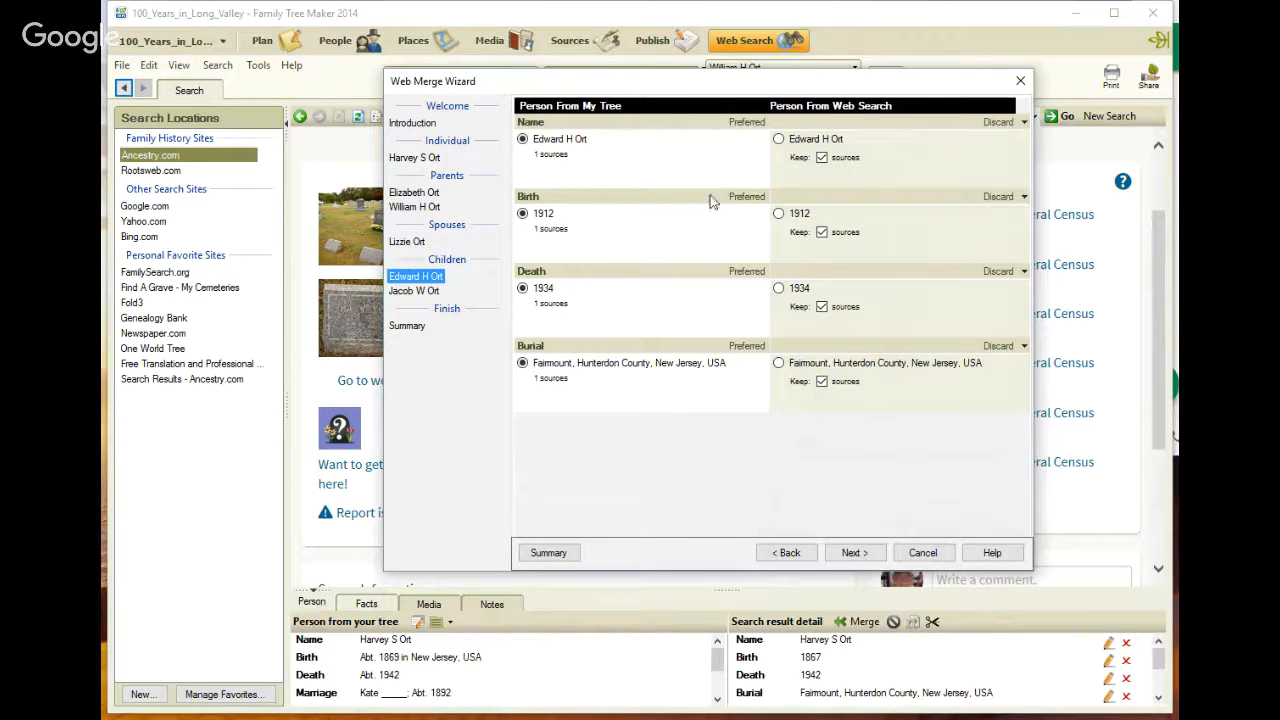
click(848, 553)
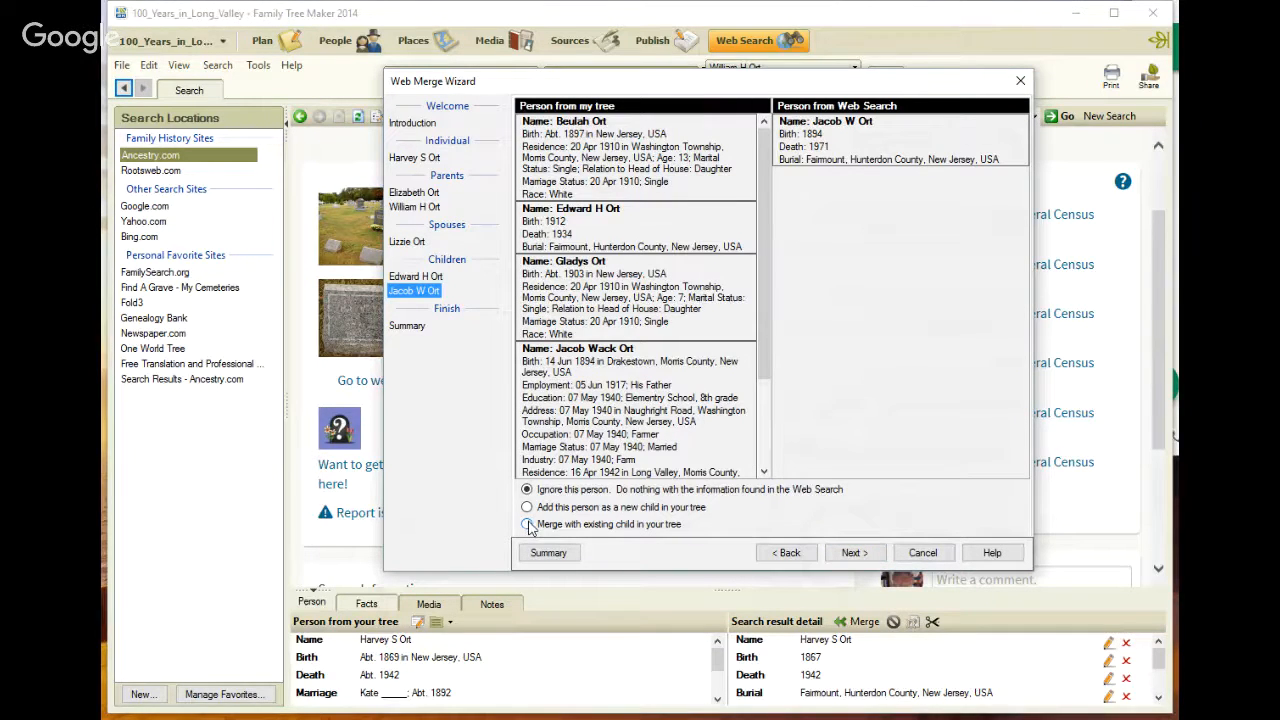
click(527, 524)
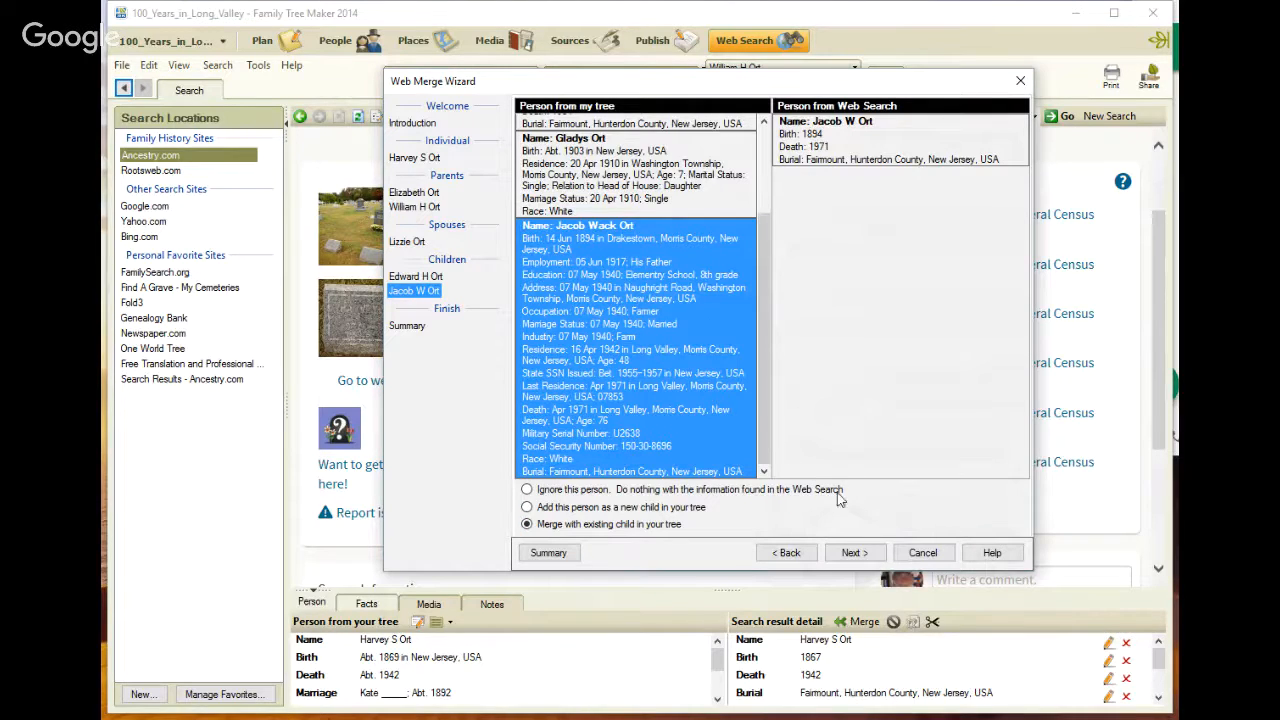
click(853, 553)
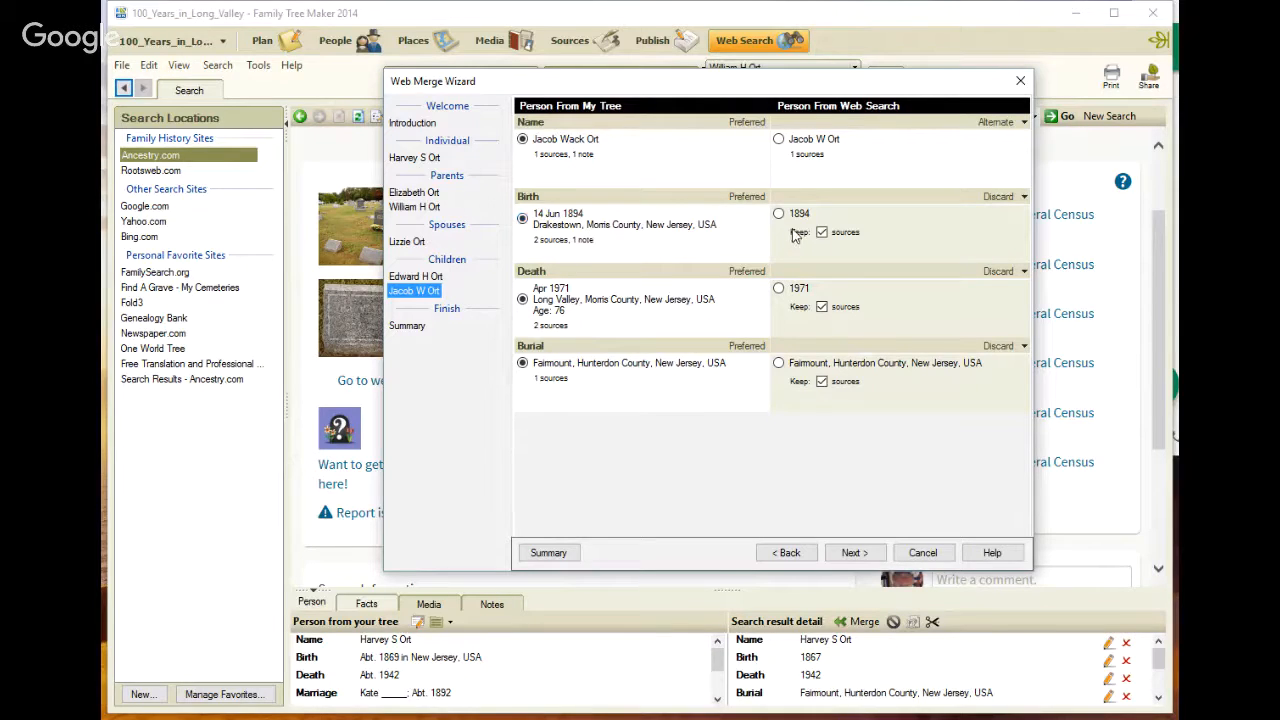
click(1024, 197)
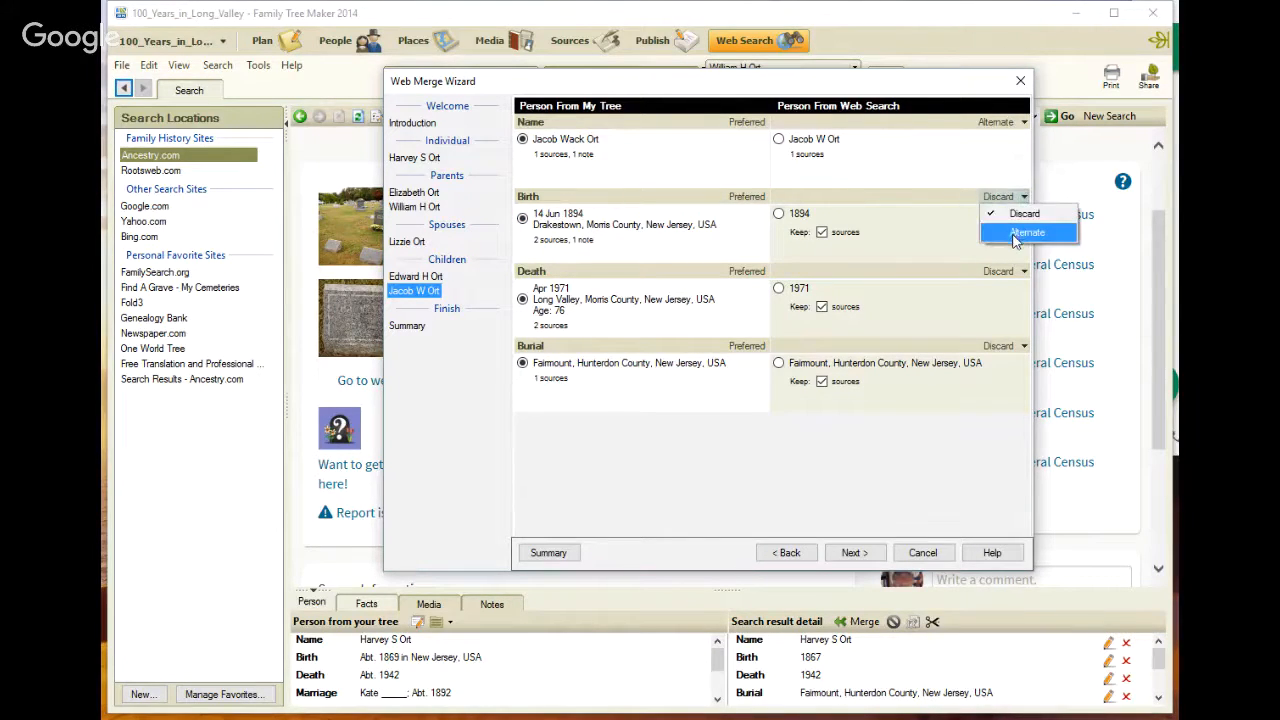
click(1015, 236)
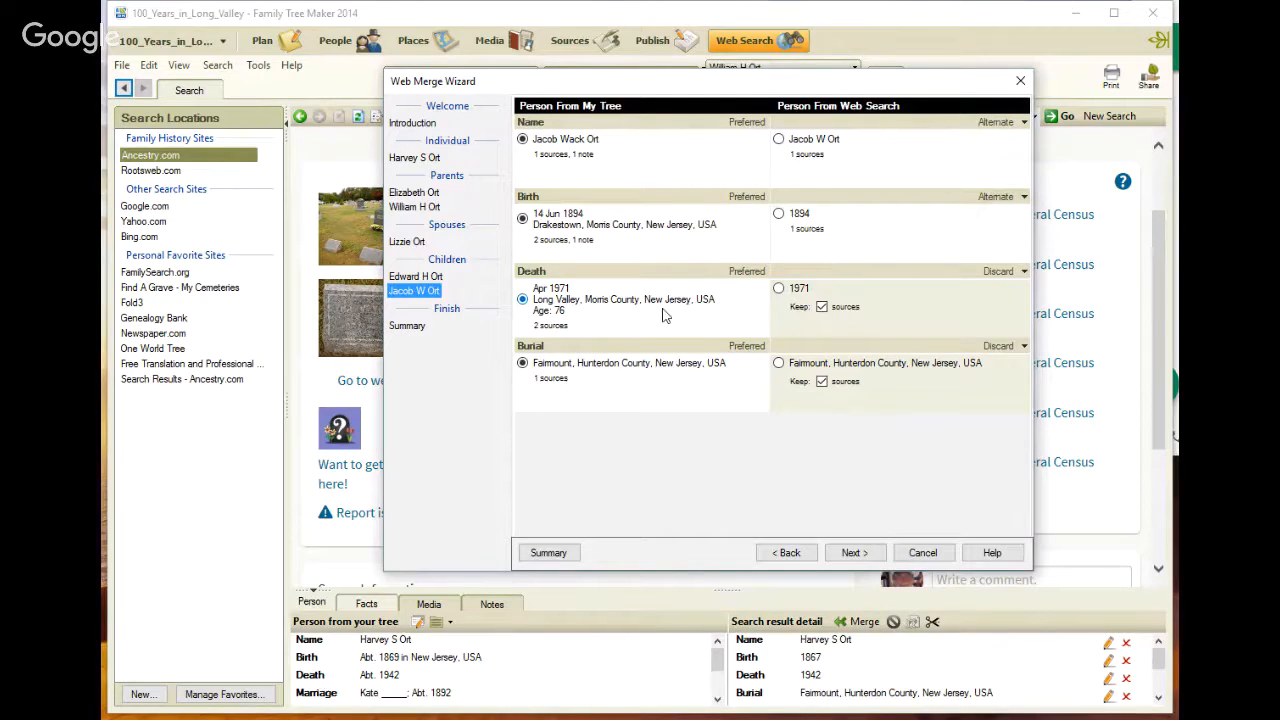
click(1024, 271)
click(1000, 304)
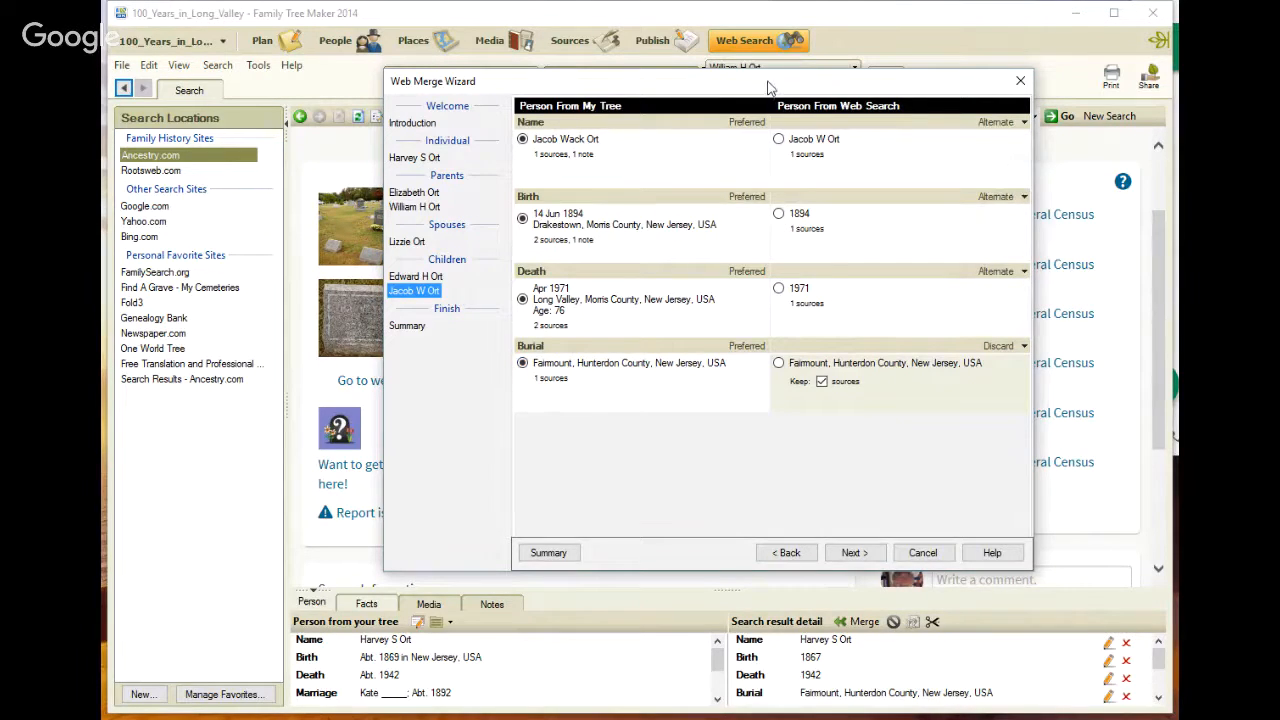
Review the merge summary and complete the web merge
drag(761, 93, 720, 104)
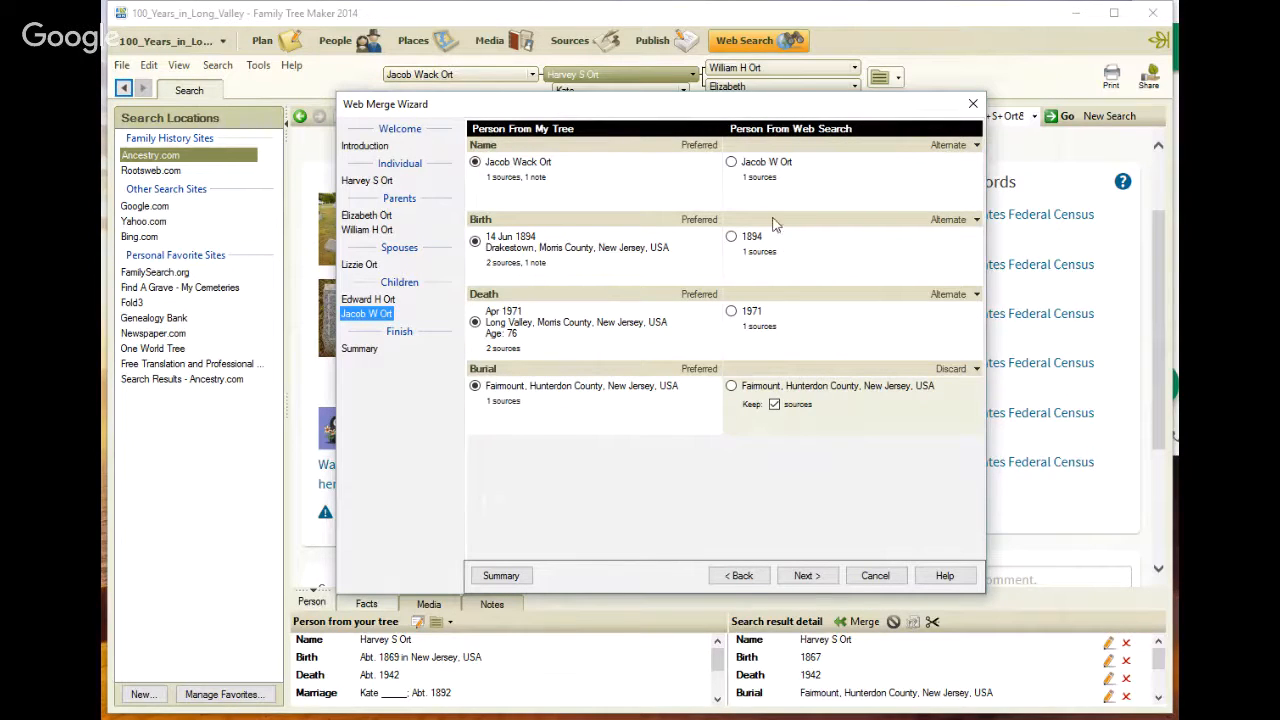
click(806, 576)
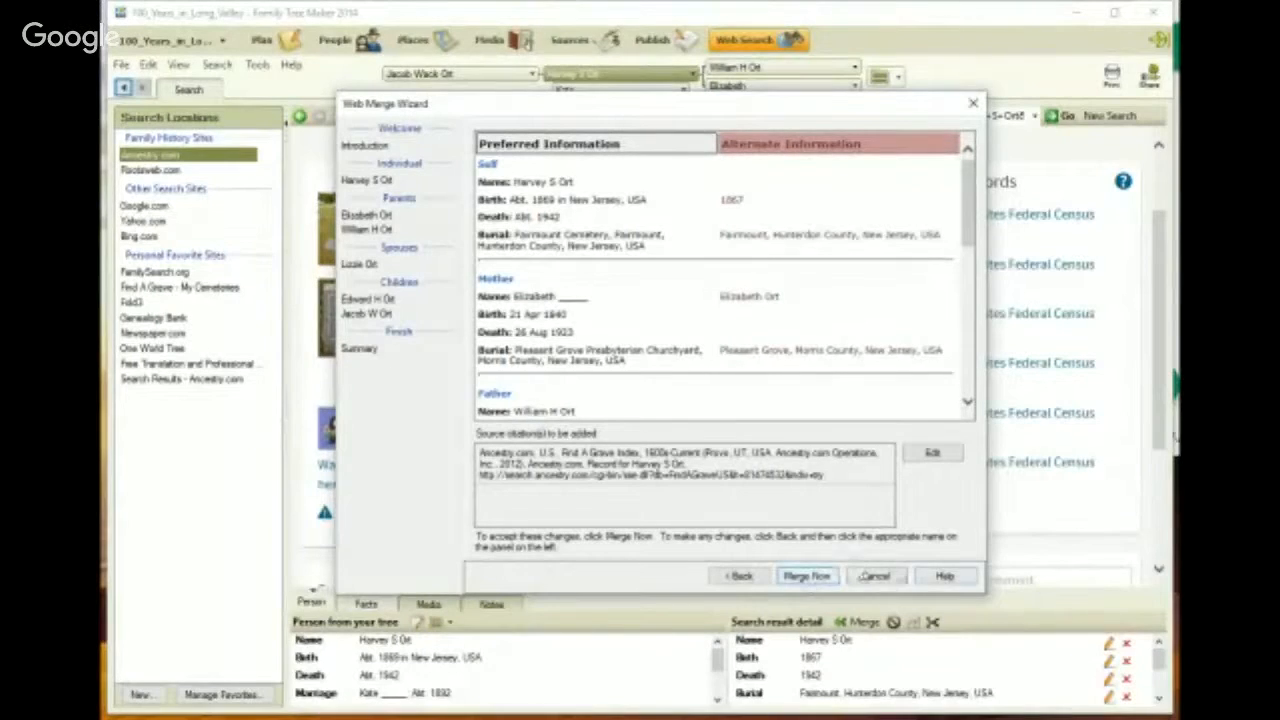
click(876, 577)
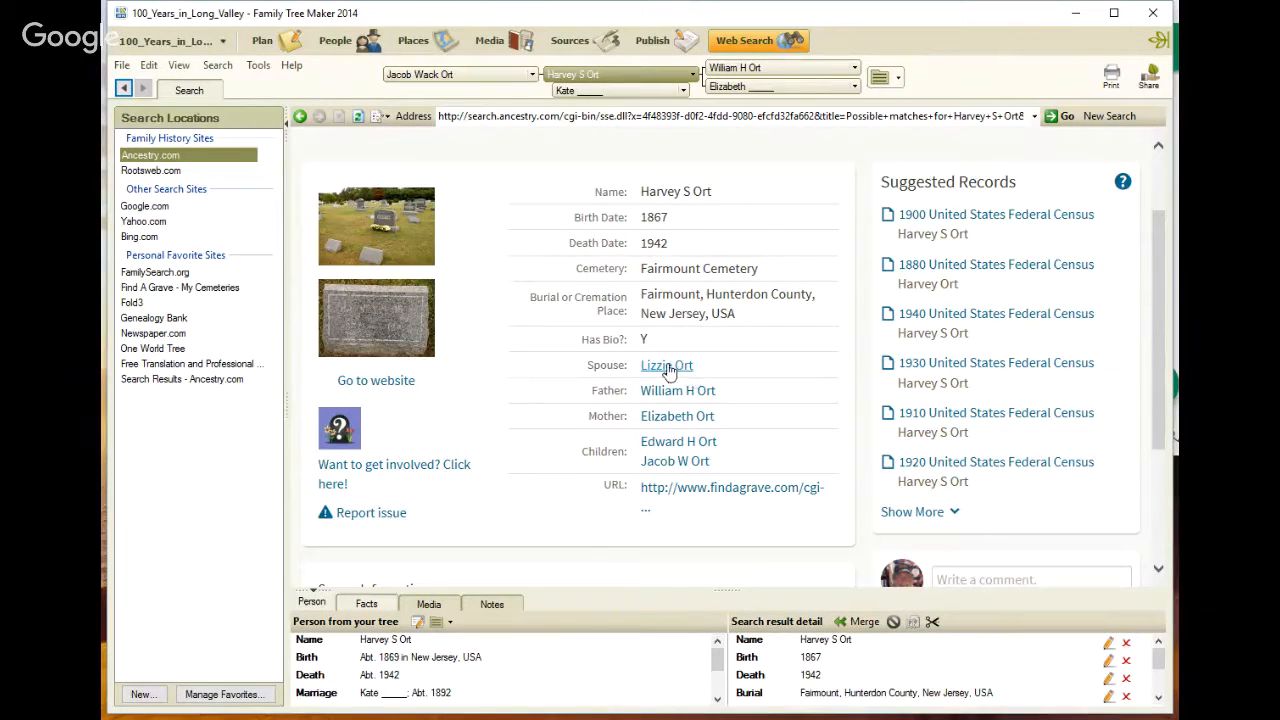
click(667, 368)
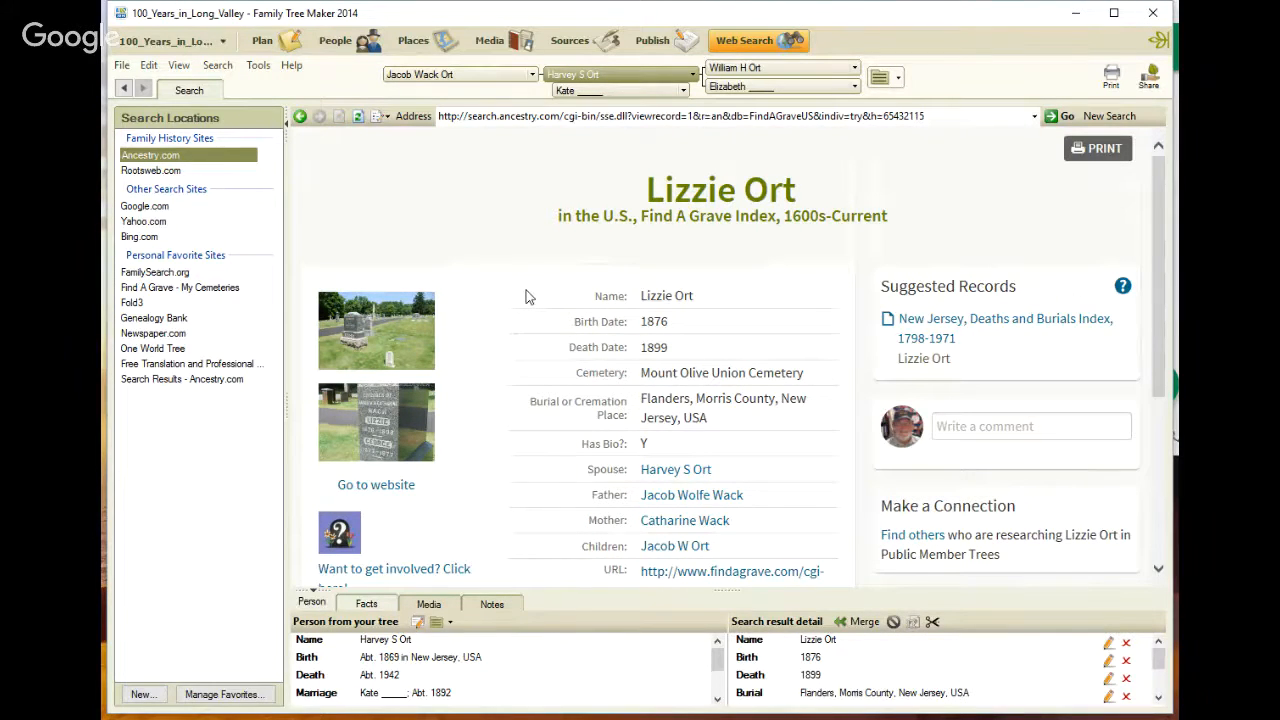
scroll(528, 296, down, 1)
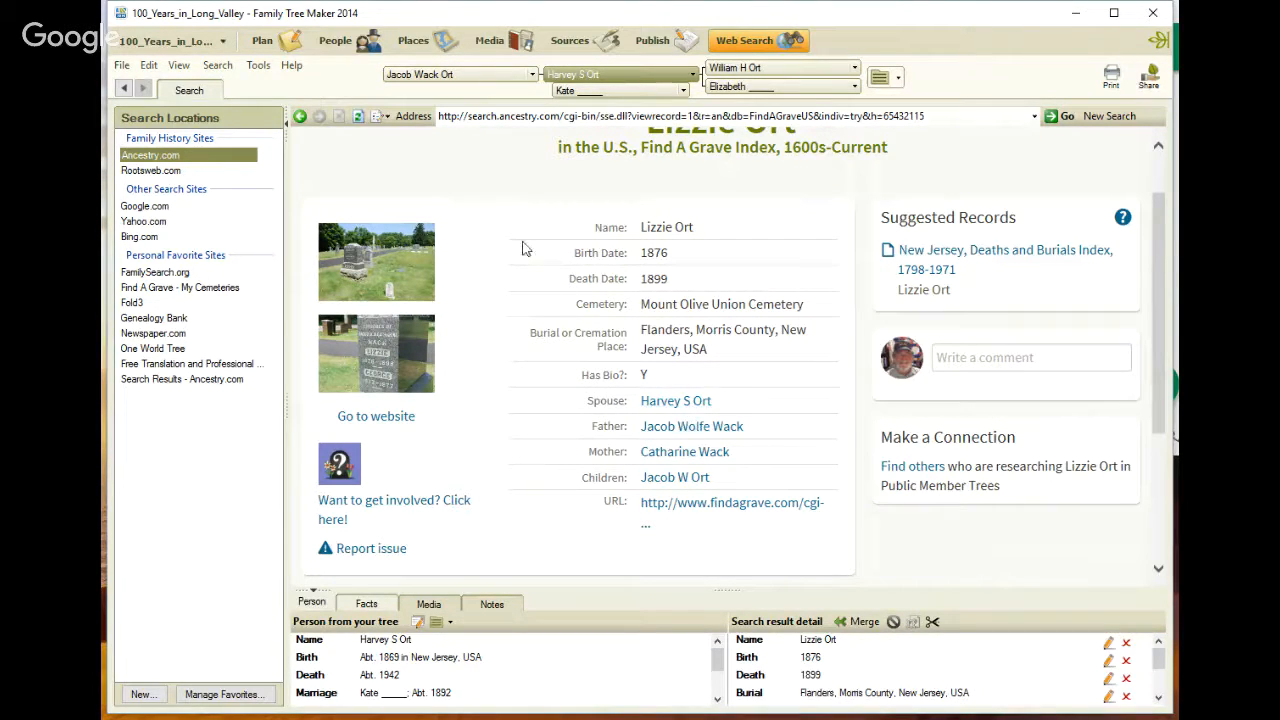
click(338, 45)
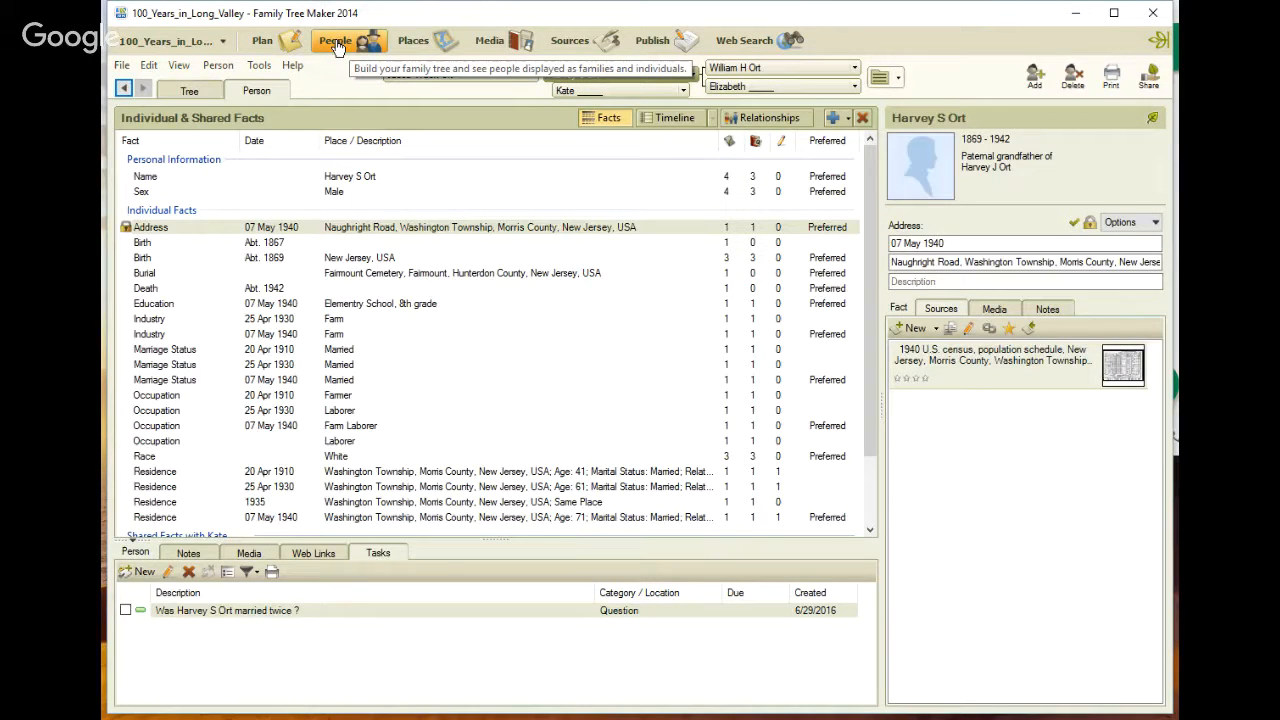
click(190, 91)
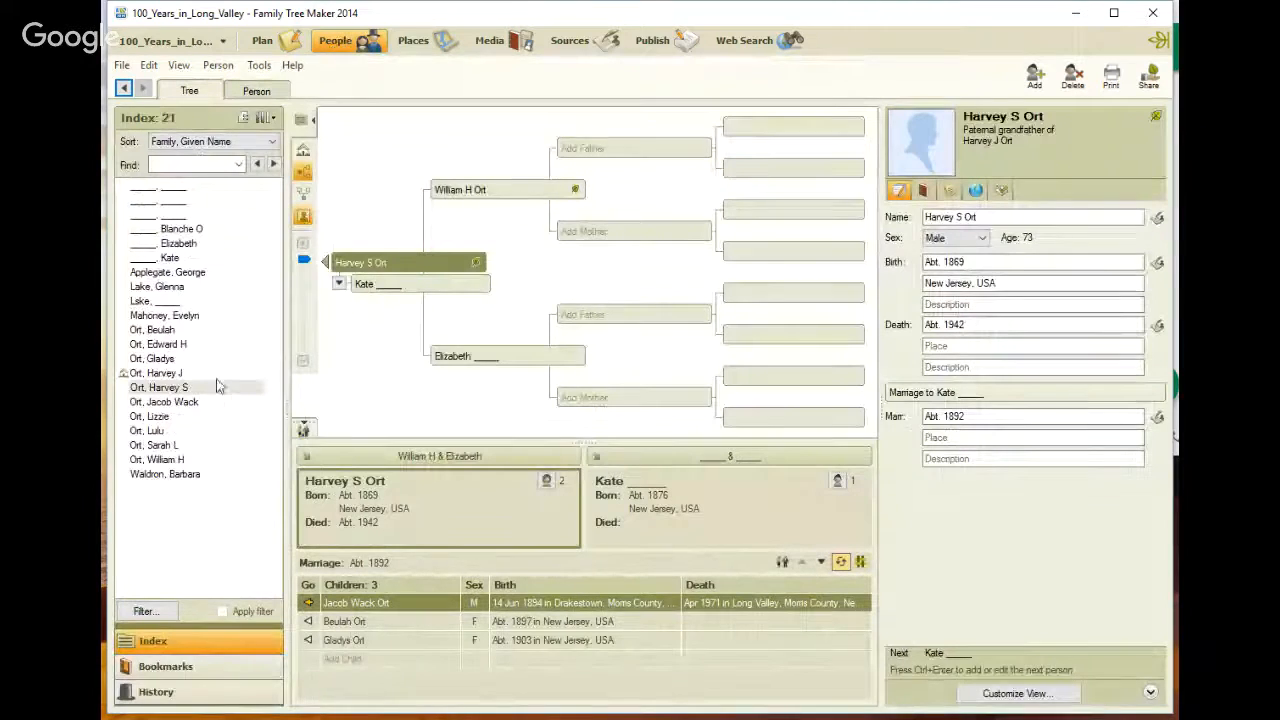
click(200, 402)
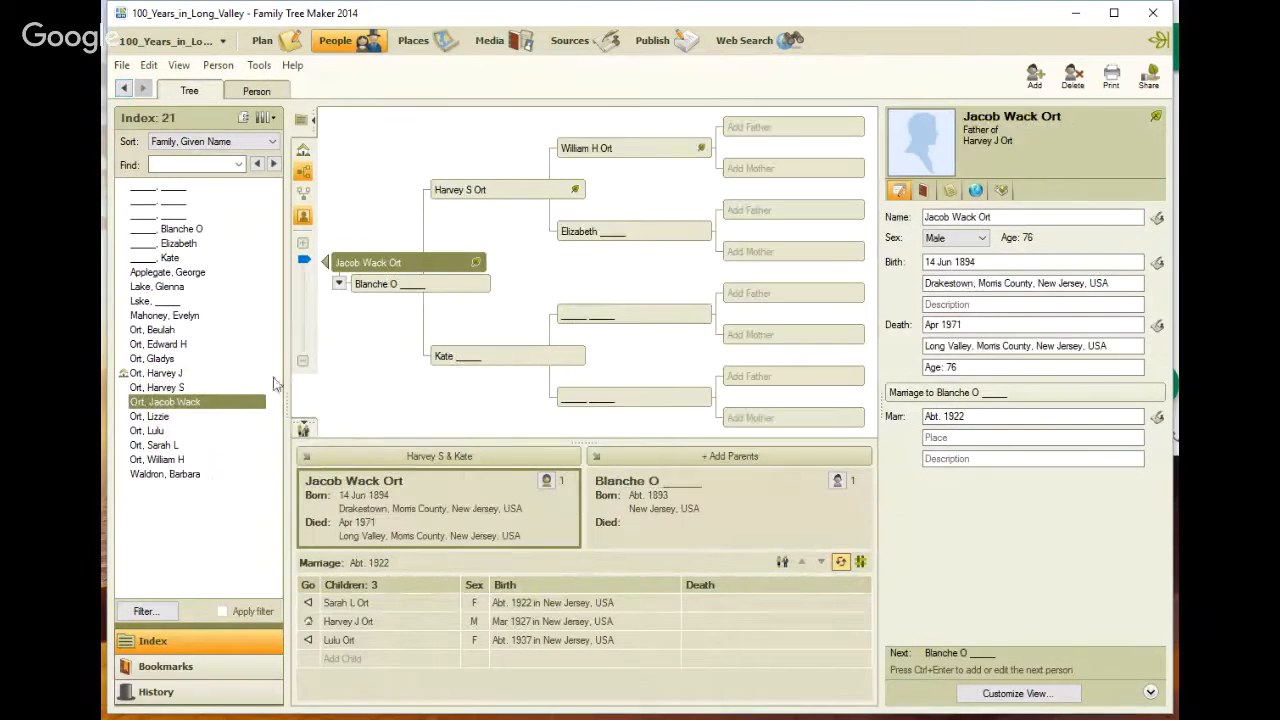
click(276, 94)
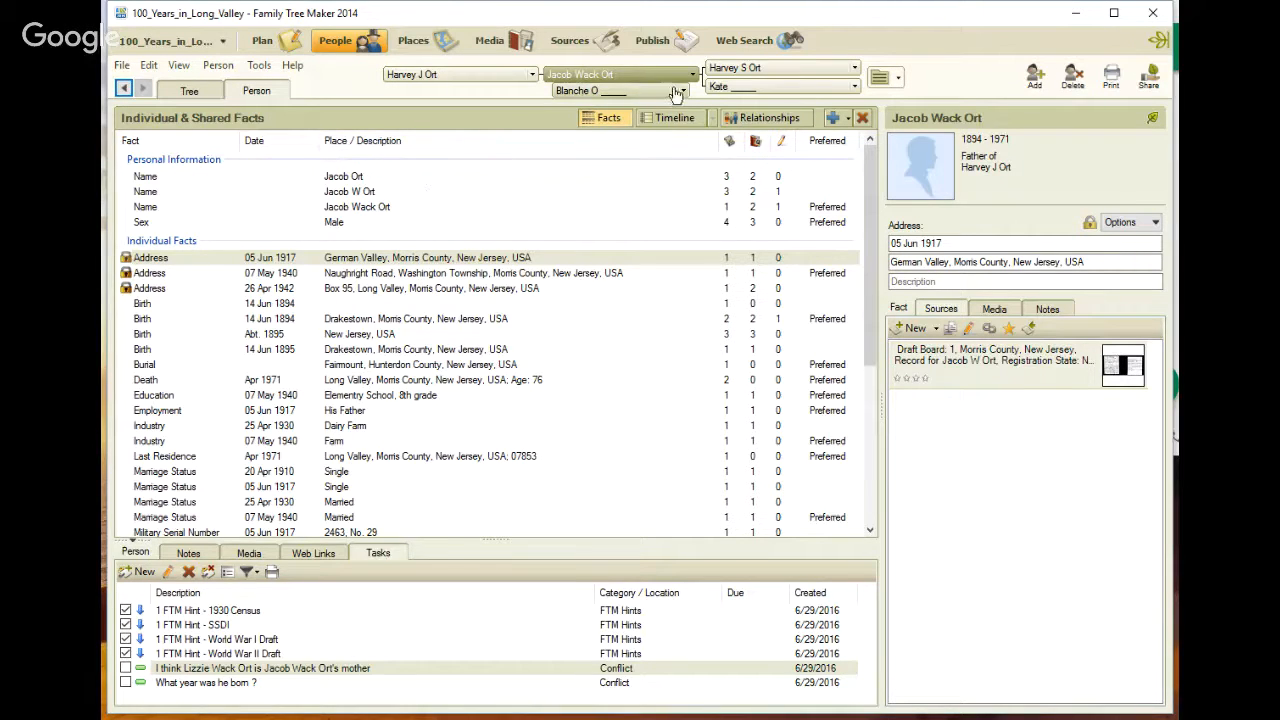
click(735, 72)
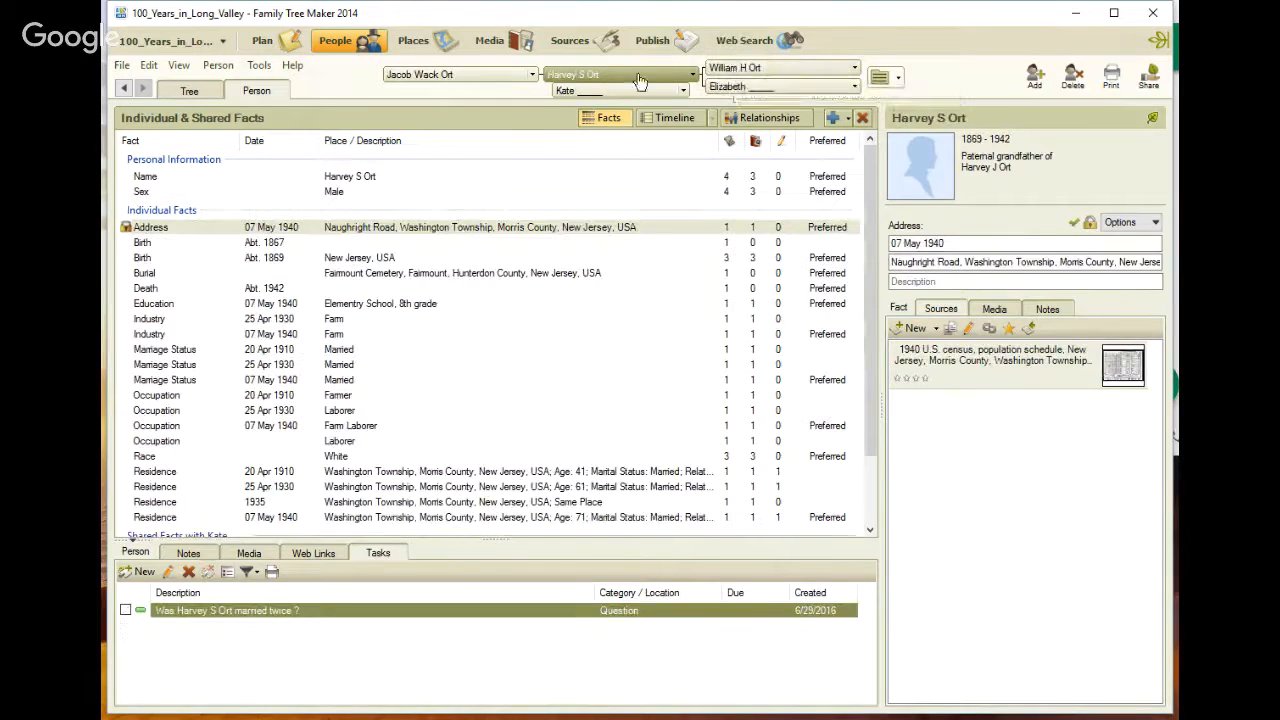
click(682, 90)
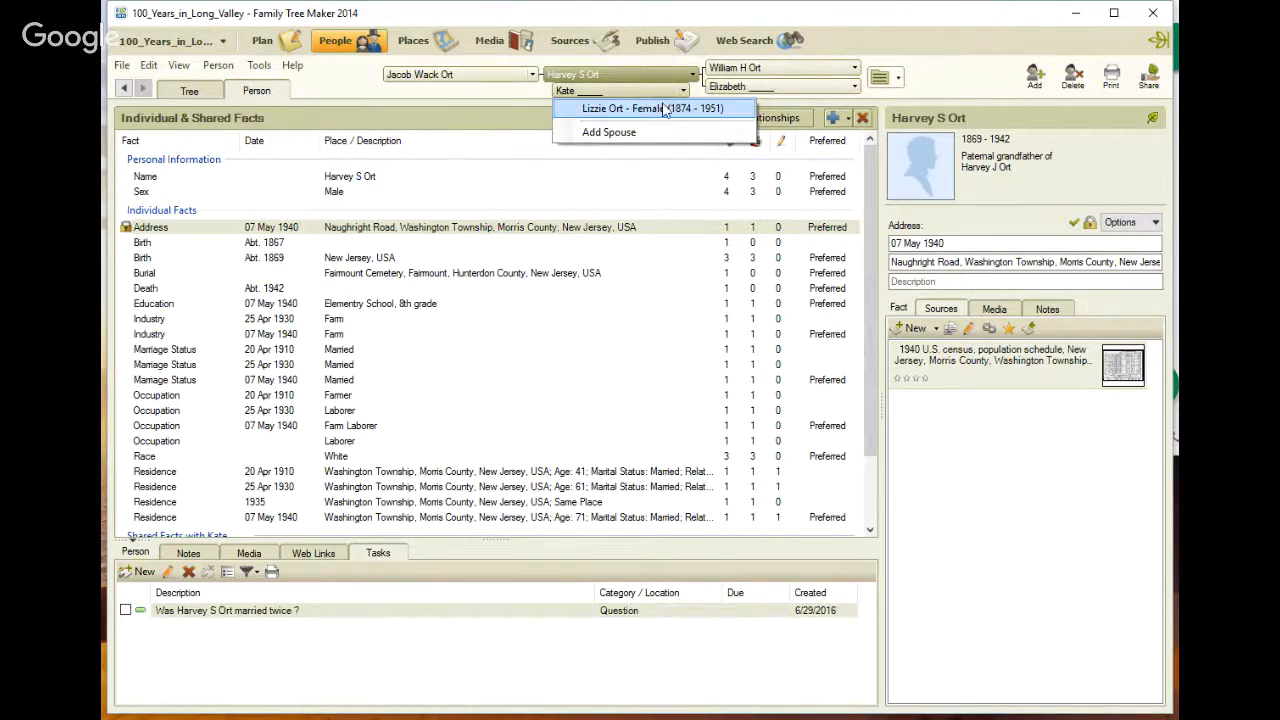
click(660, 109)
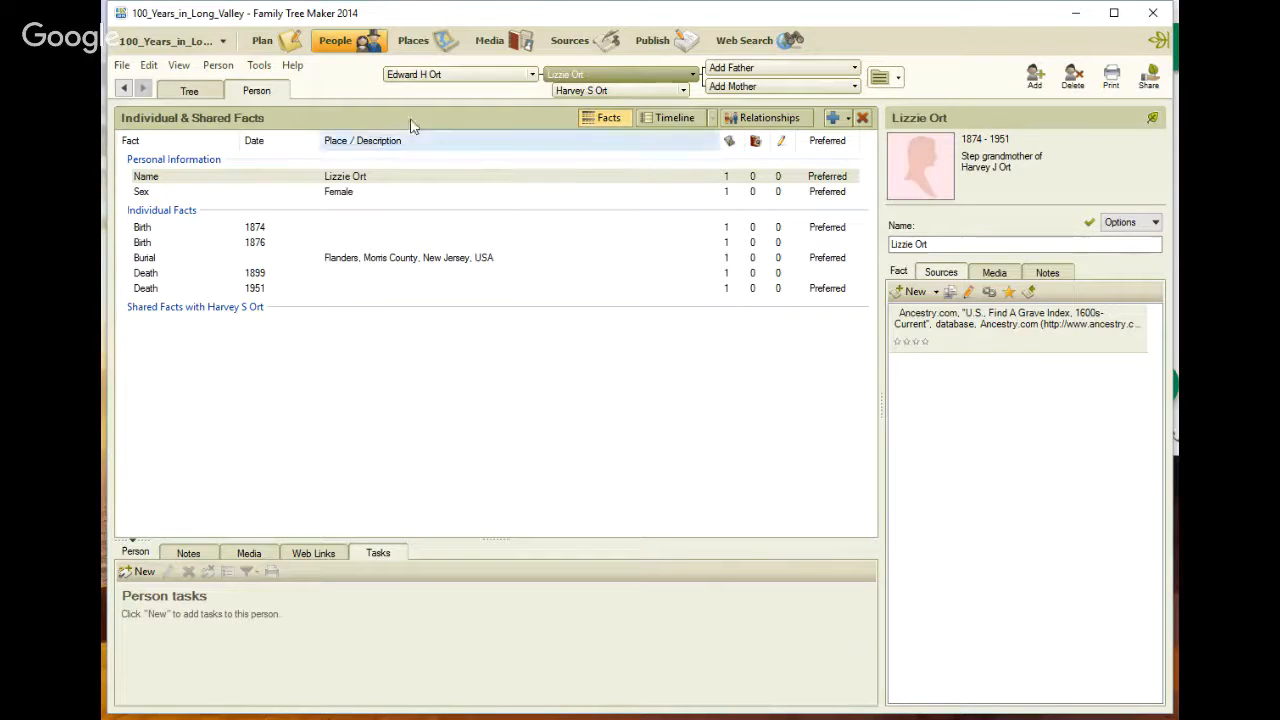
click(739, 44)
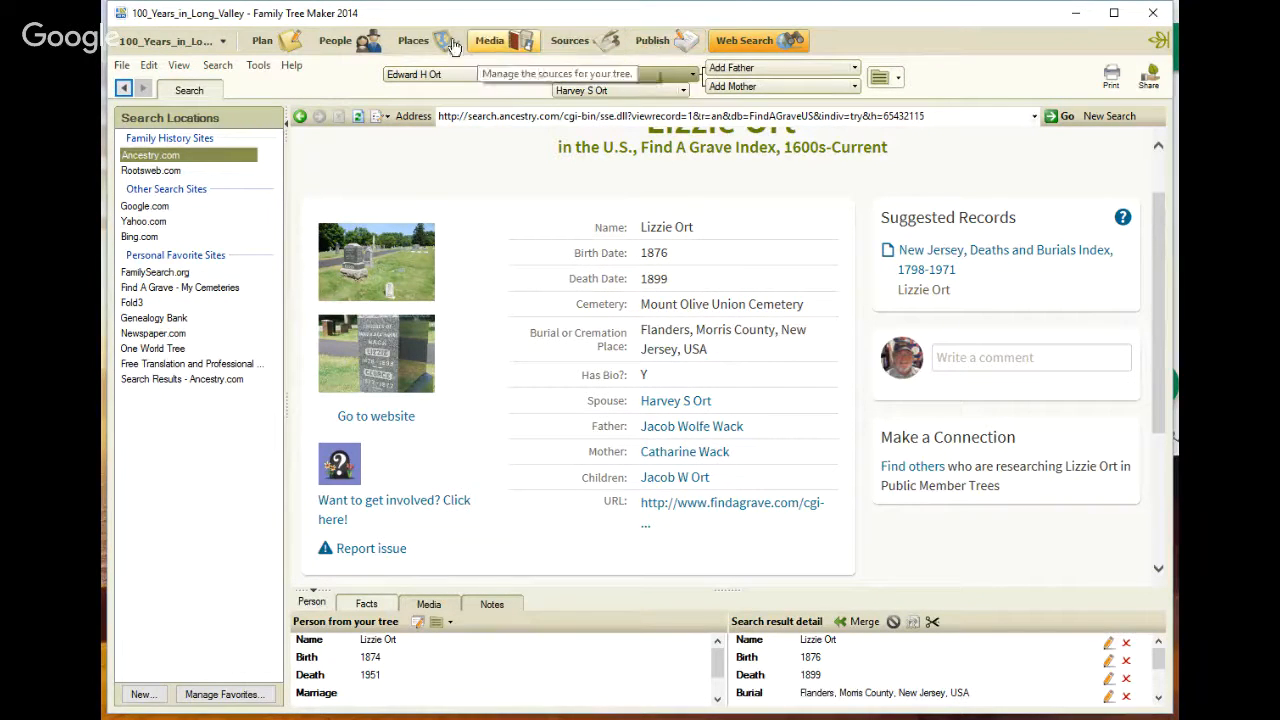
click(340, 50)
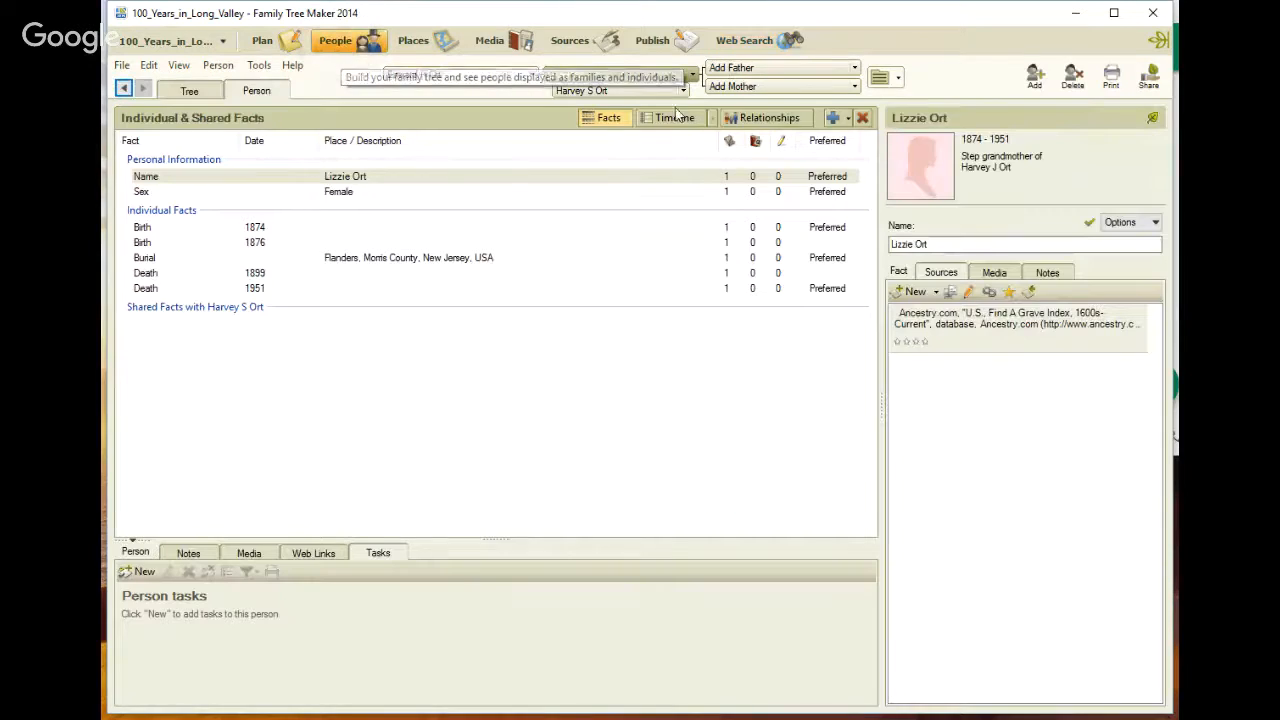
click(743, 273)
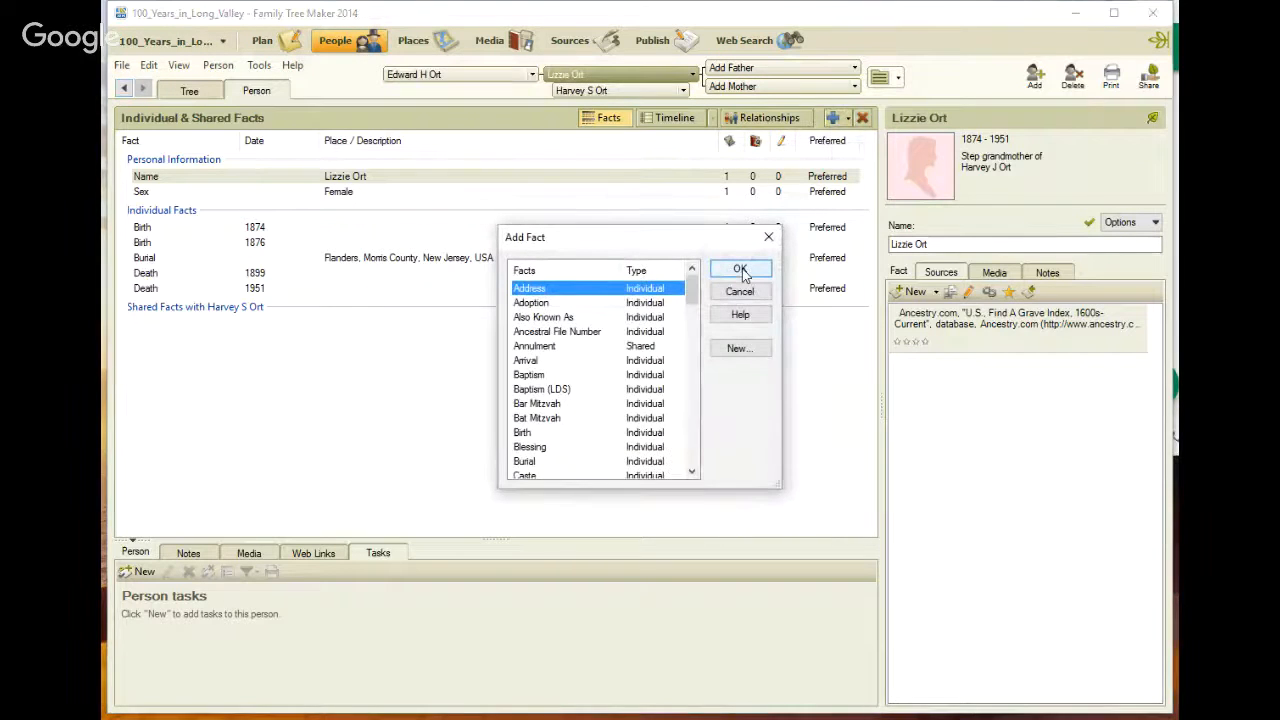
key(n)
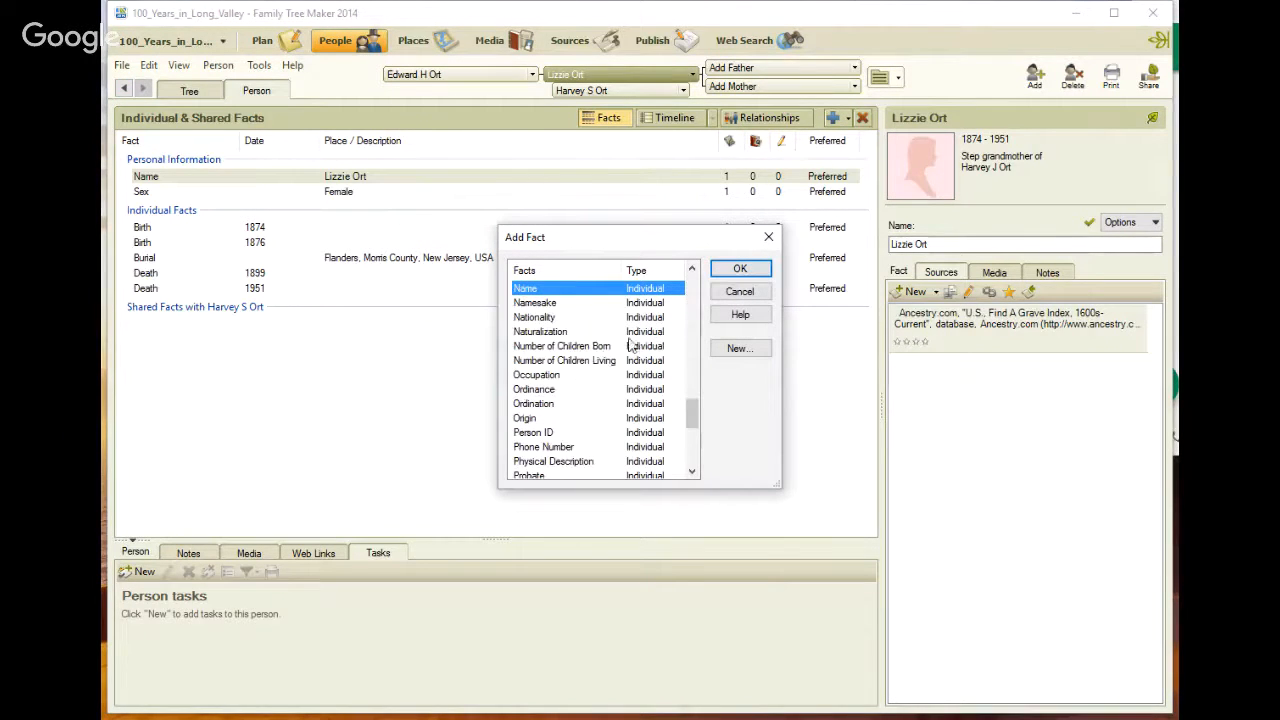
click(740, 269)
click(935, 245)
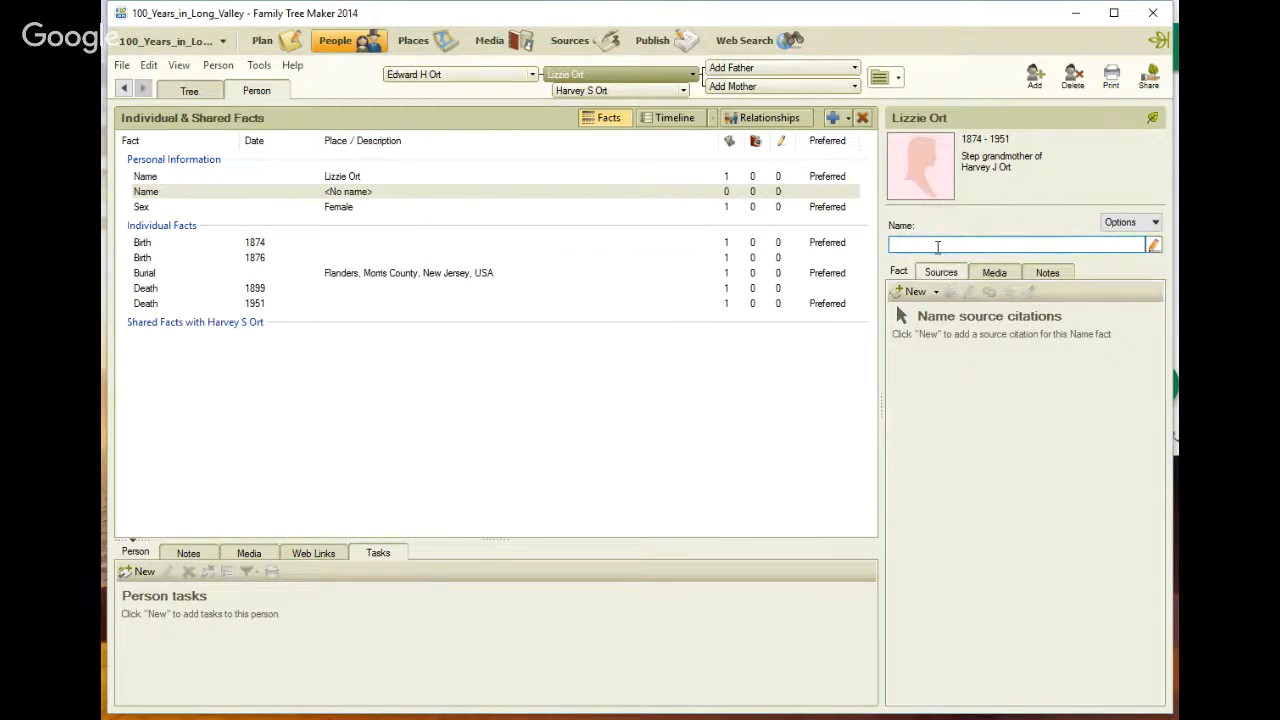
text(Lizzie Wack)
click(748, 177)
click(972, 328)
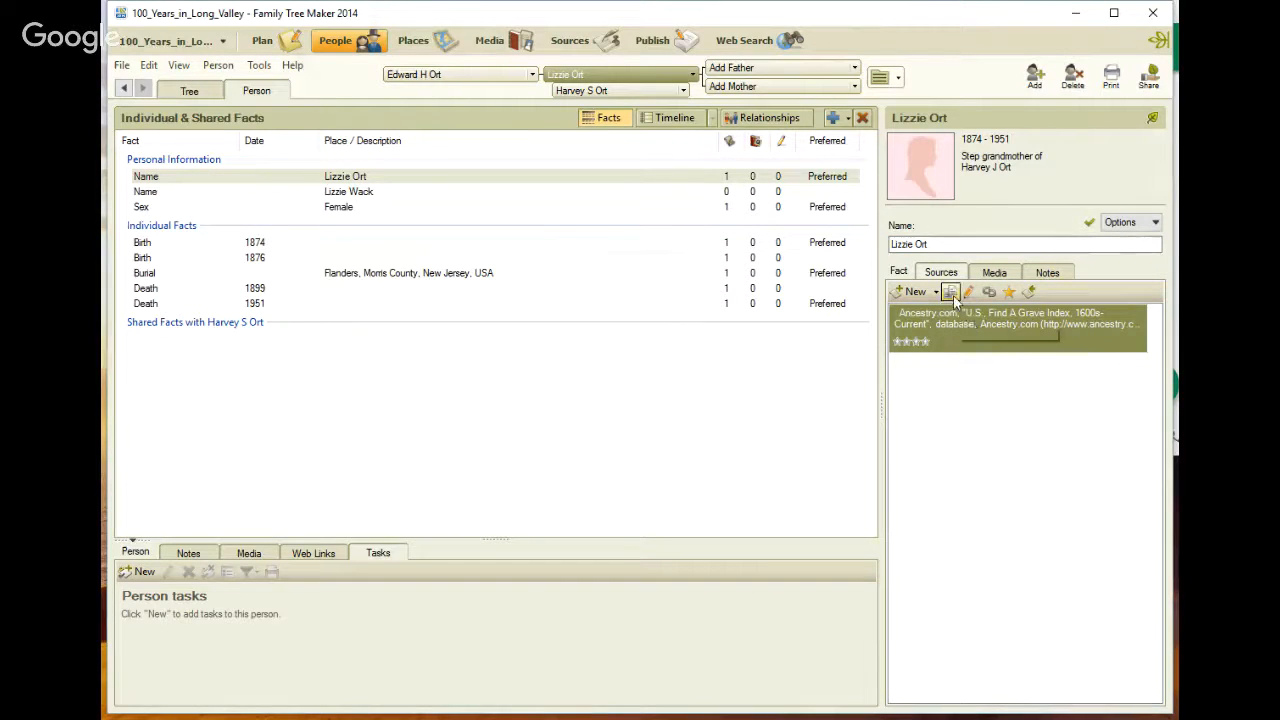
key(ctrl)
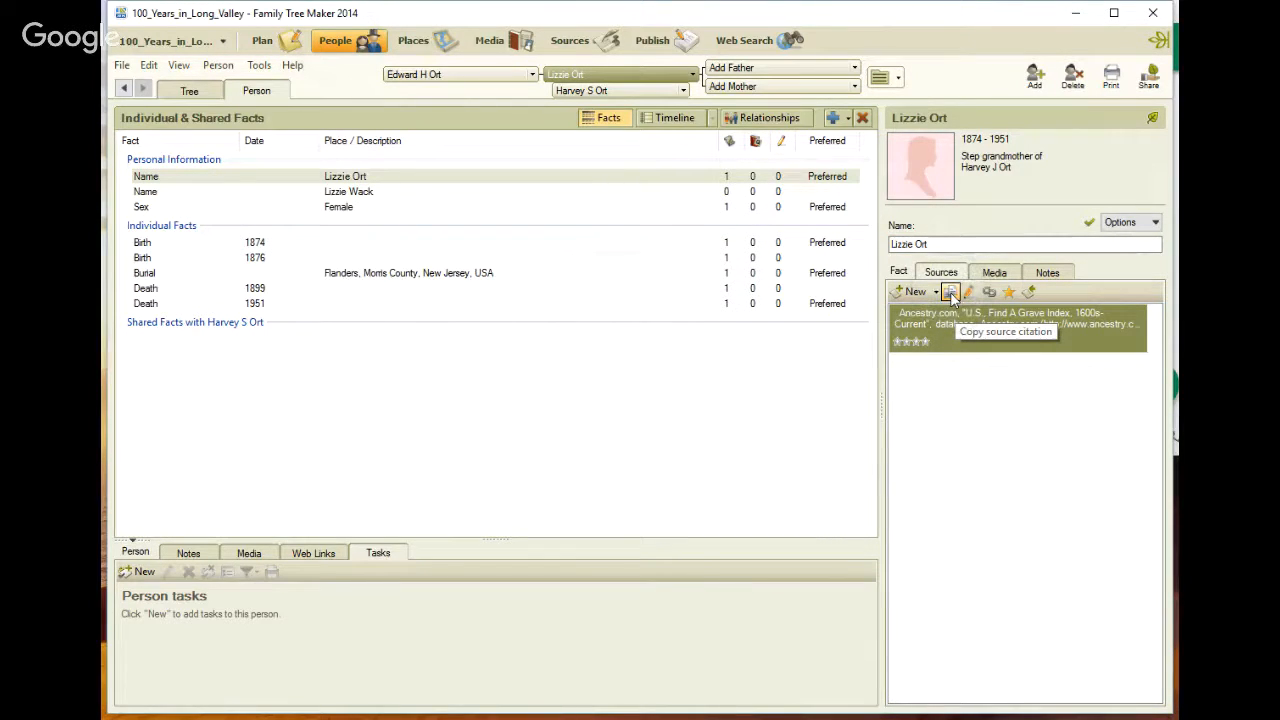
click(743, 191)
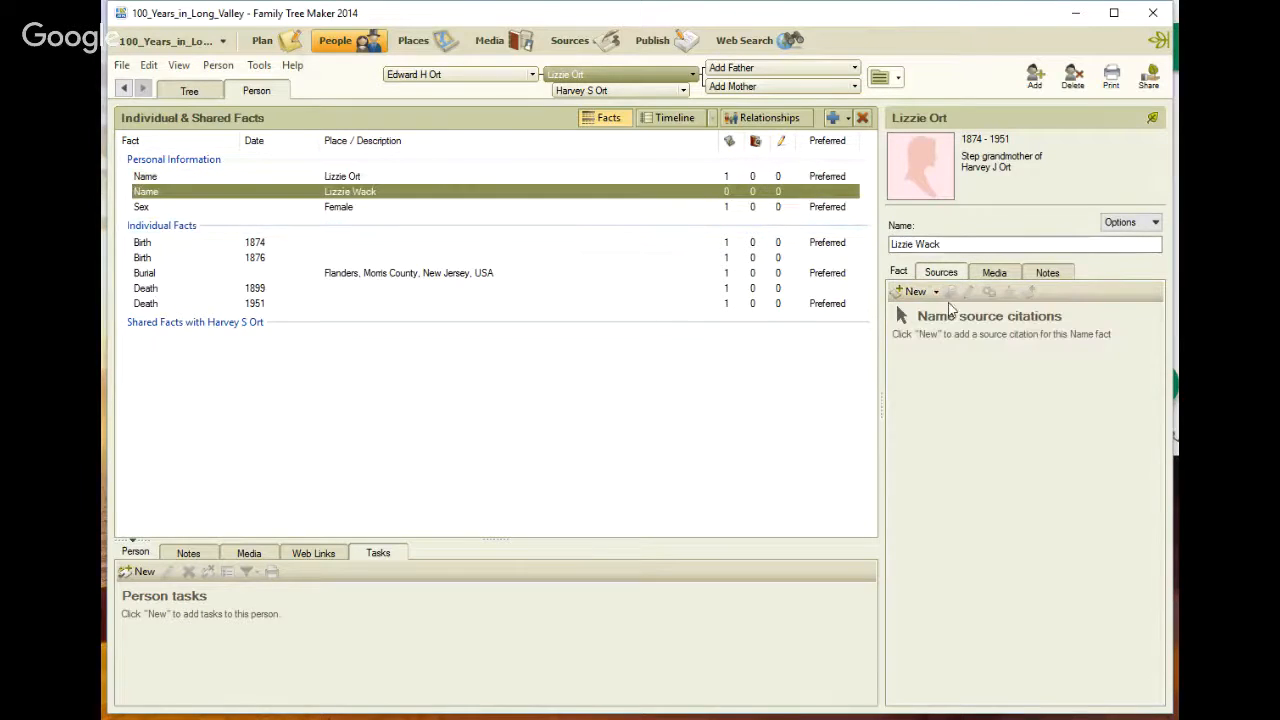
click(937, 292)
click(944, 371)
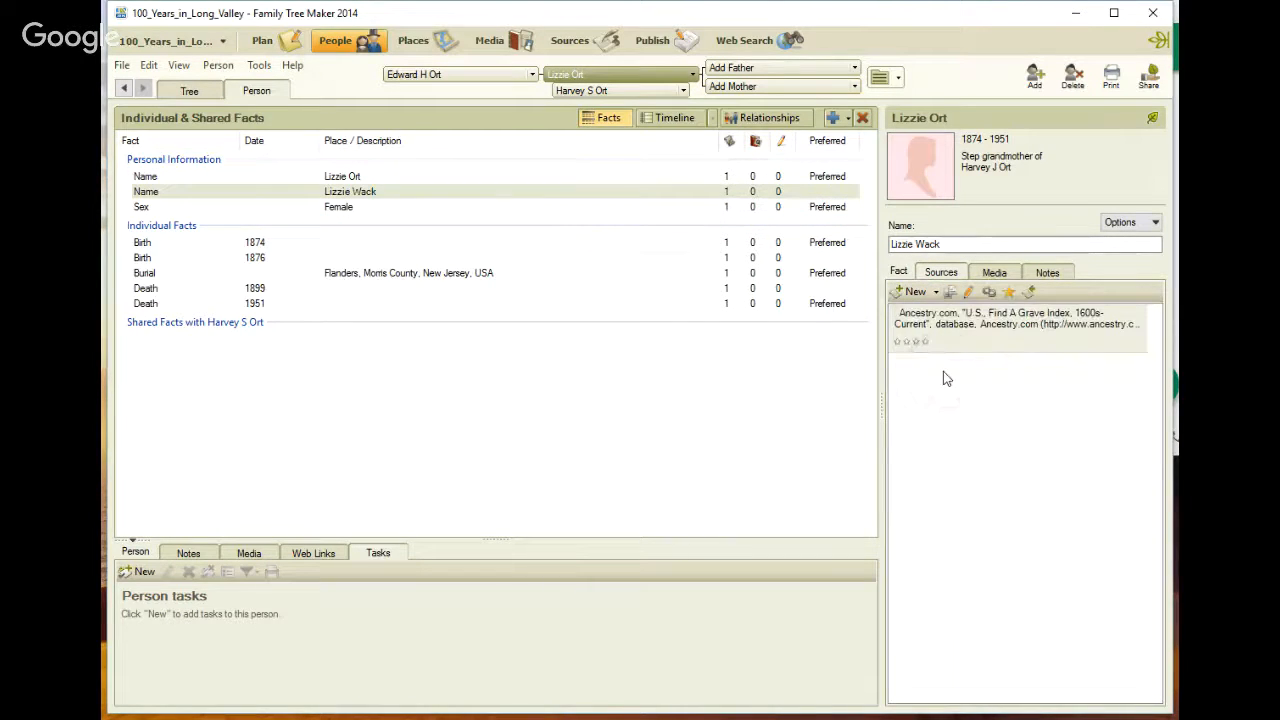
right_click(783, 196)
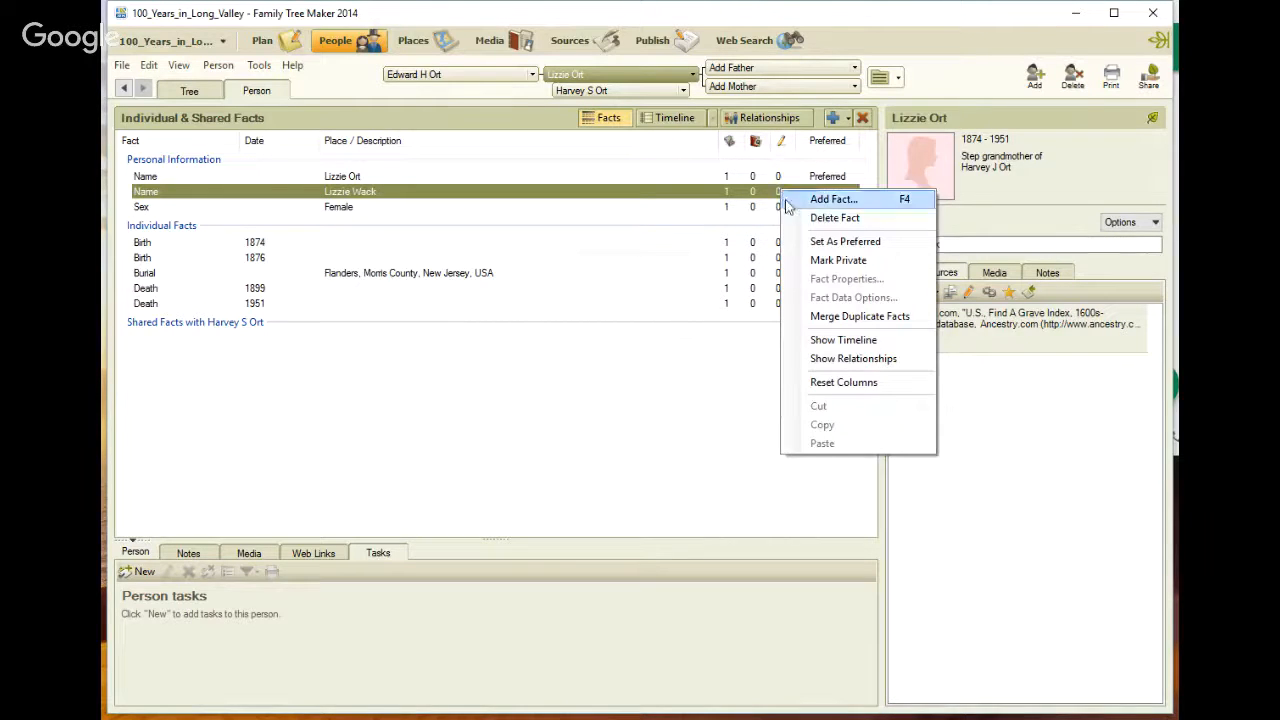
click(803, 241)
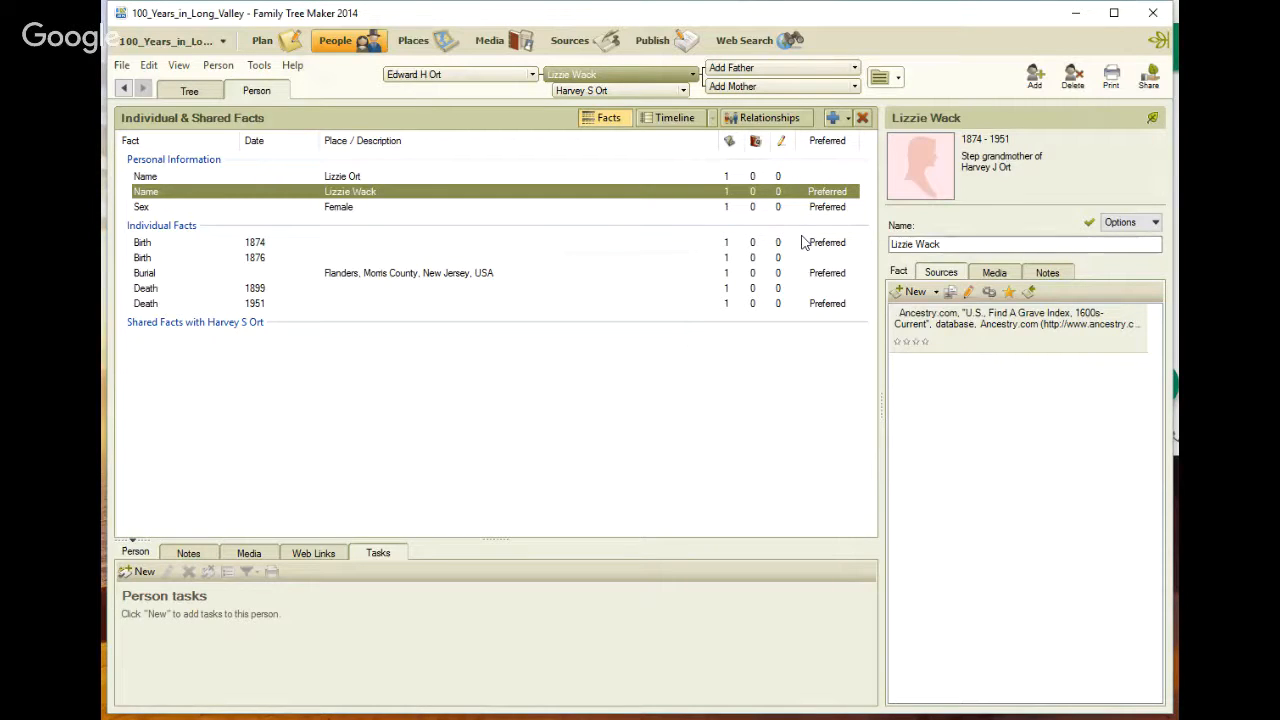
click(1047, 272)
click(950, 328)
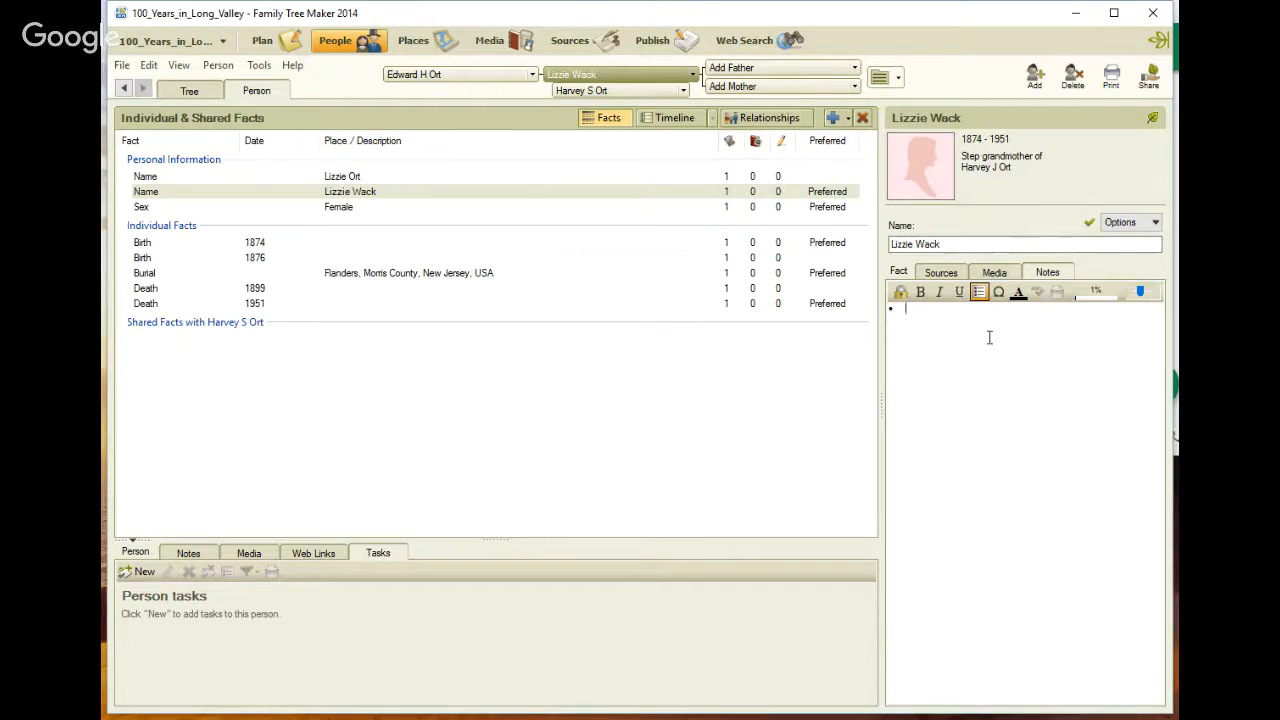
text(06/29/2016 - )
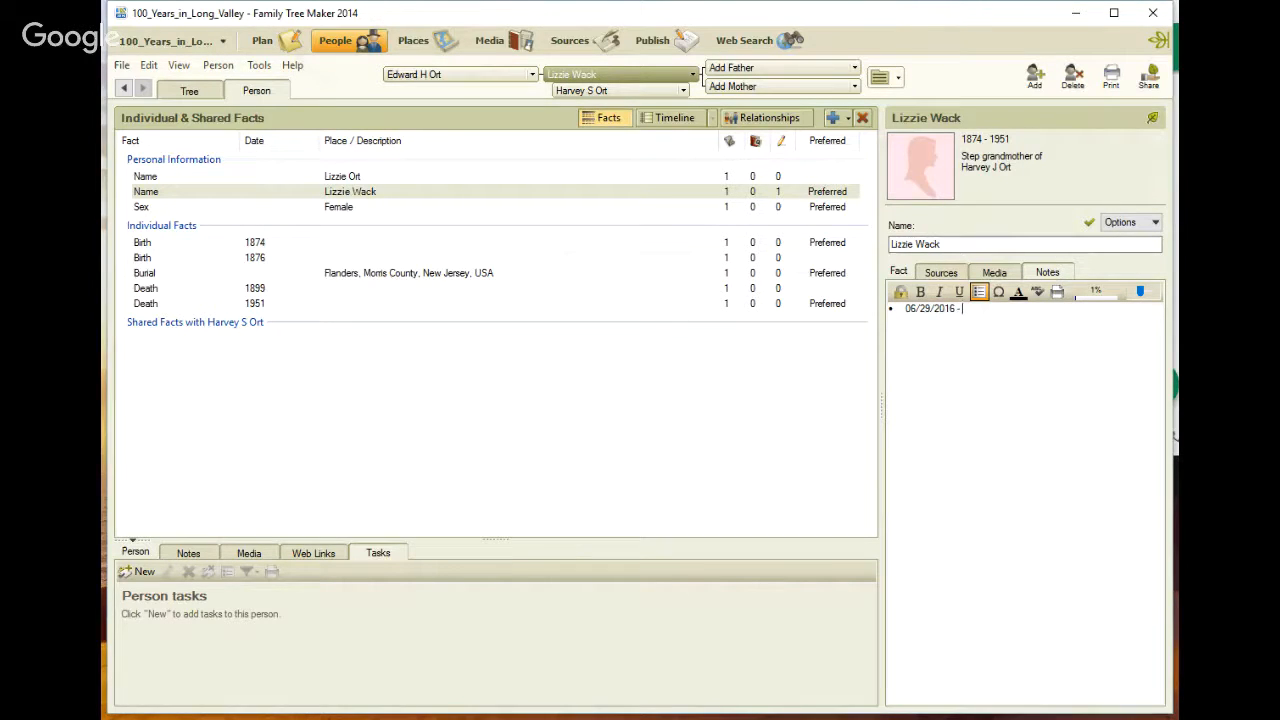
text(Marked as preferred as the Find A Gr)
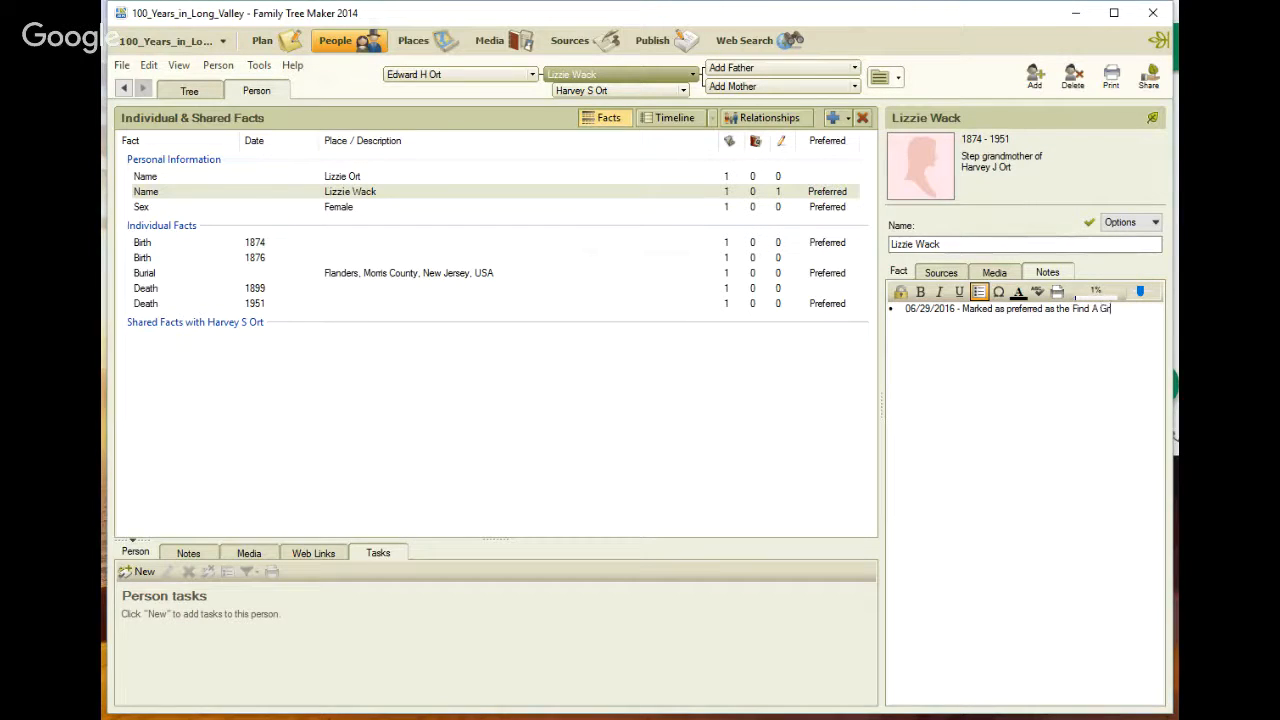
text(ave Index reflects hereParents Name (W)
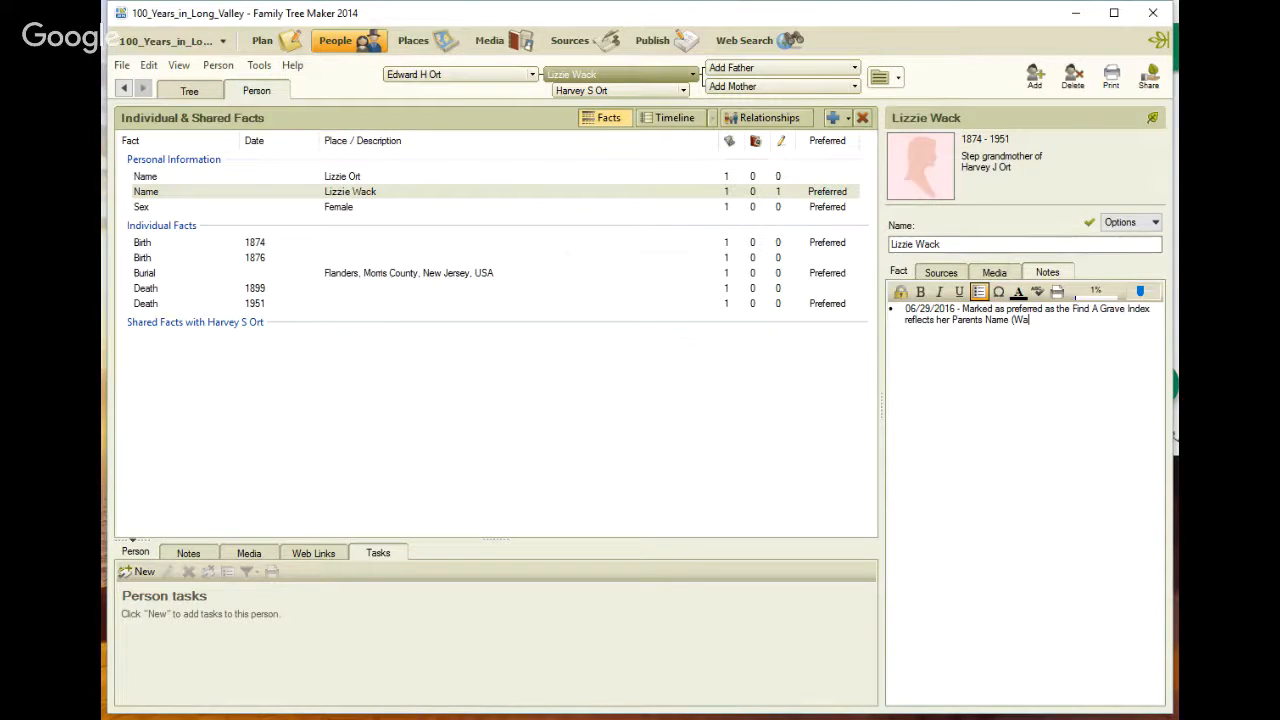
text(ack))
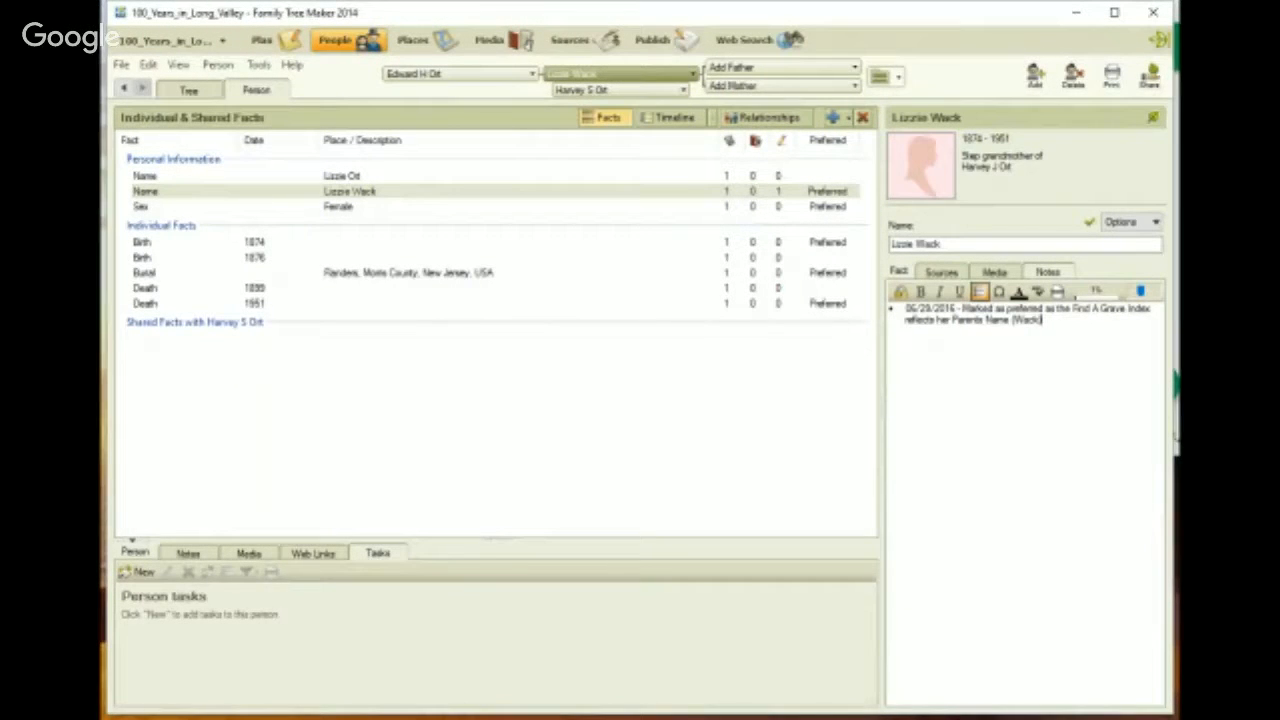
click(952, 246)
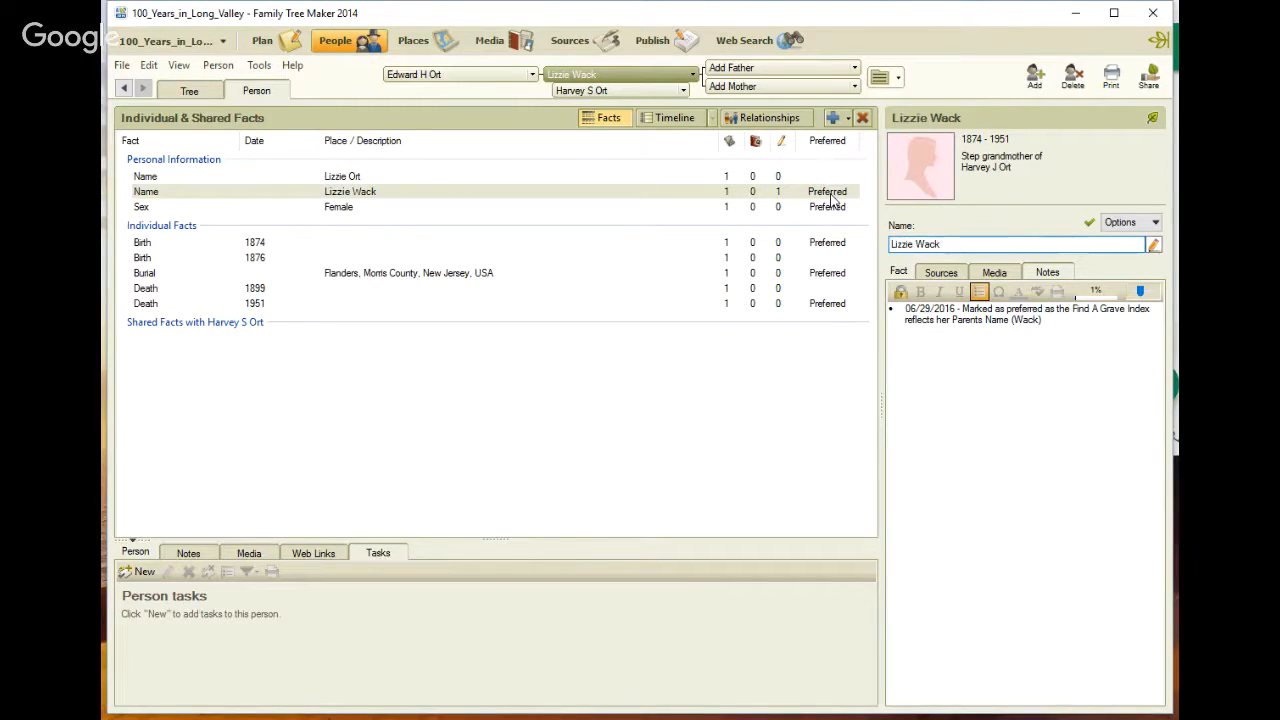
Make both of Lizzie's birth dates approximate, changing them to Abt. 1874 and Abt. 1876
click(279, 247)
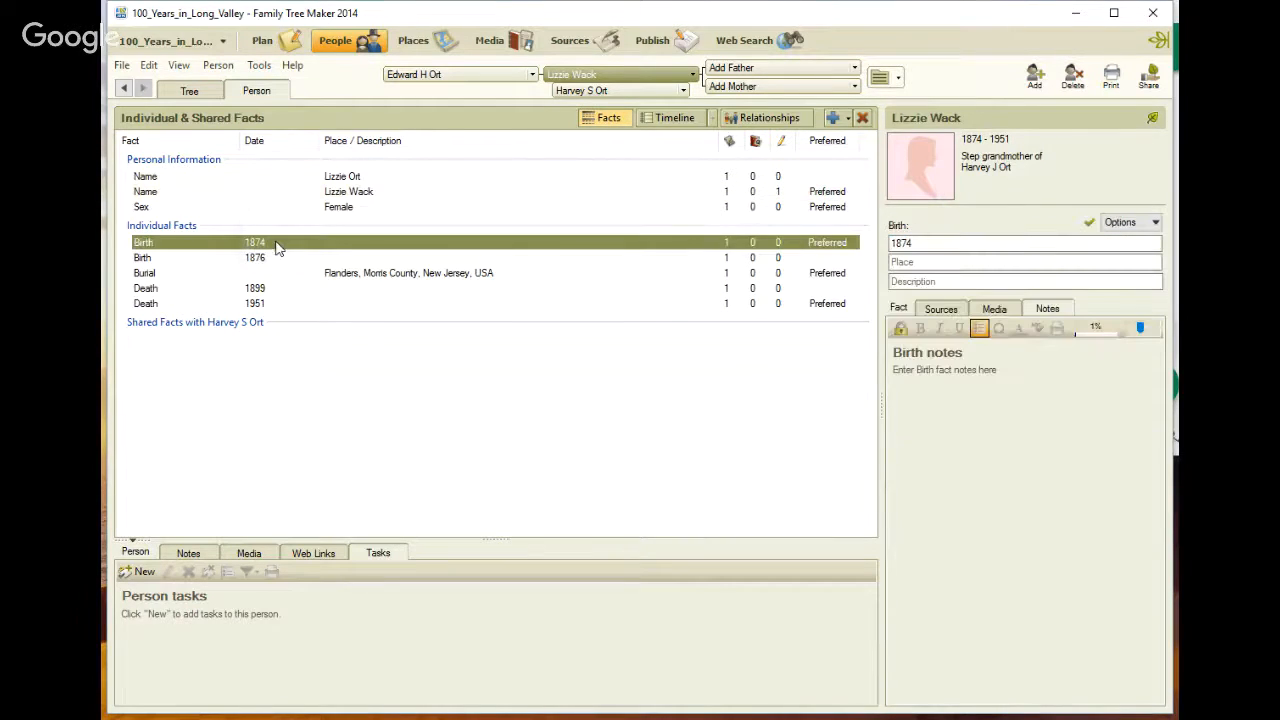
click(900, 243)
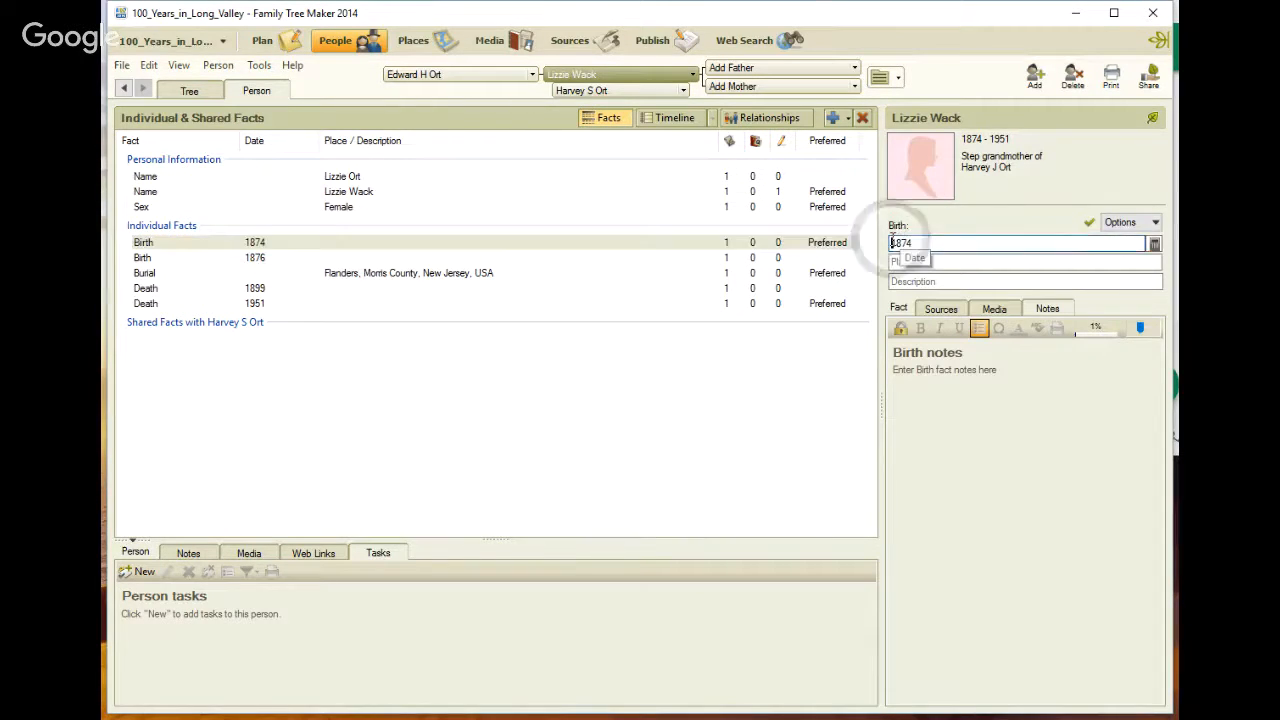
text(abt)
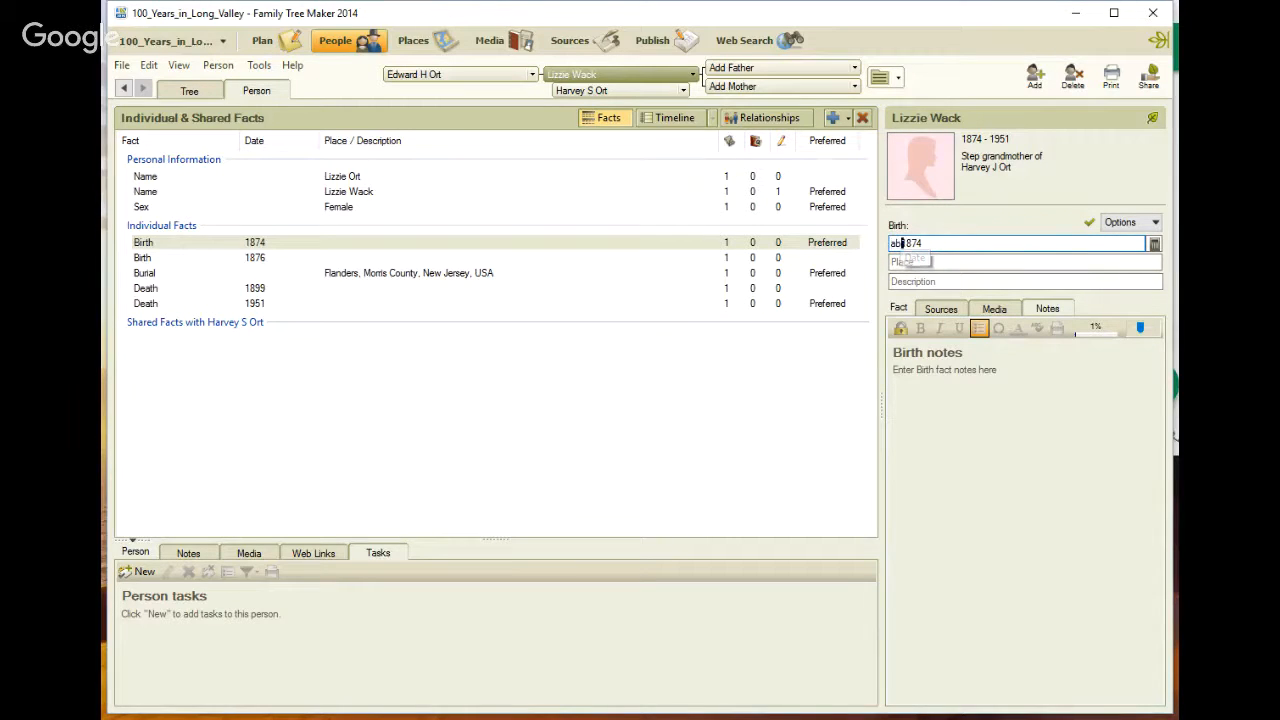
key(Tab)
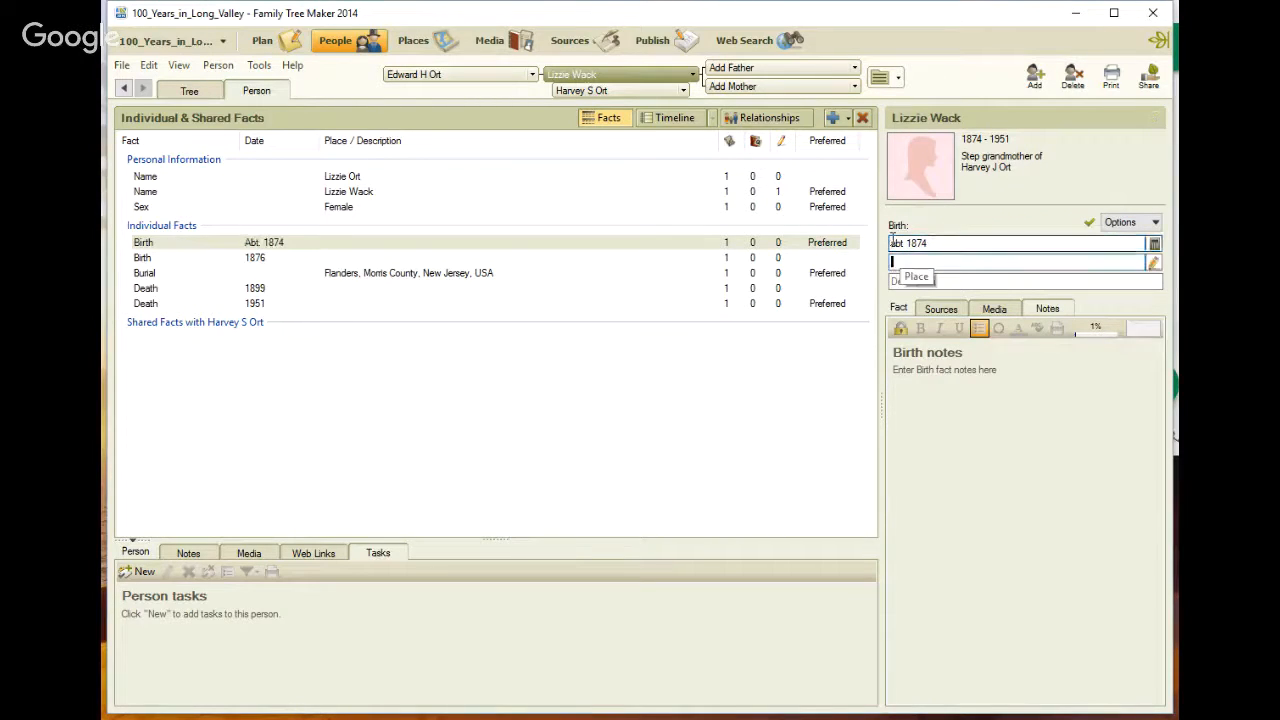
click(380, 259)
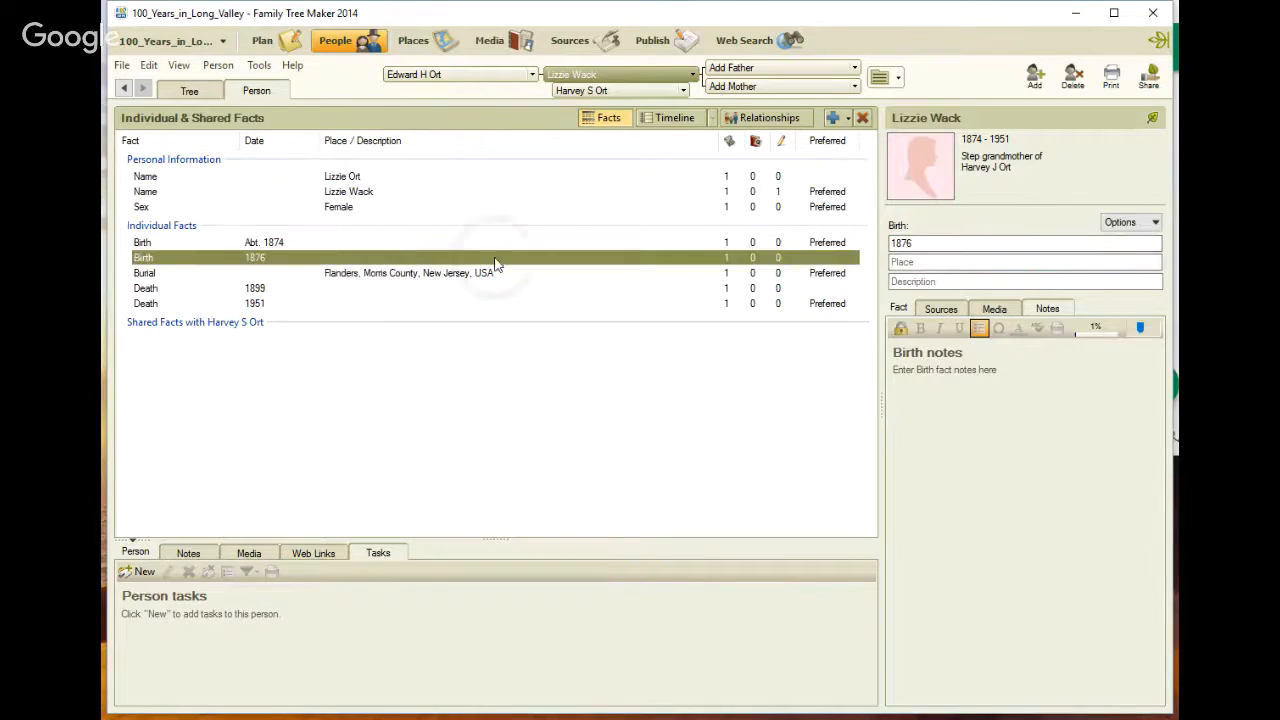
click(895, 243)
text(a)
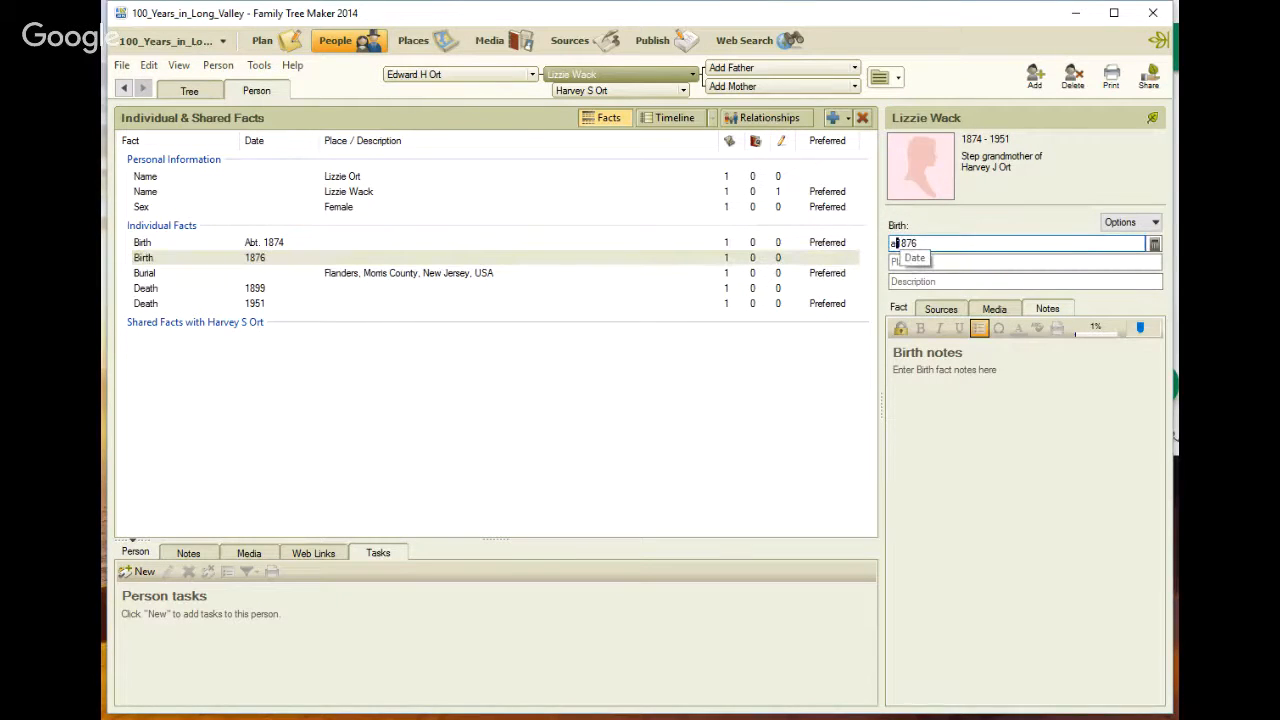
text(bt)
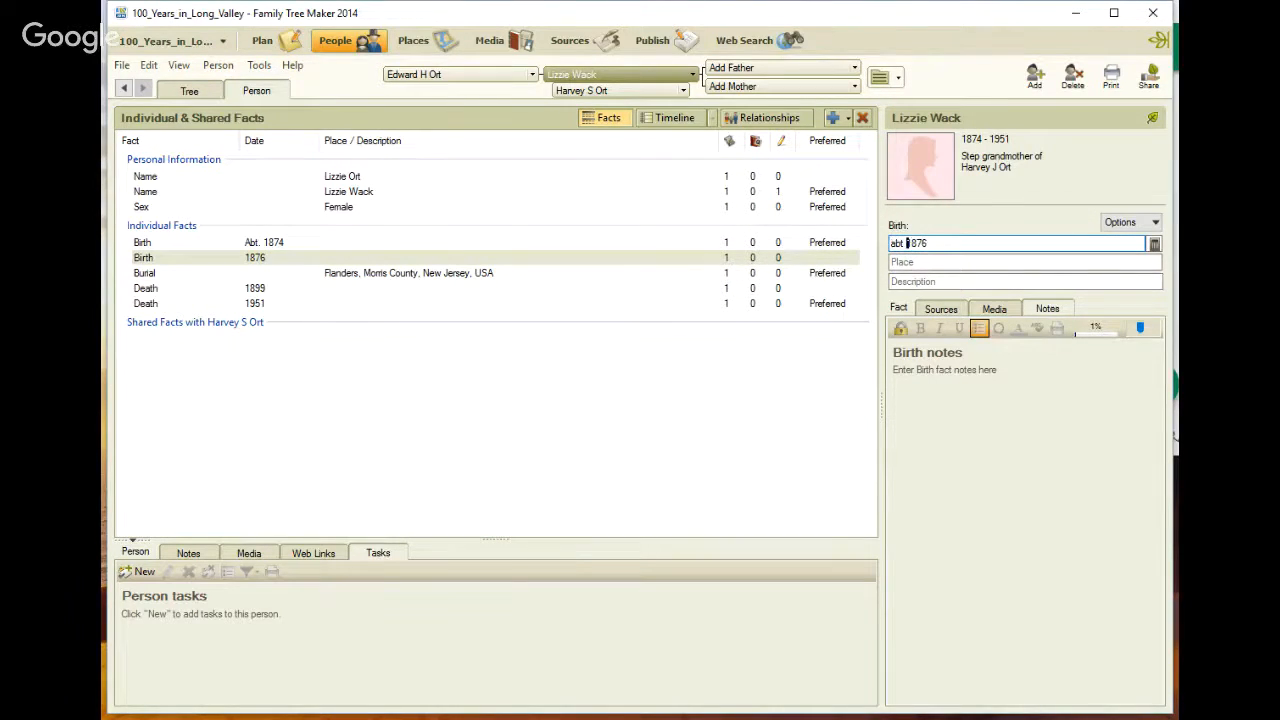
key(Tab)
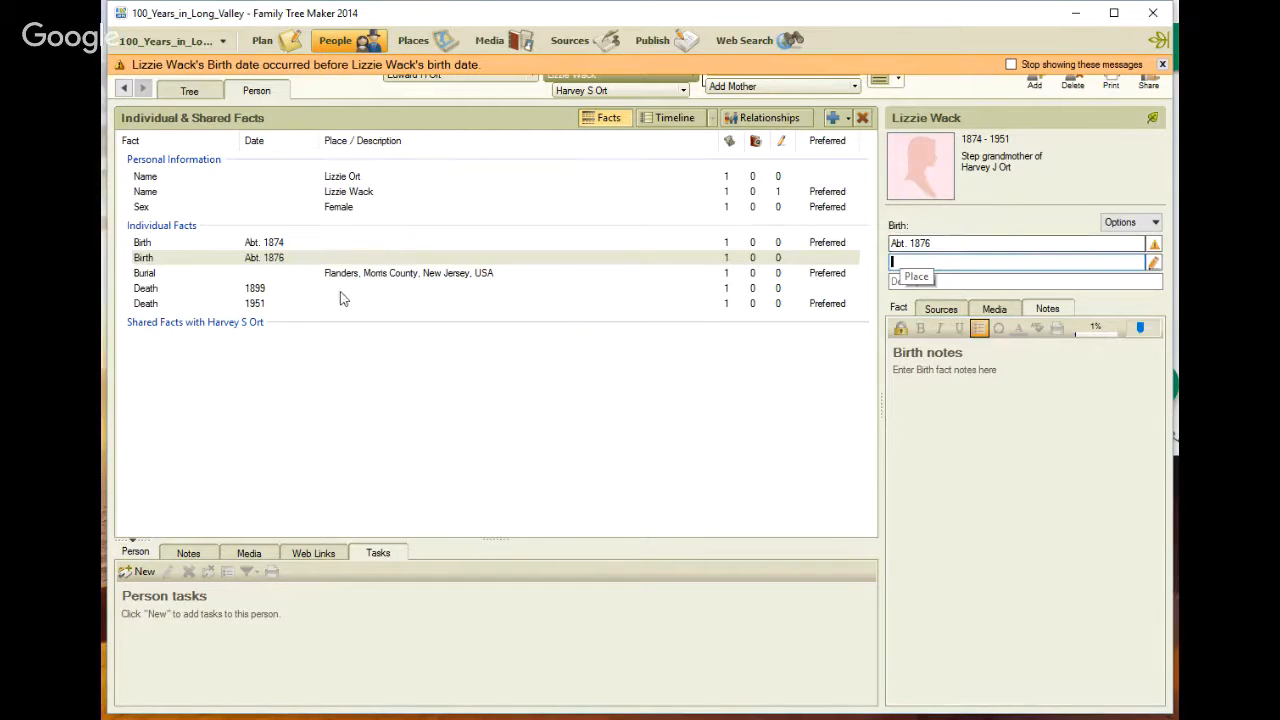
Make both of Lizzie's death dates approximate, changing them to Abt. 1899 and Abt. 1951
click(340, 291)
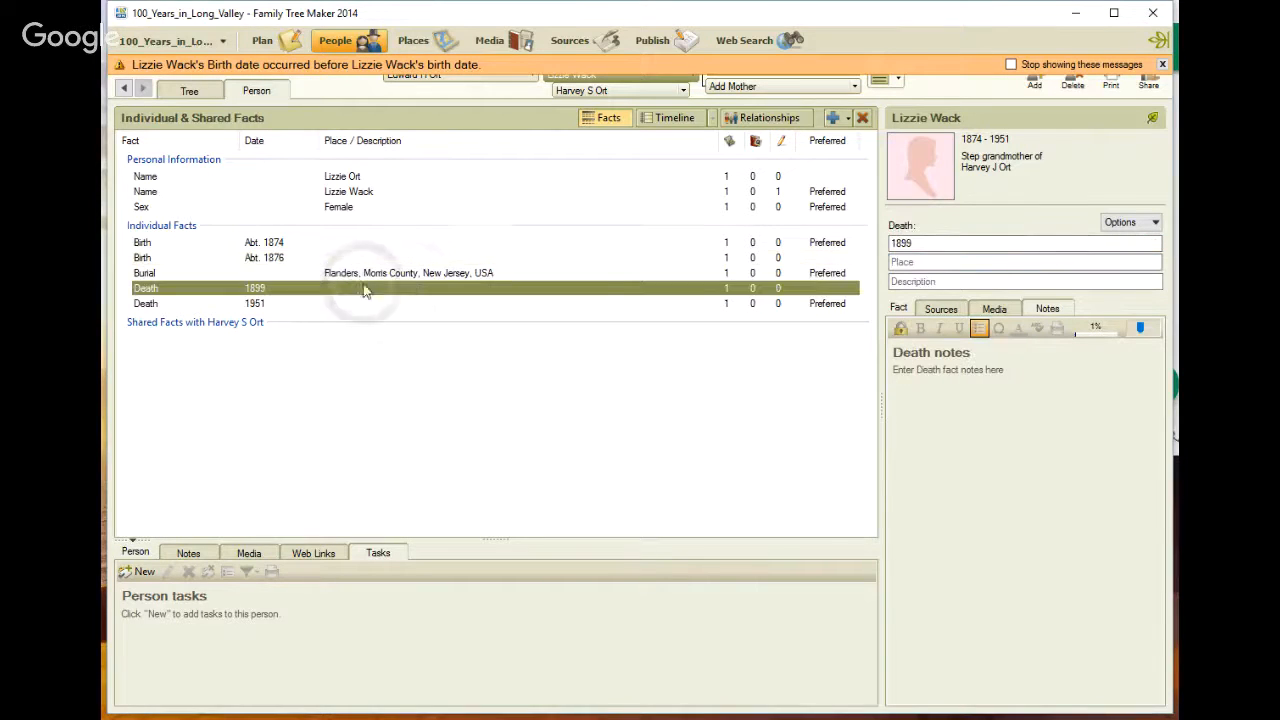
click(891, 243)
text(ab)
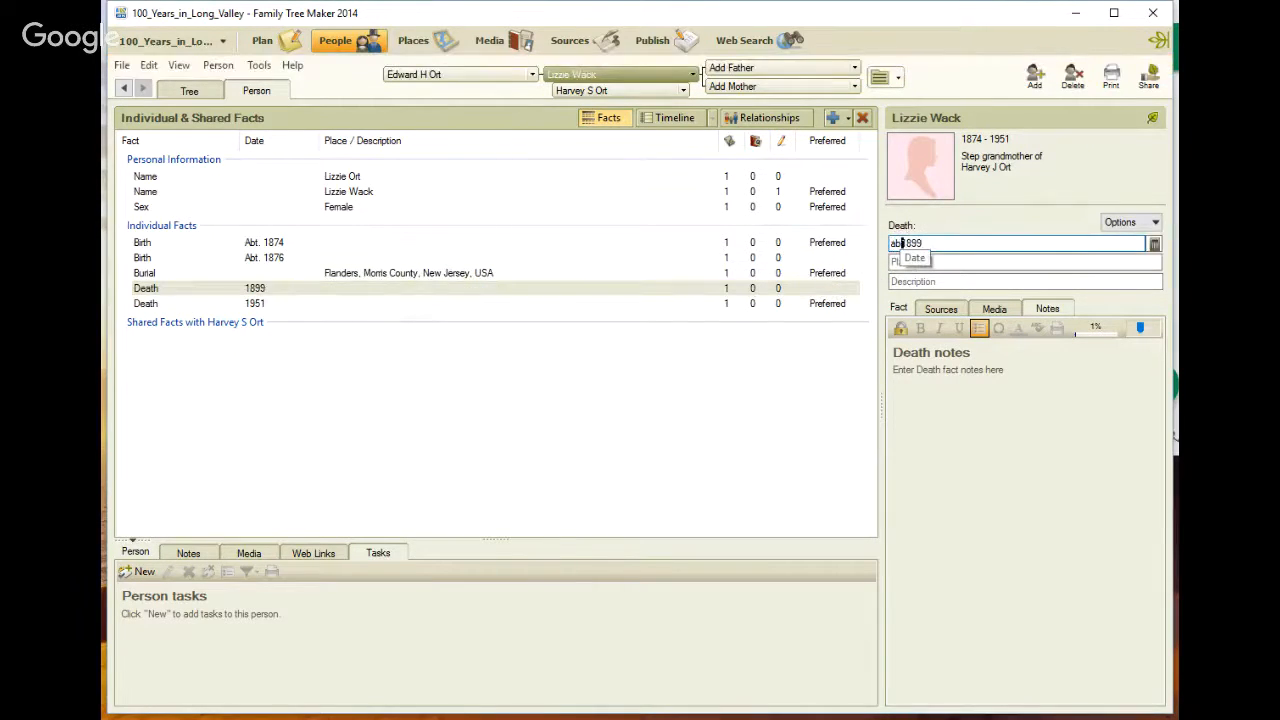
text(t)
key(Tab)
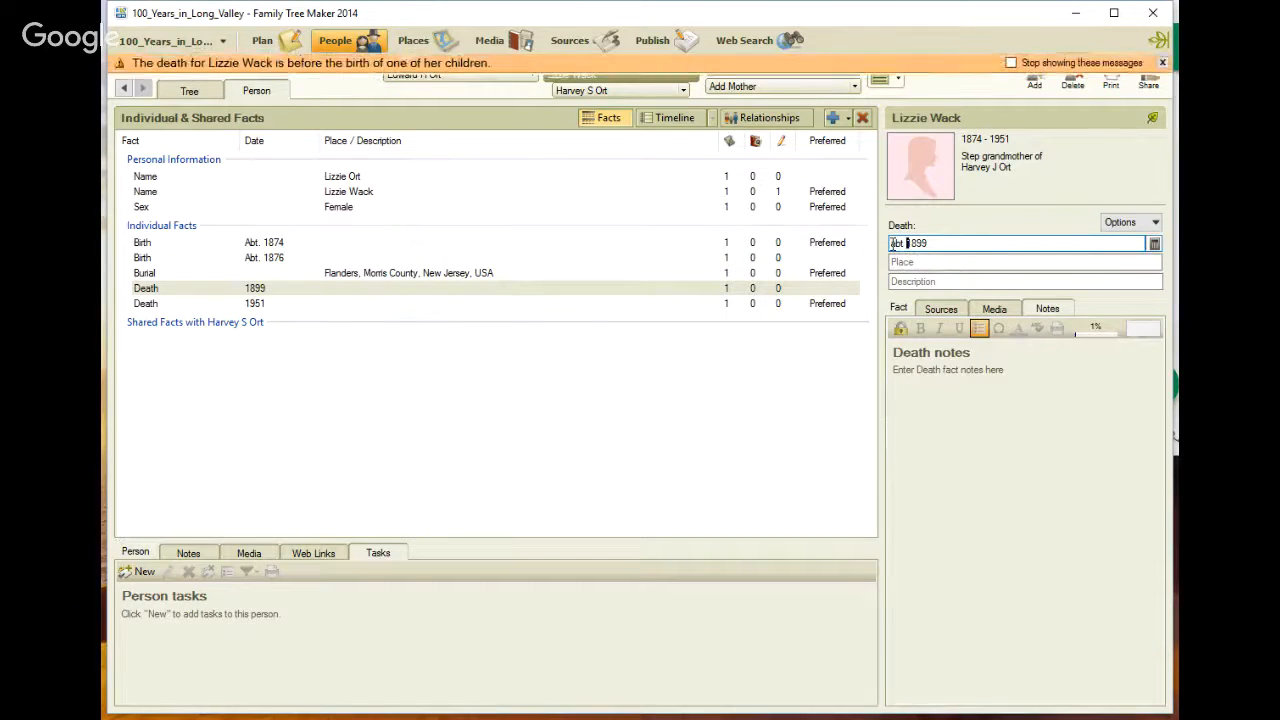
click(320, 304)
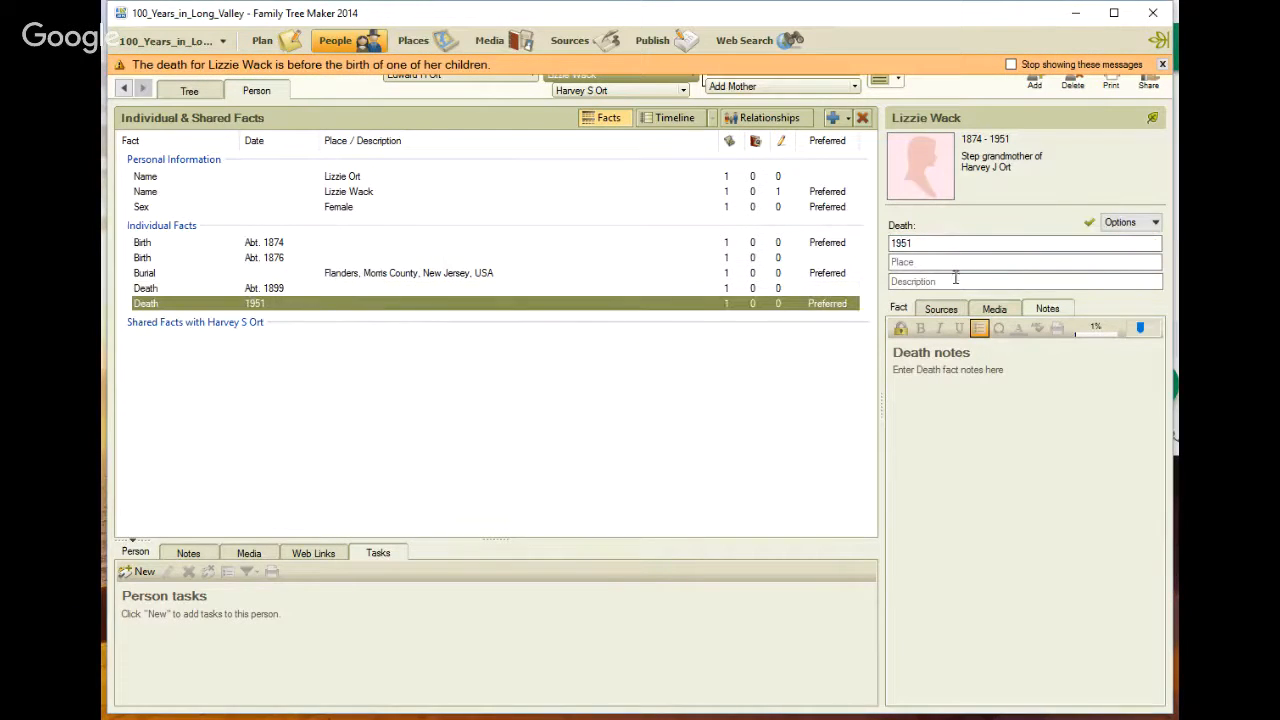
click(891, 243)
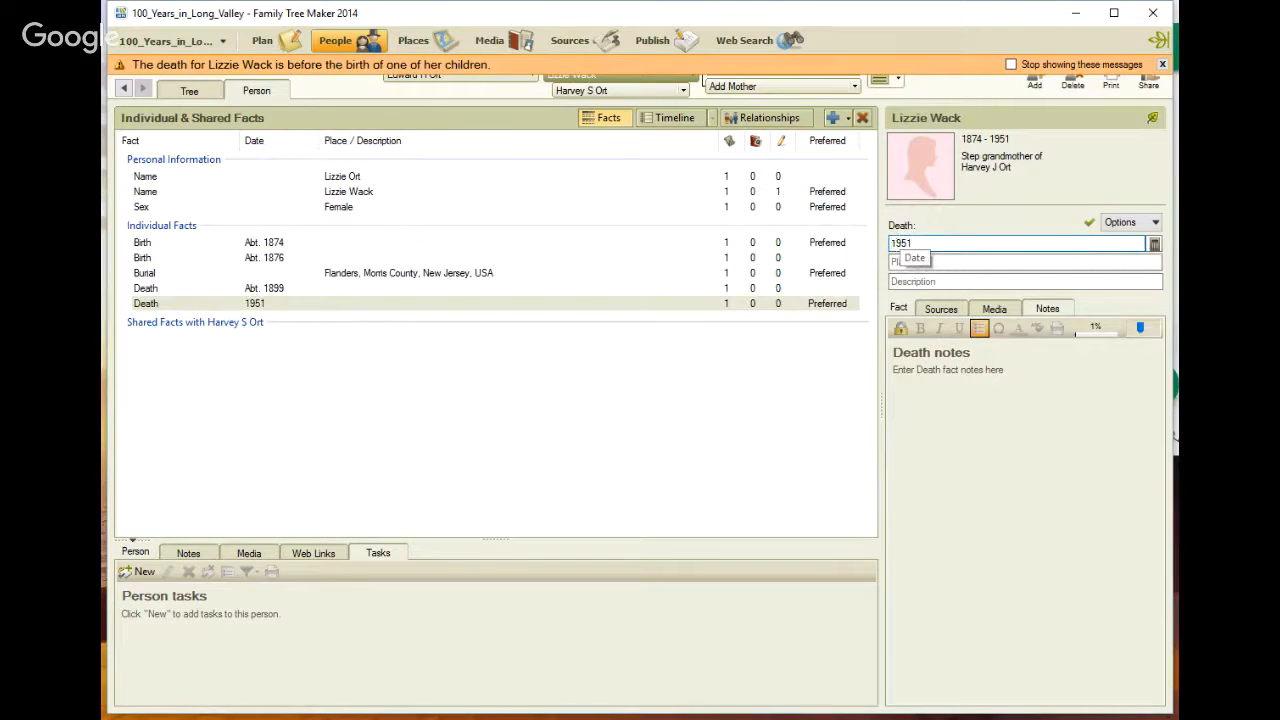
text(abt)
key(Tab)
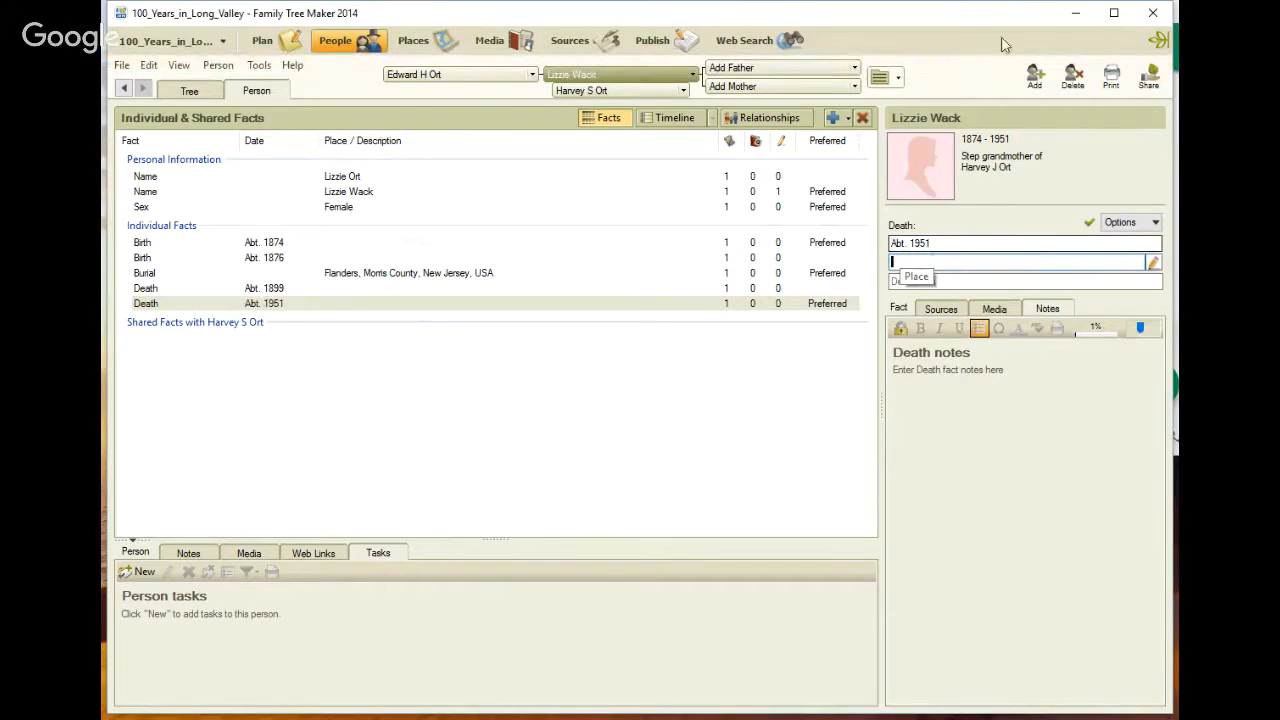
Review the Find A Grave search record, Lizzie's death source, and the fact lists of Harvey S Ort and his wife Kate
click(723, 38)
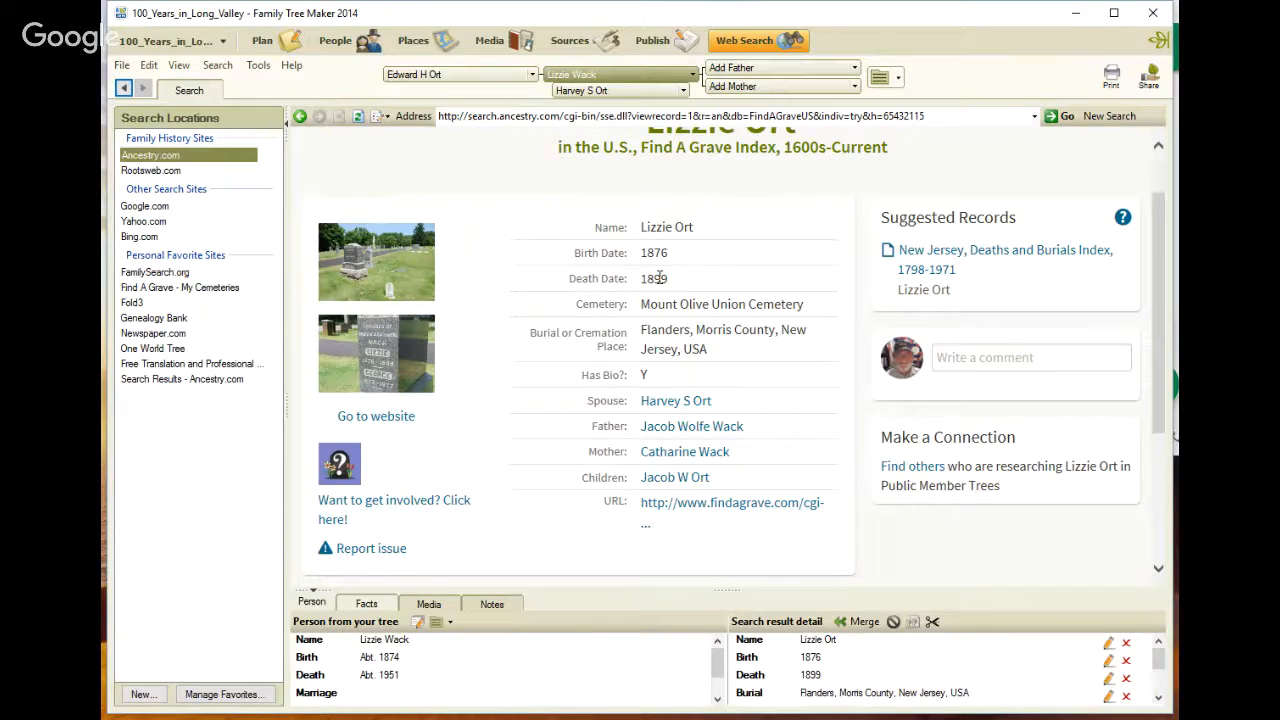
click(330, 44)
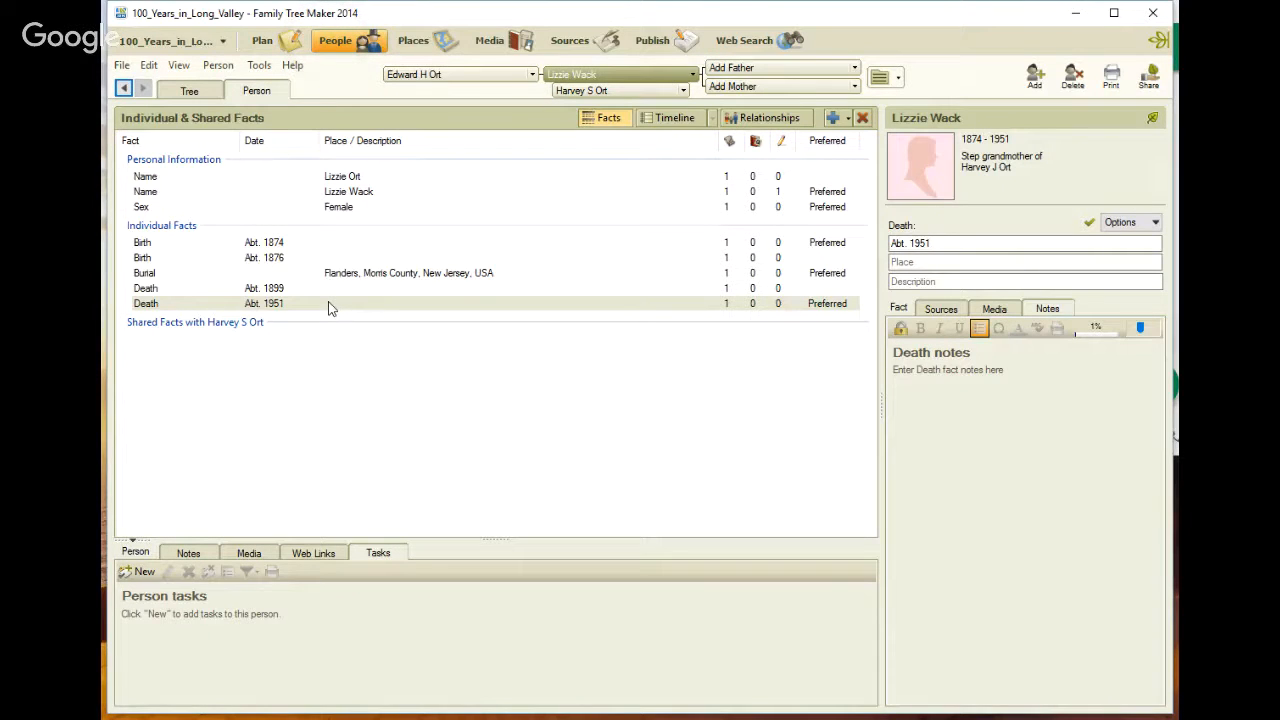
click(935, 309)
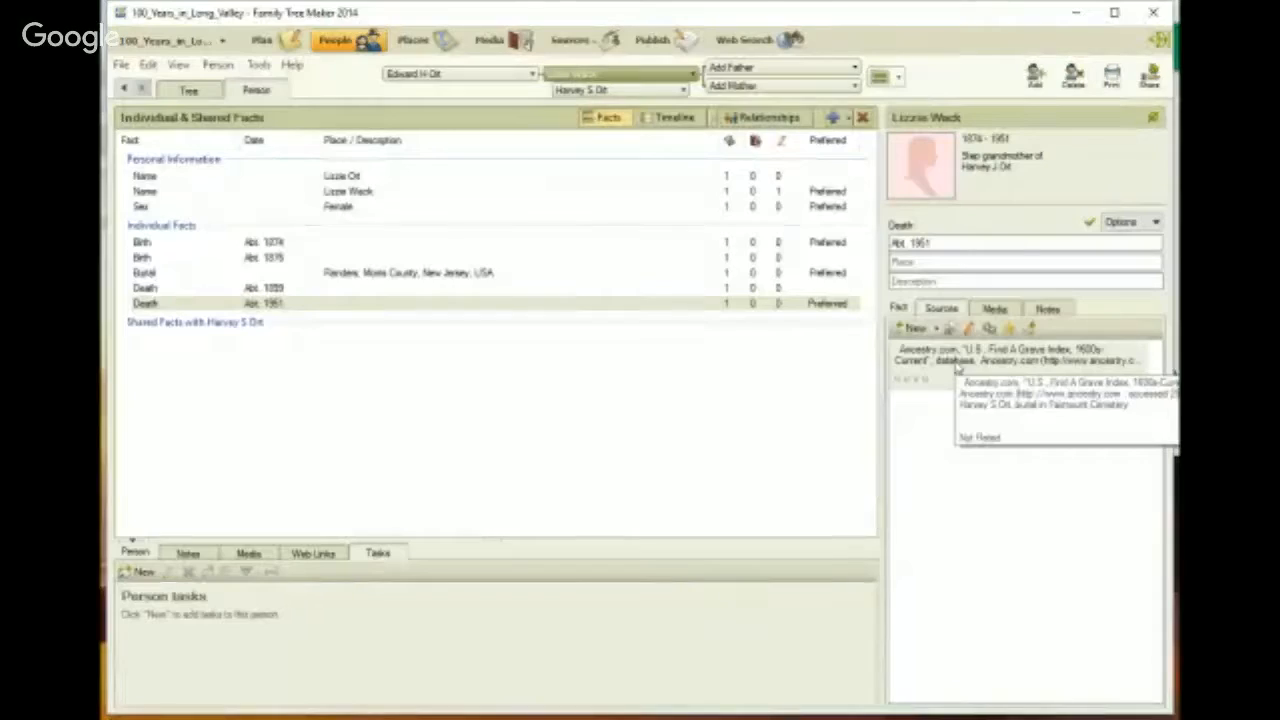
click(615, 91)
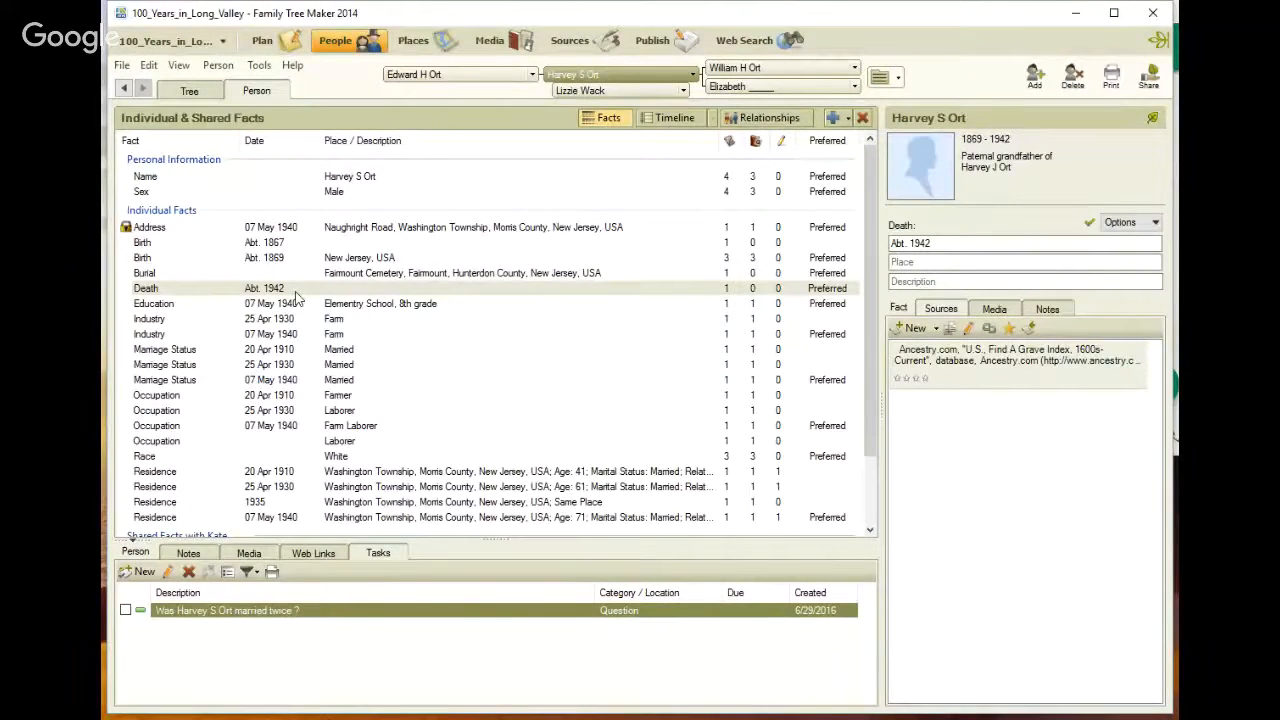
click(683, 90)
click(700, 108)
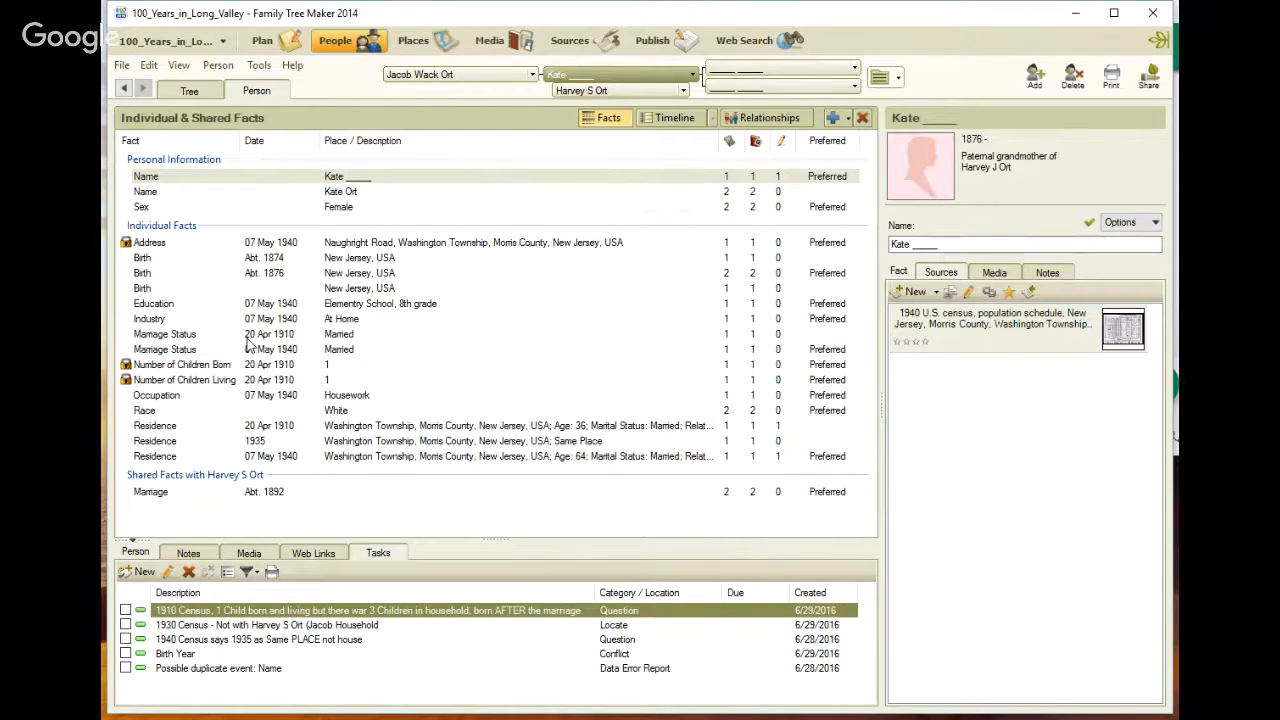
click(660, 92)
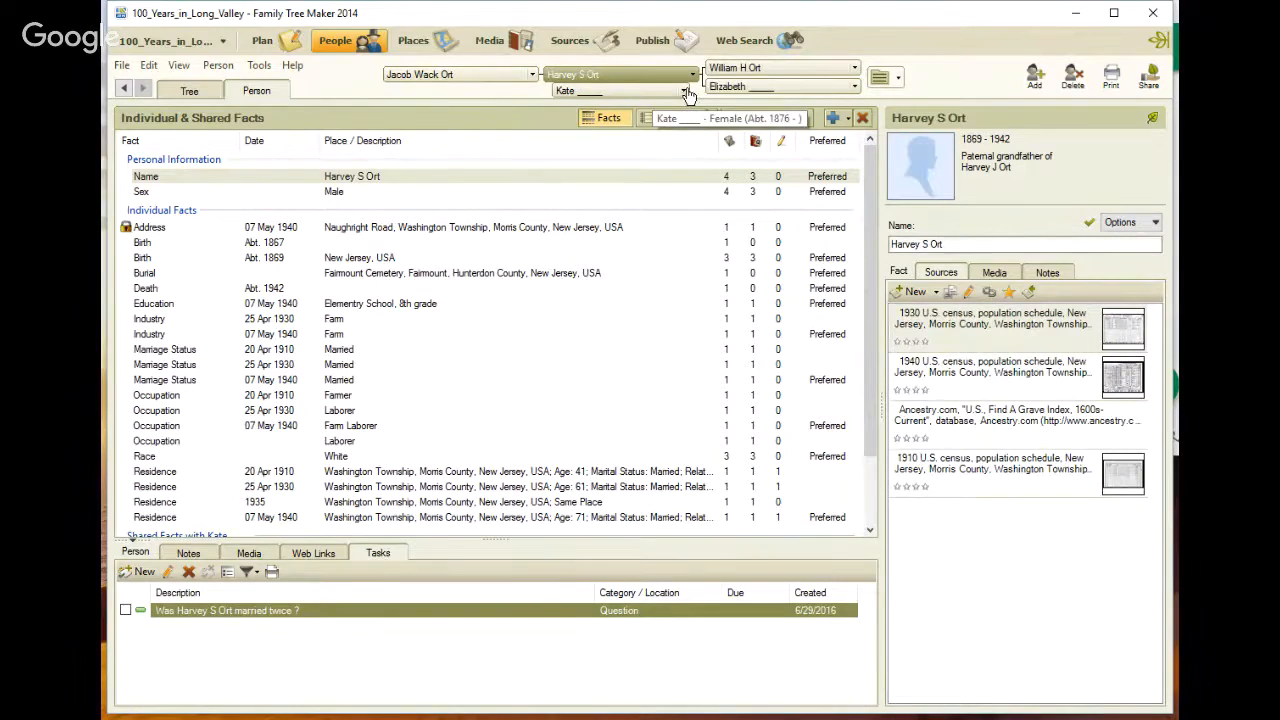
click(686, 93)
click(683, 108)
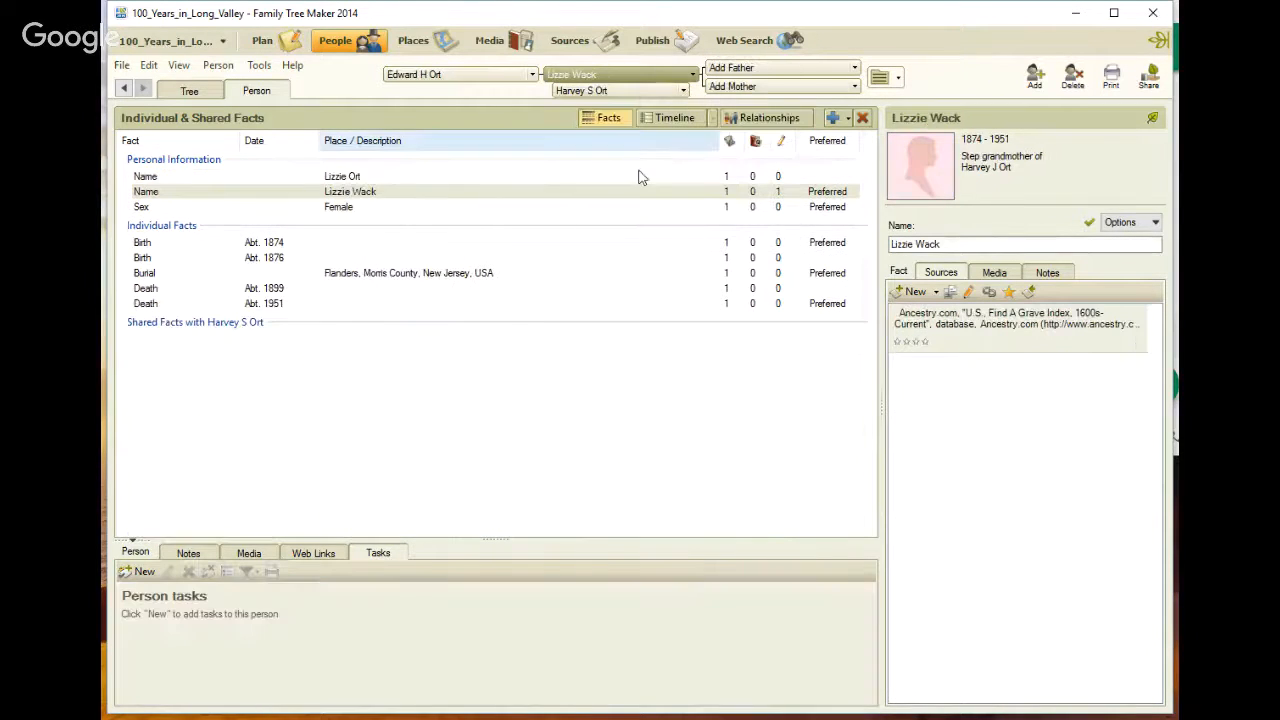
click(348, 305)
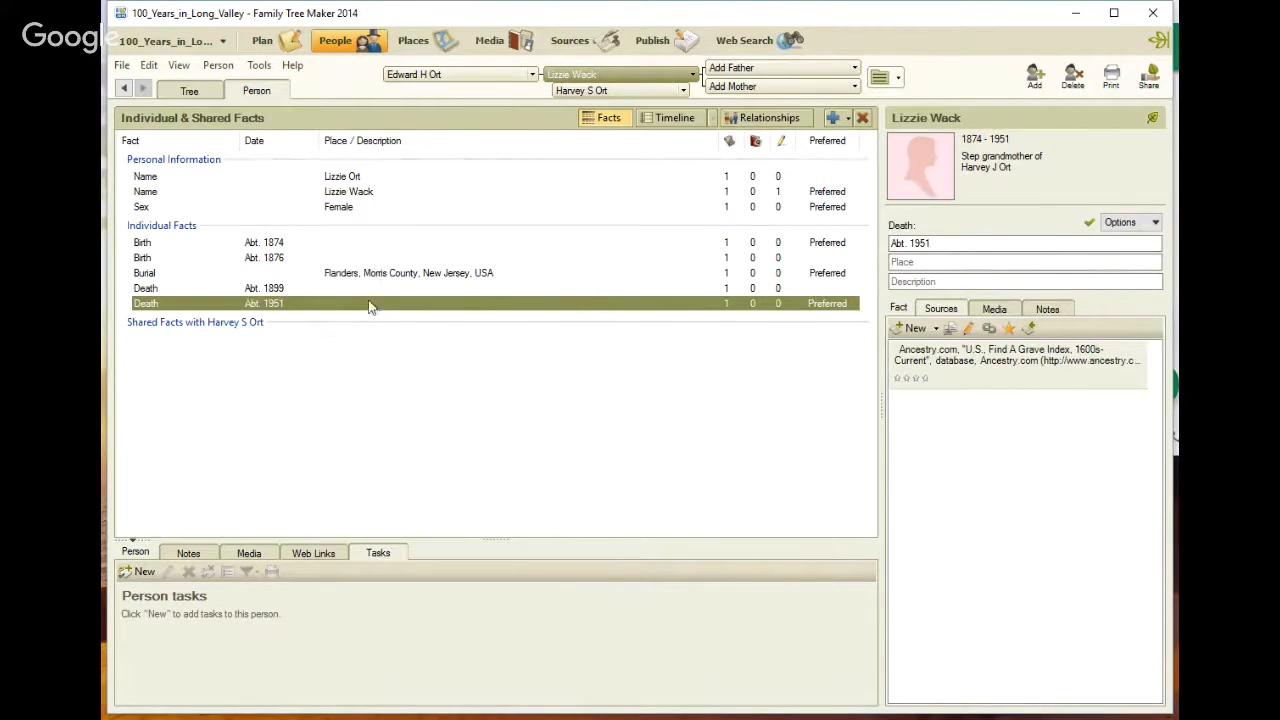
Set Lizzie's Abt. 1899 death fact as preferred
click(643, 289)
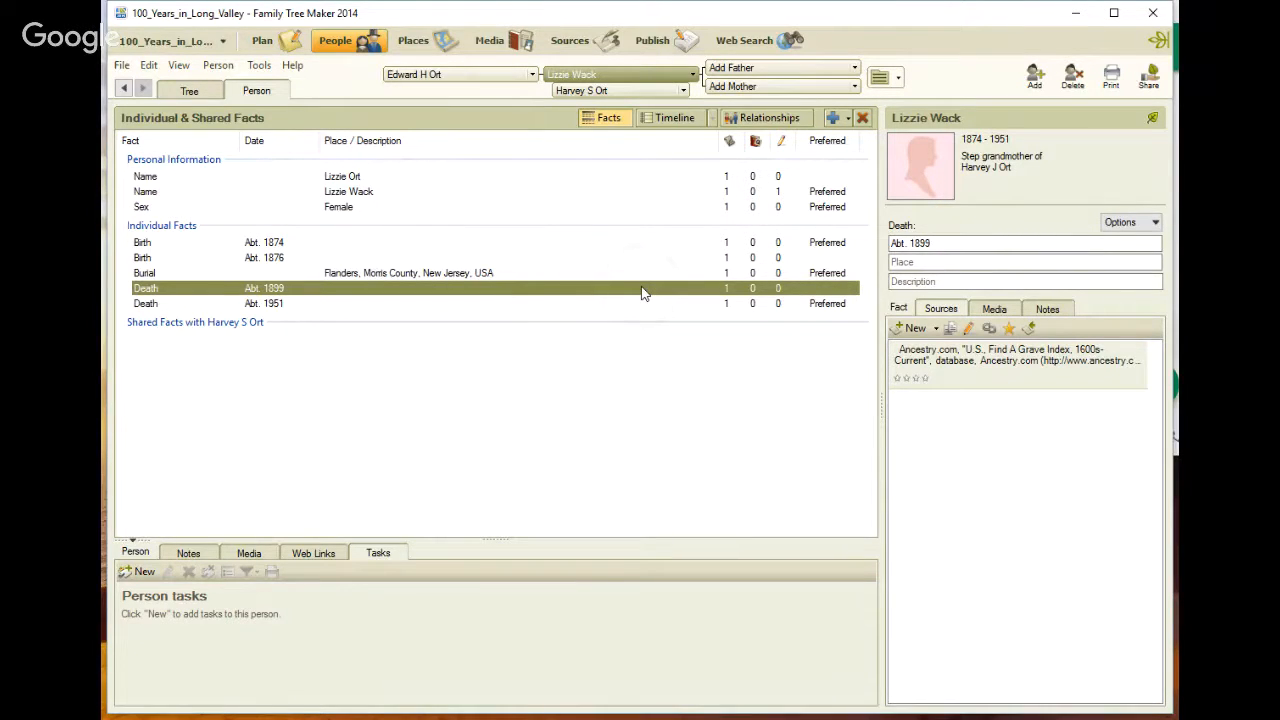
right_click(644, 293)
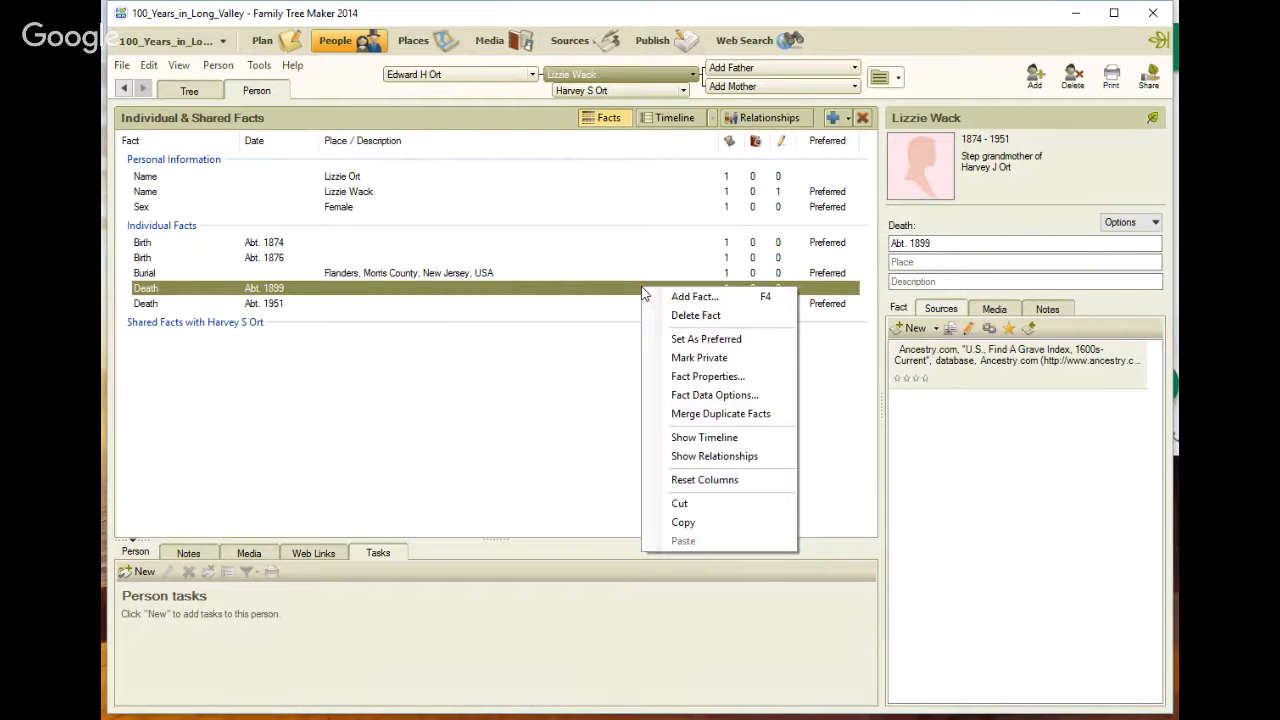
click(676, 339)
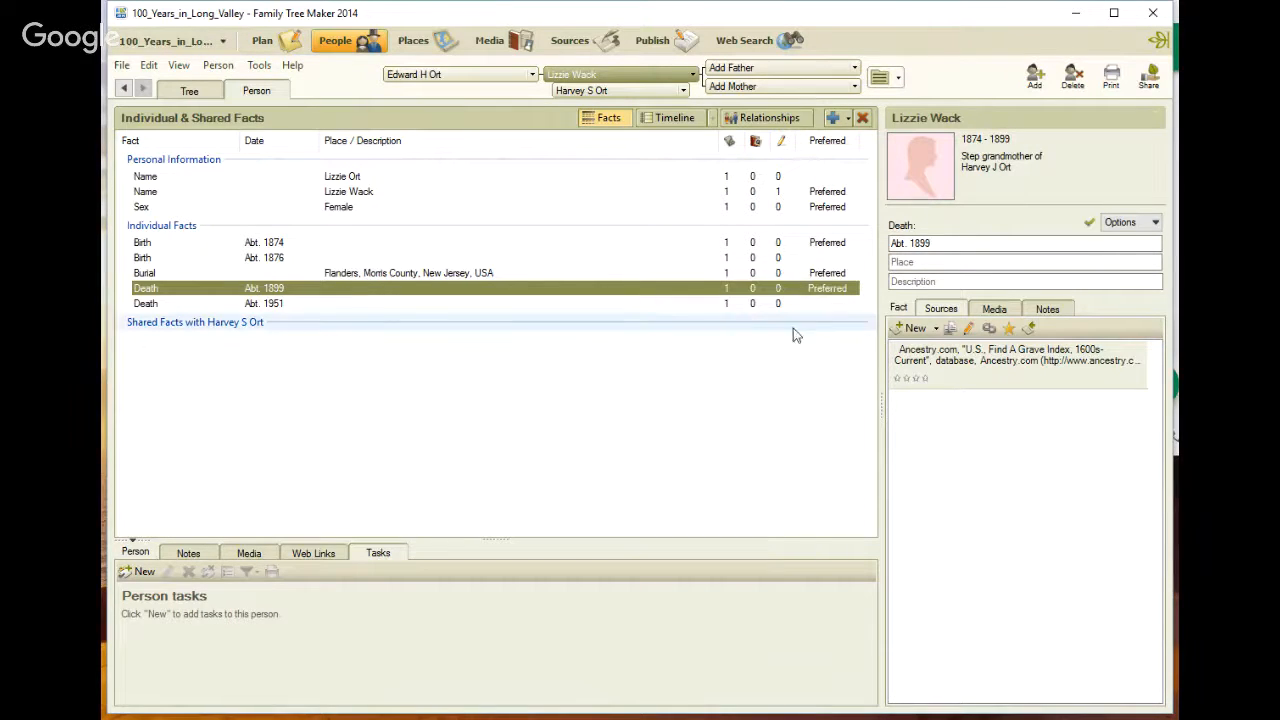
click(1047, 309)
click(982, 366)
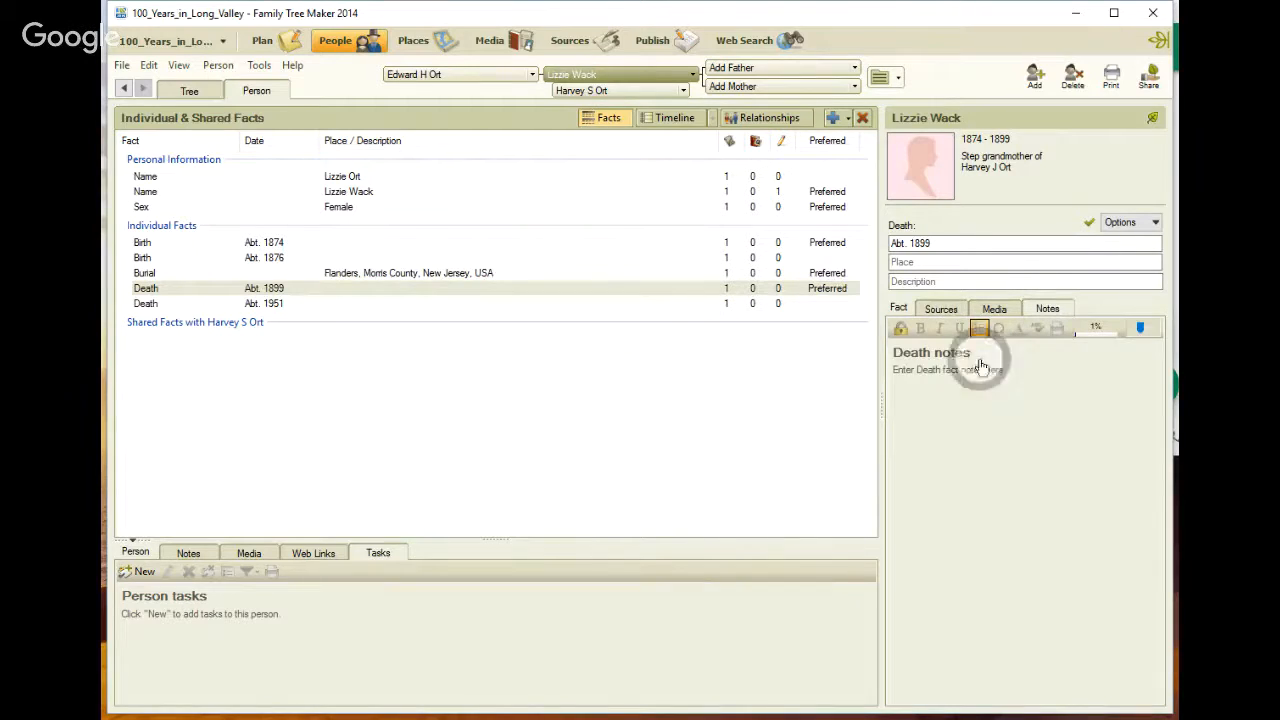
text(0)
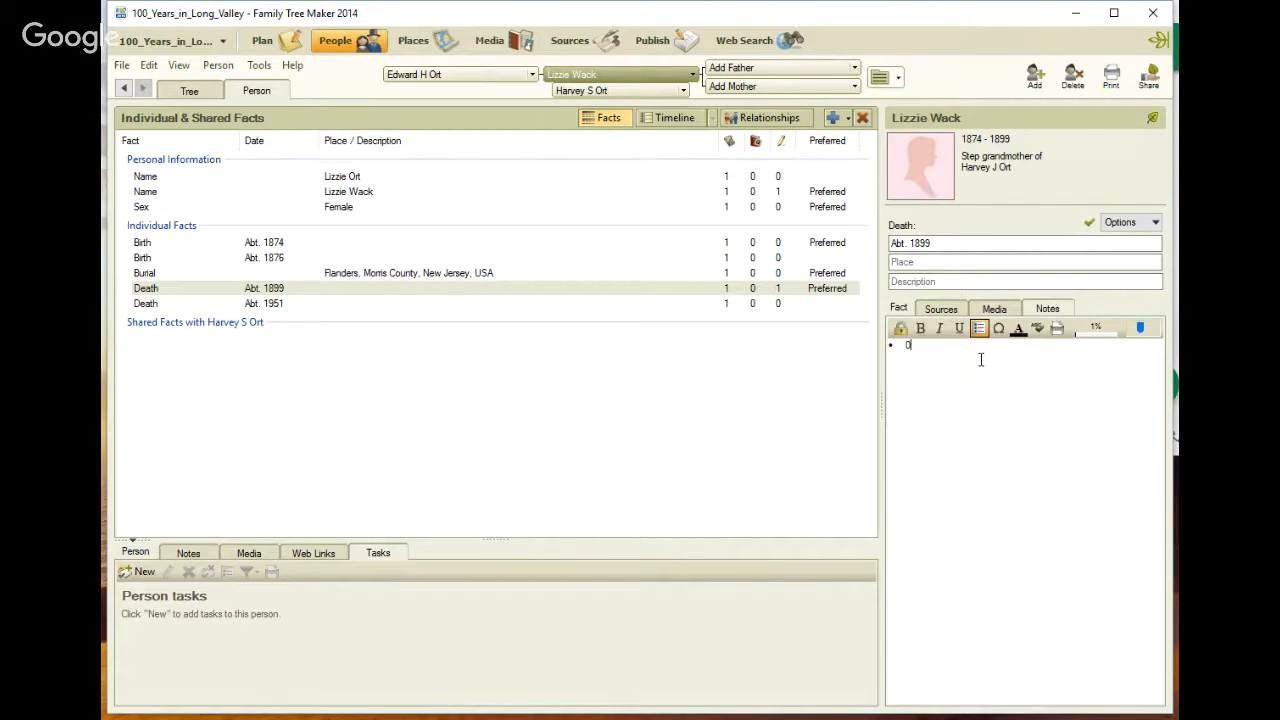
text(6/29/201)
key(BackSpace)
key(BackSpace)
key(BackSpace)
text(- Think)
key(BackSpace)
key(BackSpace)
key(BackSpace)
text(ink t)
text(hat the 1951 Death Da)
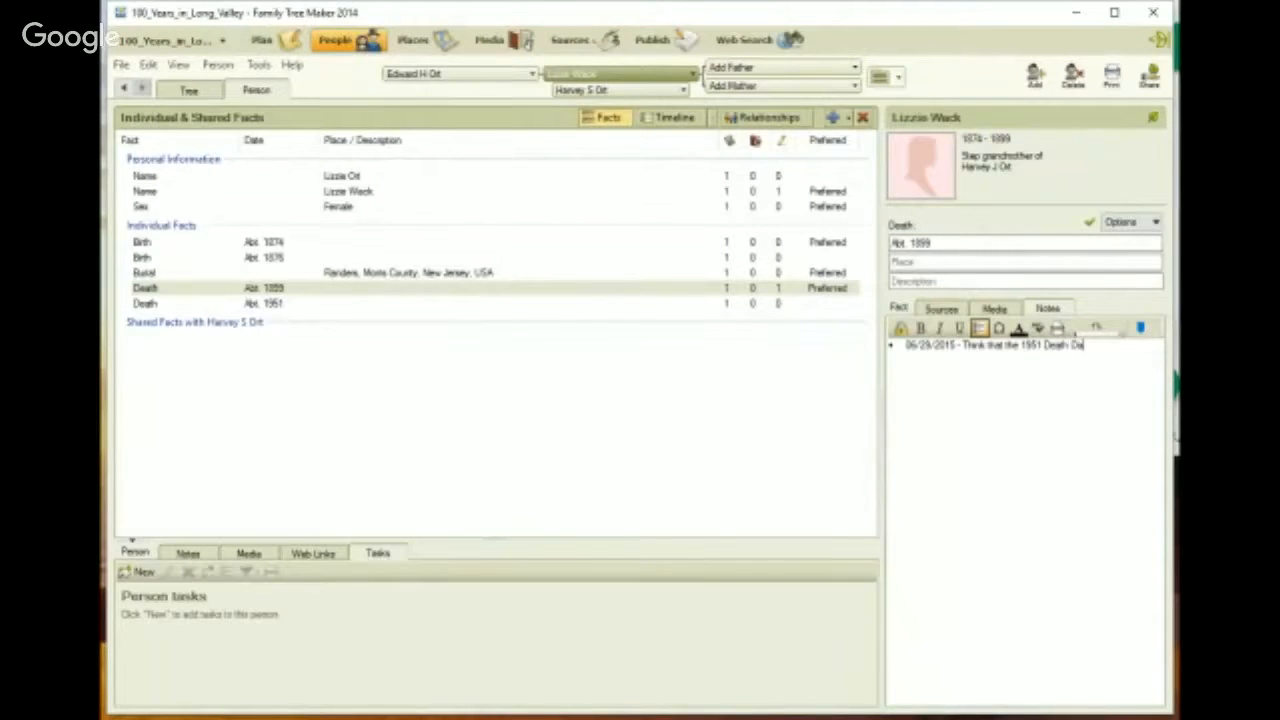
text(te belongs to Harvey S Ott's)
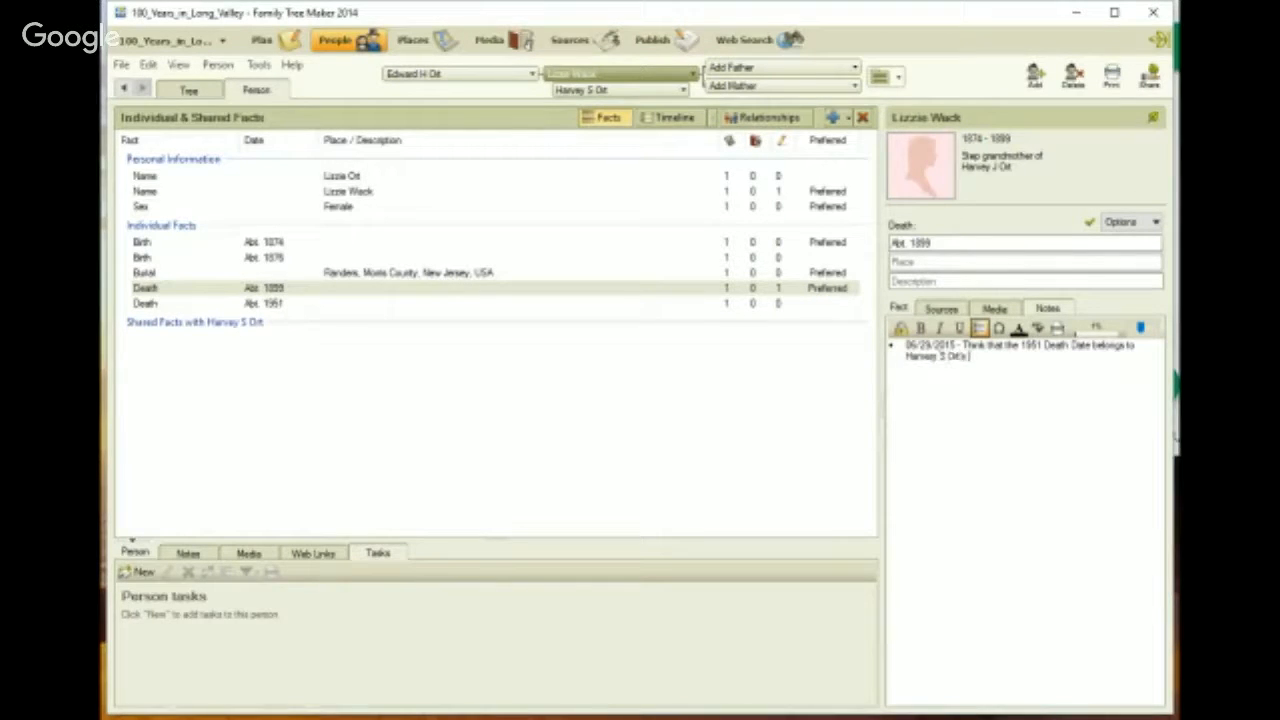
text( other sis)
key(BackSpace)
key(BackSpace)
key(BackSpace)
text(spouse)
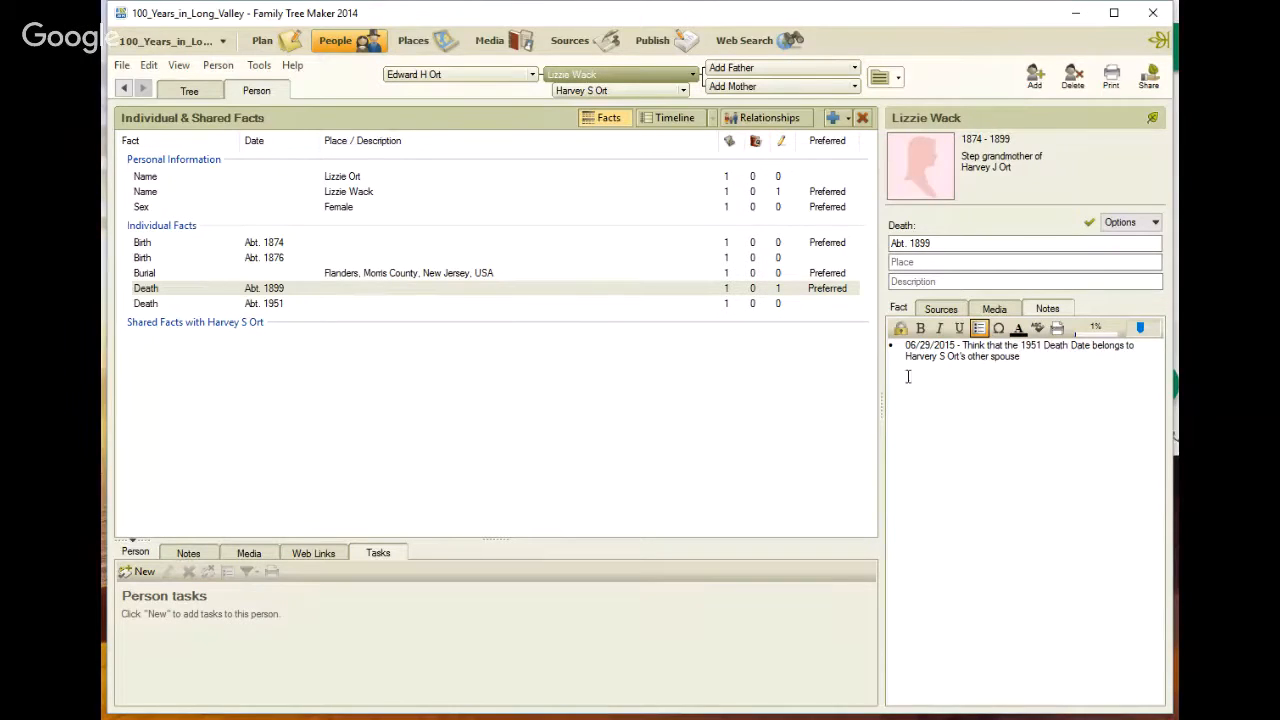
click(735, 274)
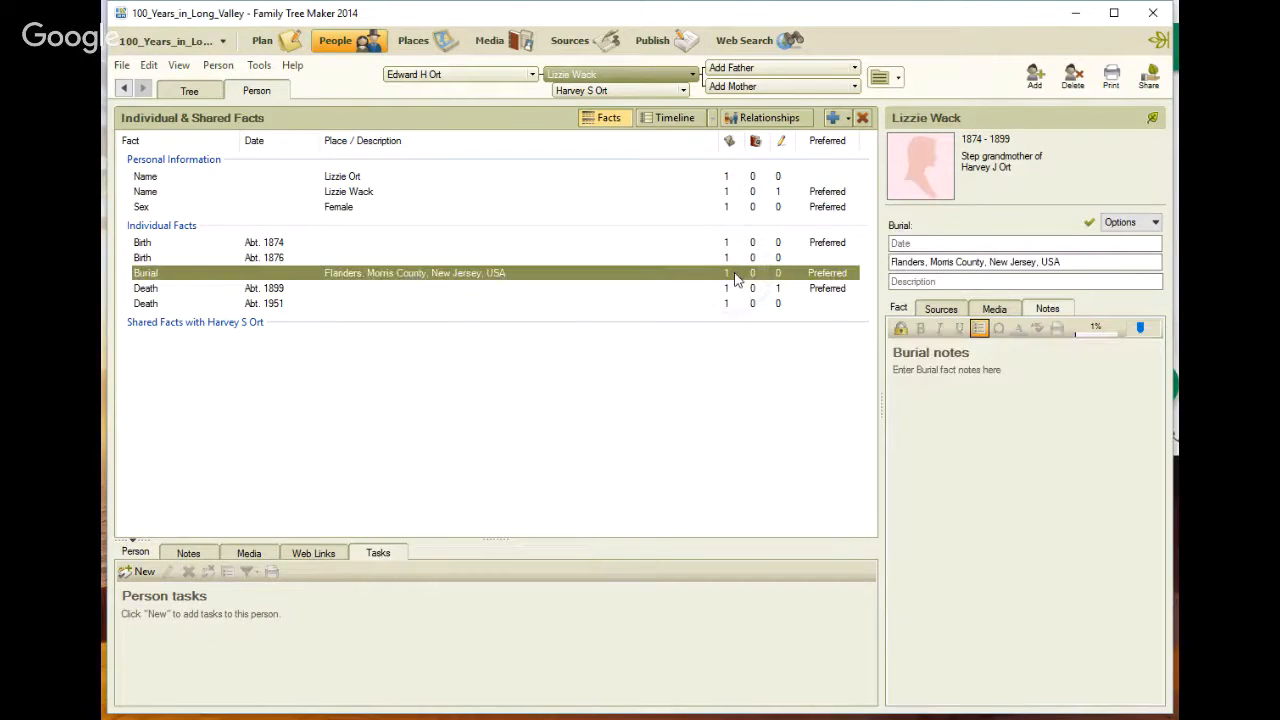
click(613, 92)
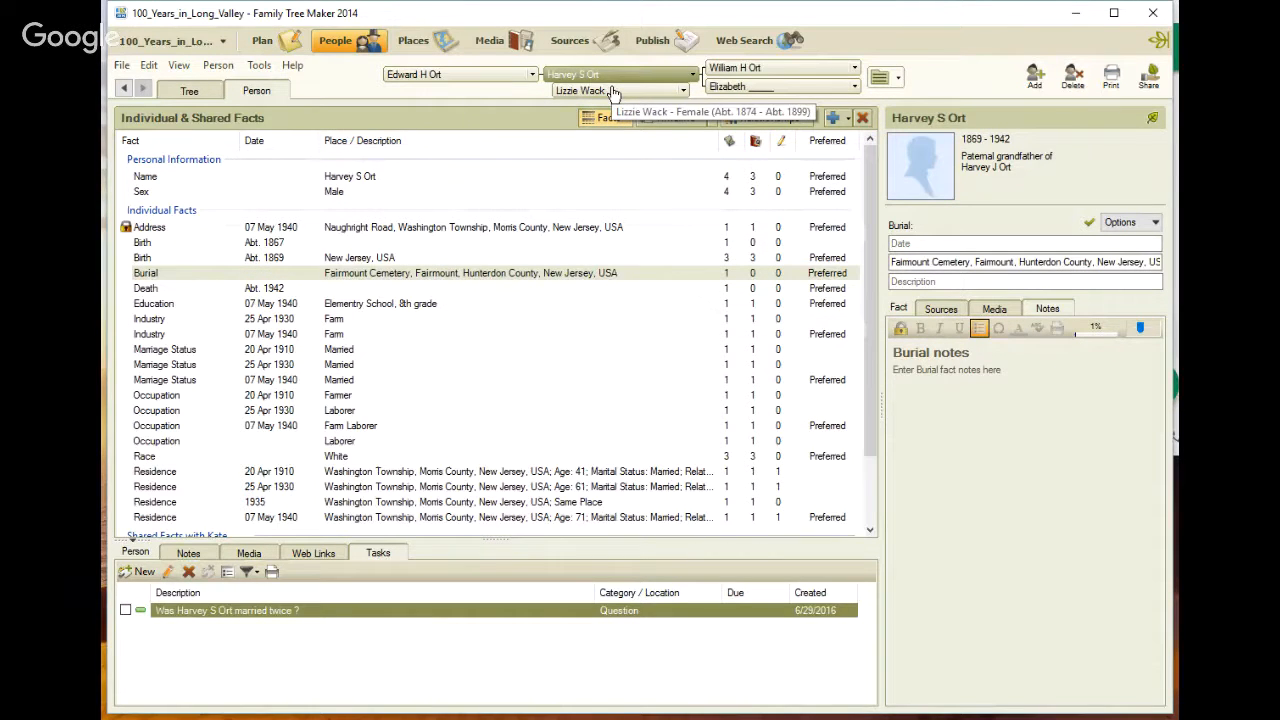
scroll(184, 470, down, 3)
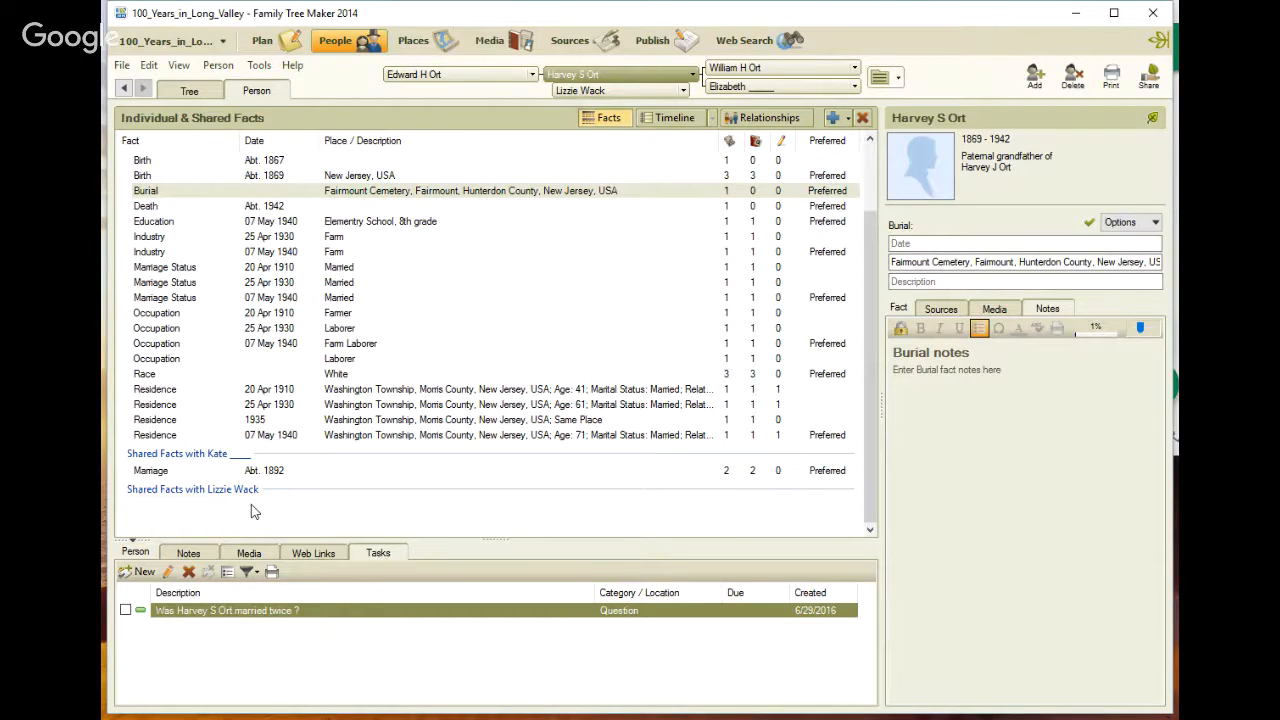
scroll(435, 507, up, 2)
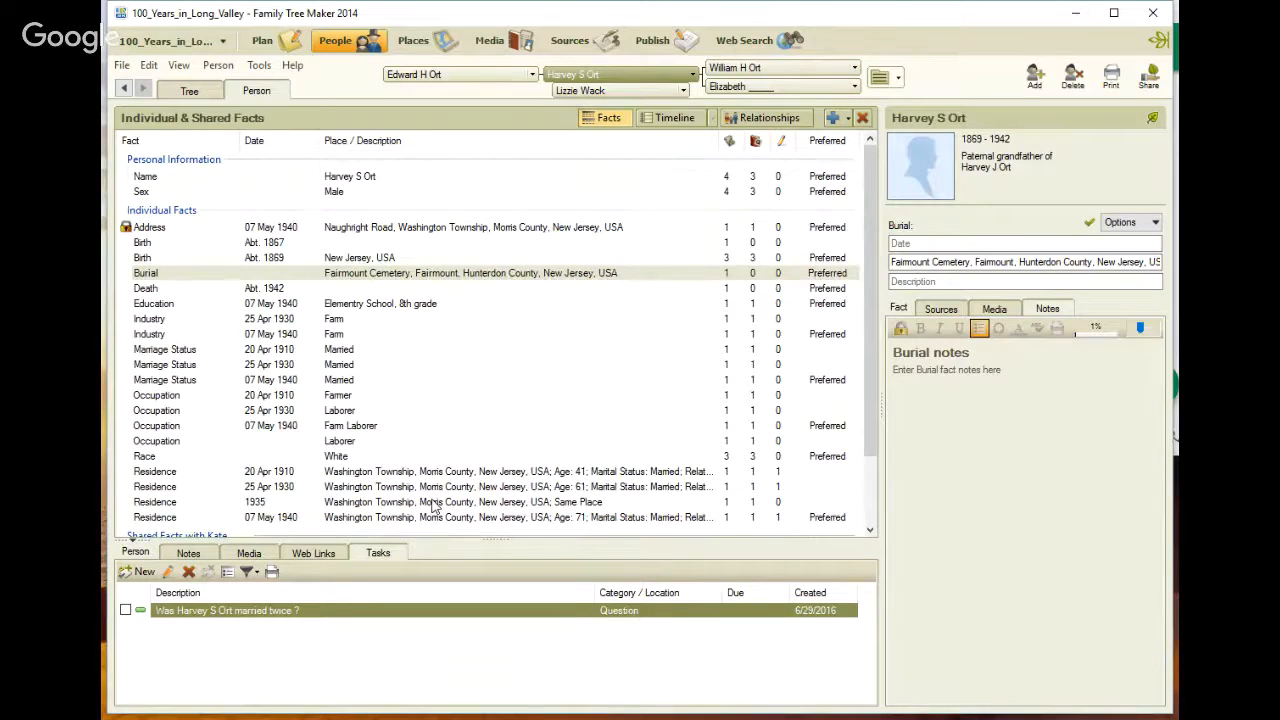
scroll(435, 507, down, 1)
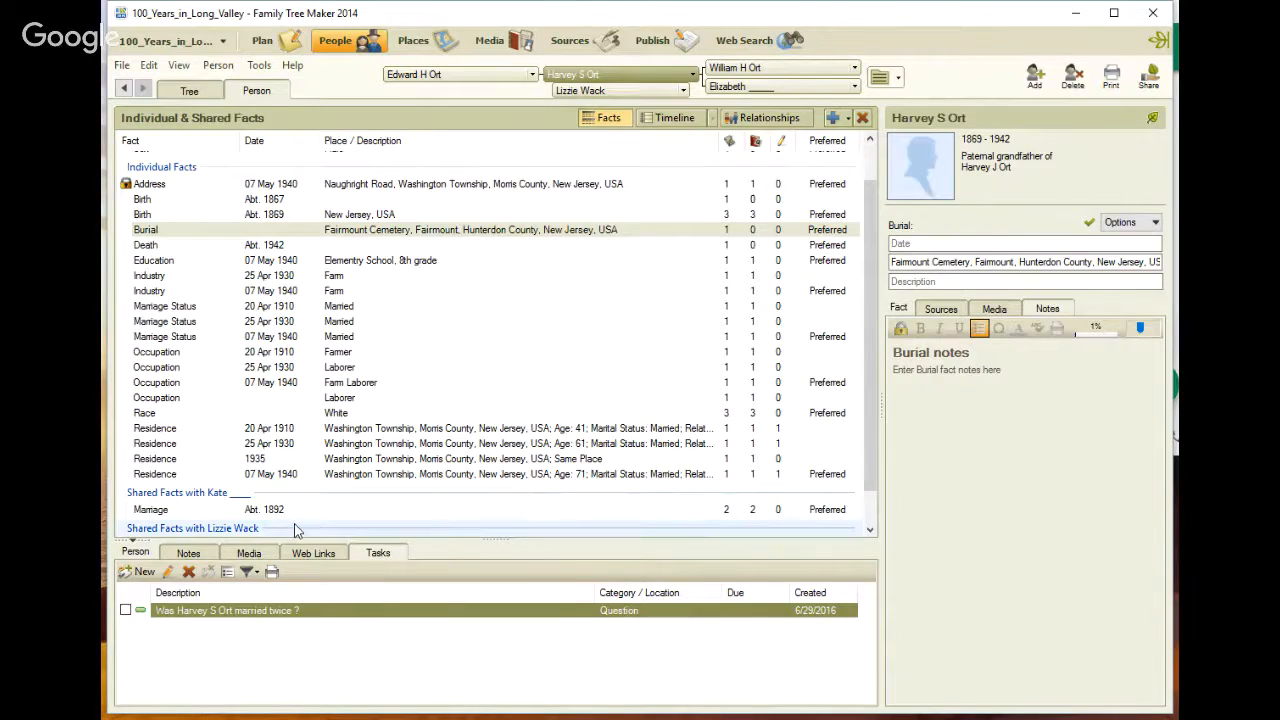
scroll(296, 530, down, 1)
click(284, 469)
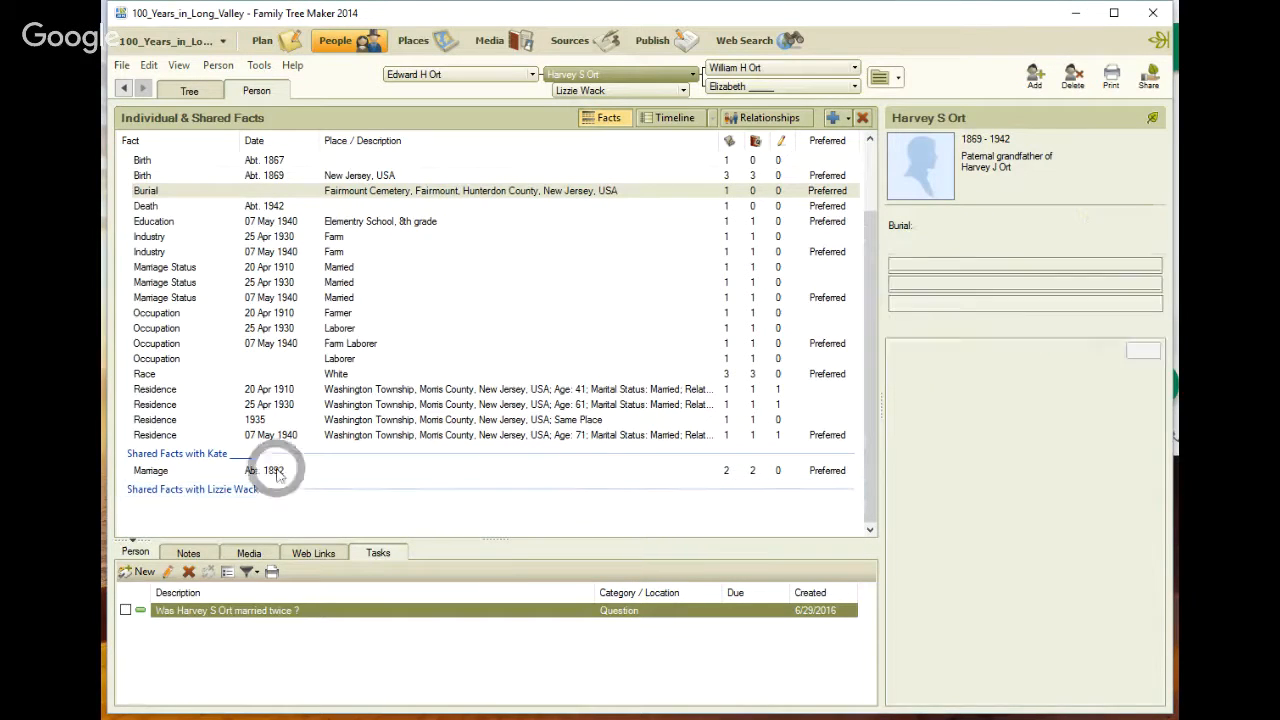
click(941, 331)
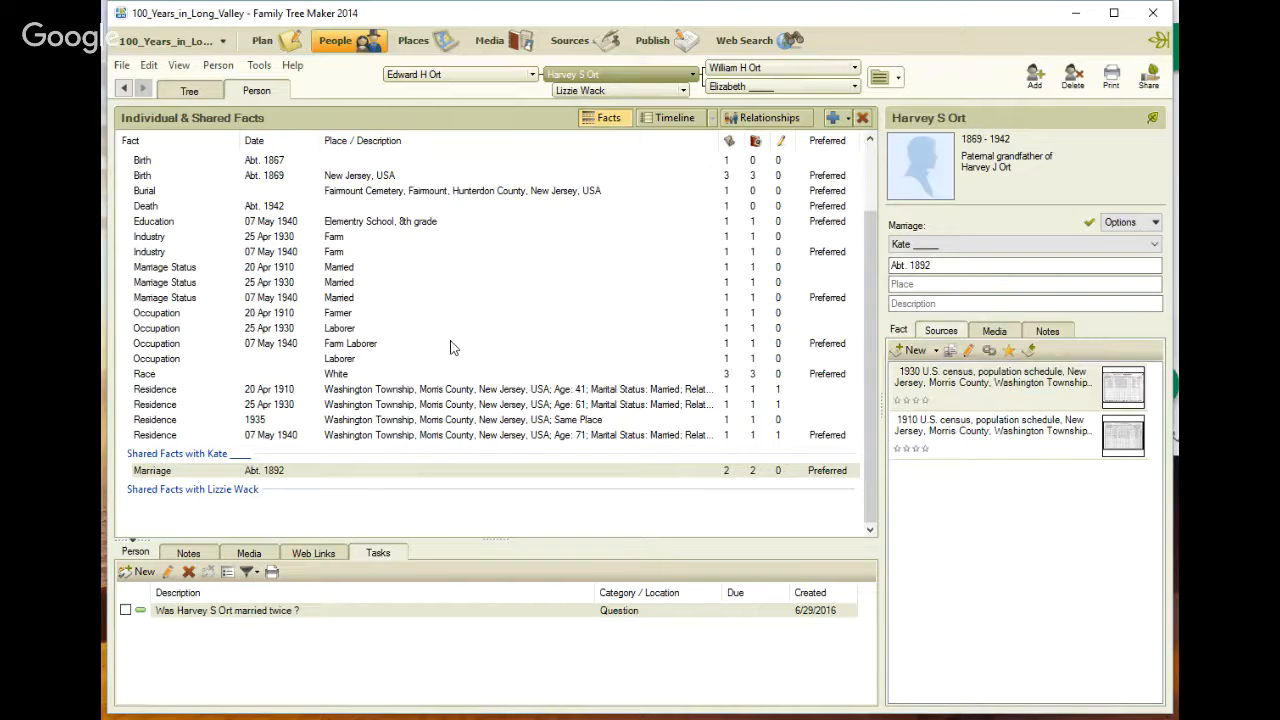
click(140, 571)
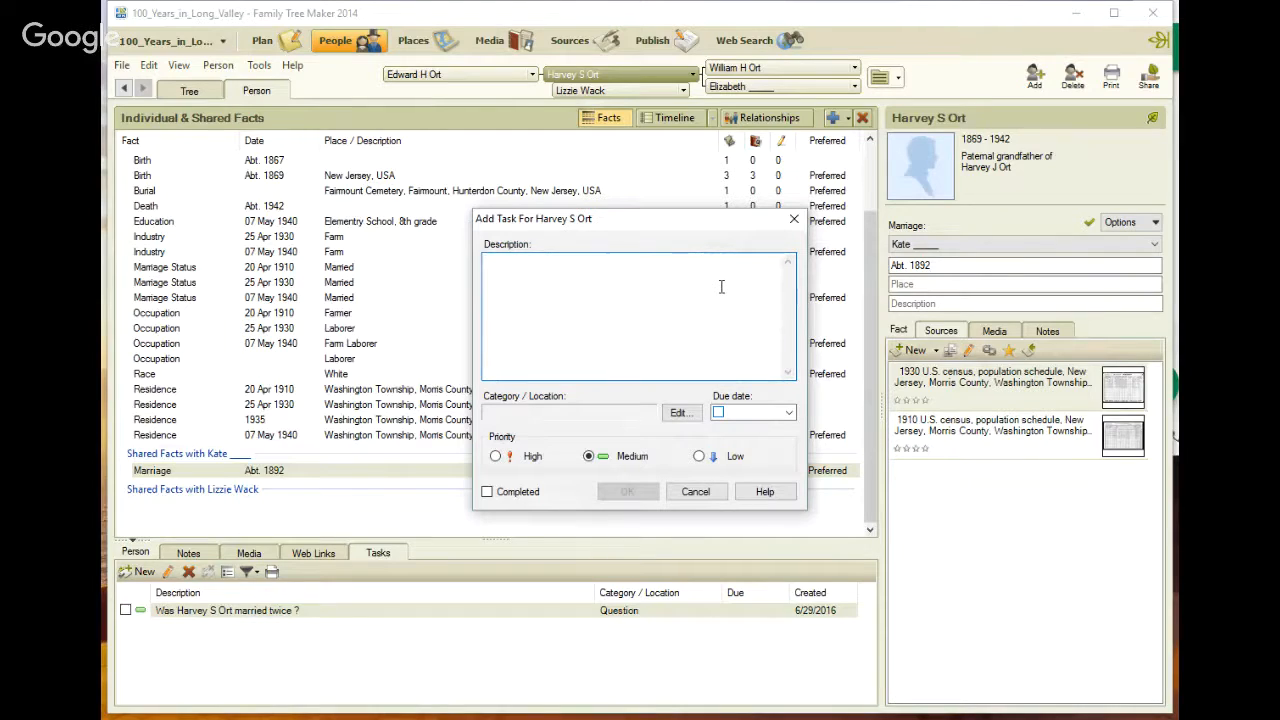
text(Verify)
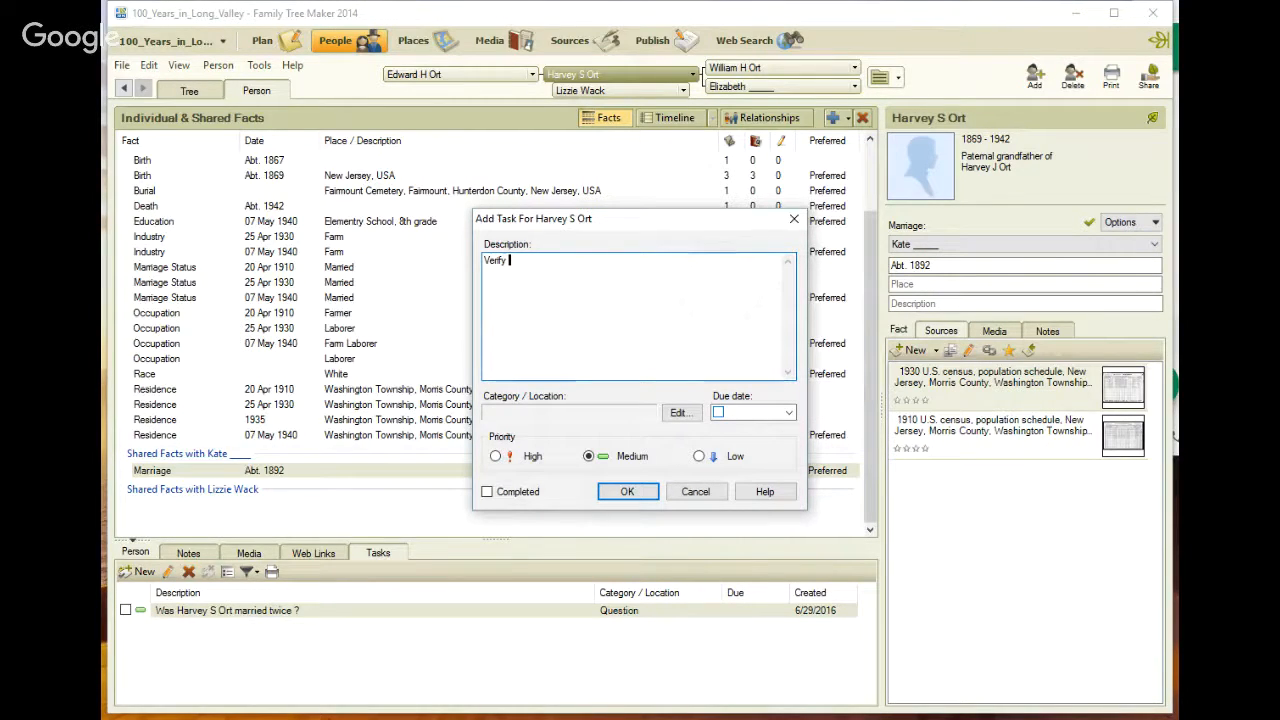
text( Marriage Date)
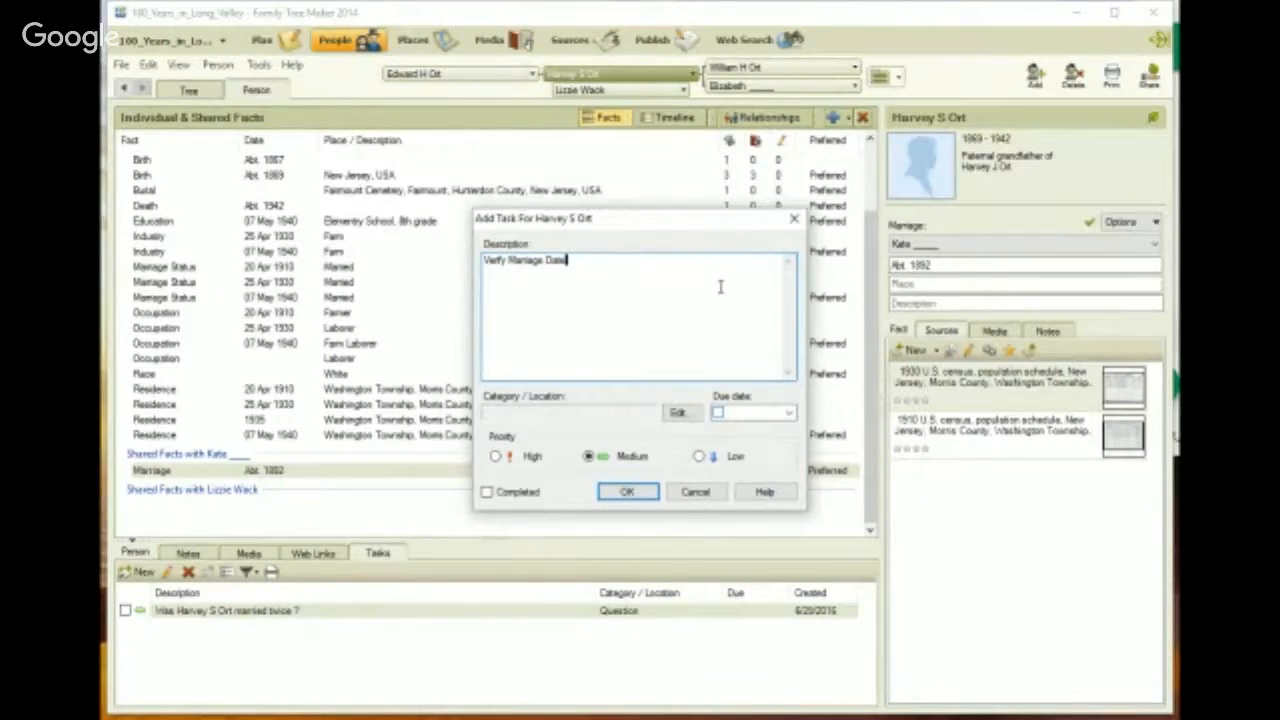
click(677, 412)
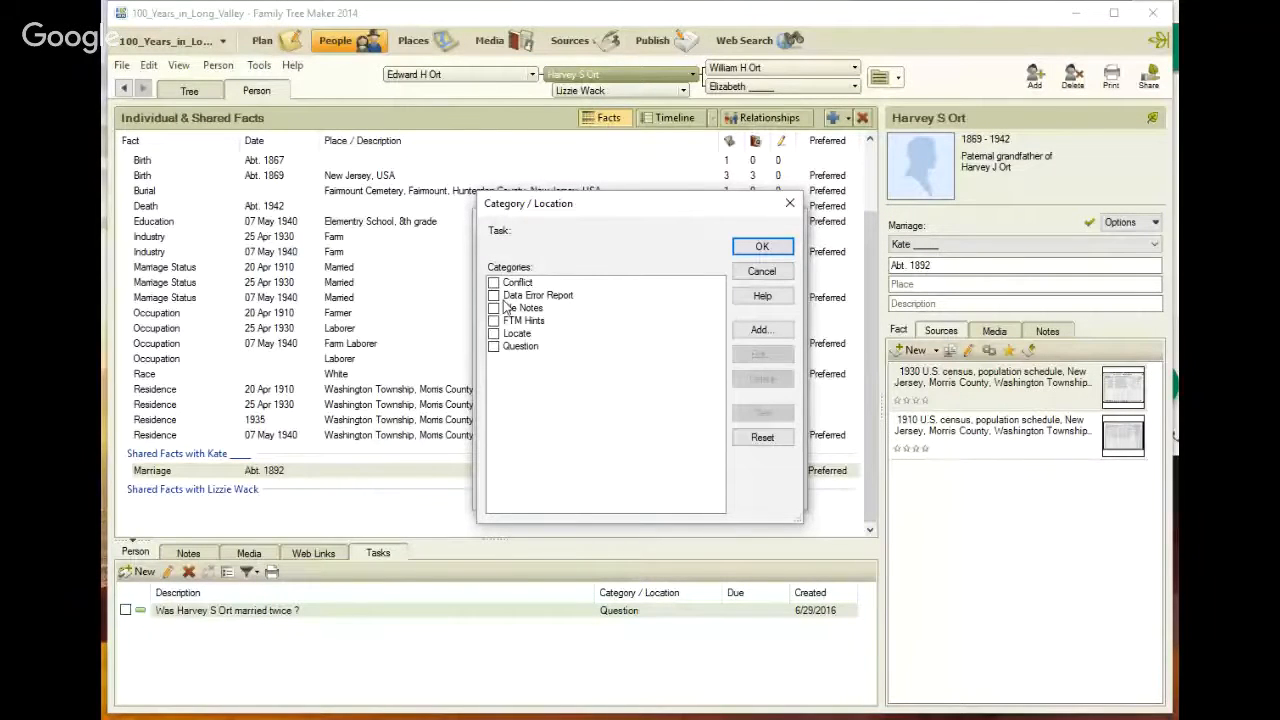
click(494, 283)
click(762, 246)
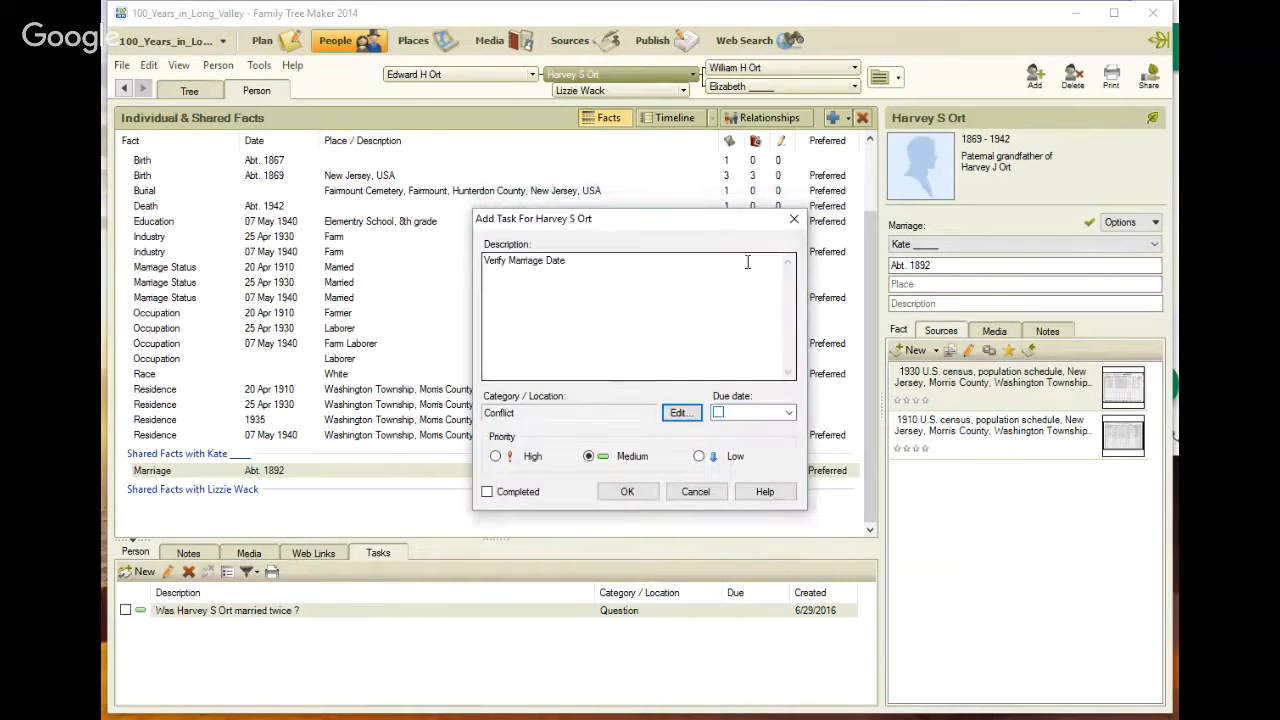
click(632, 490)
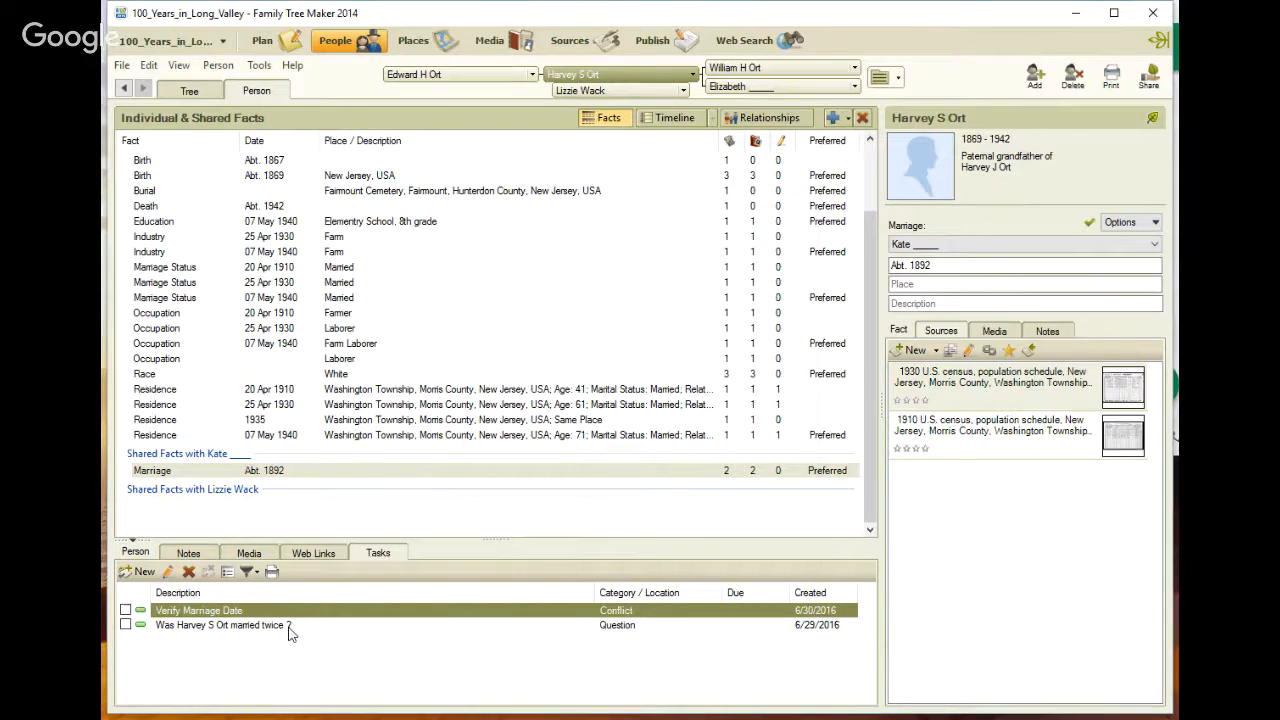
click(533, 76)
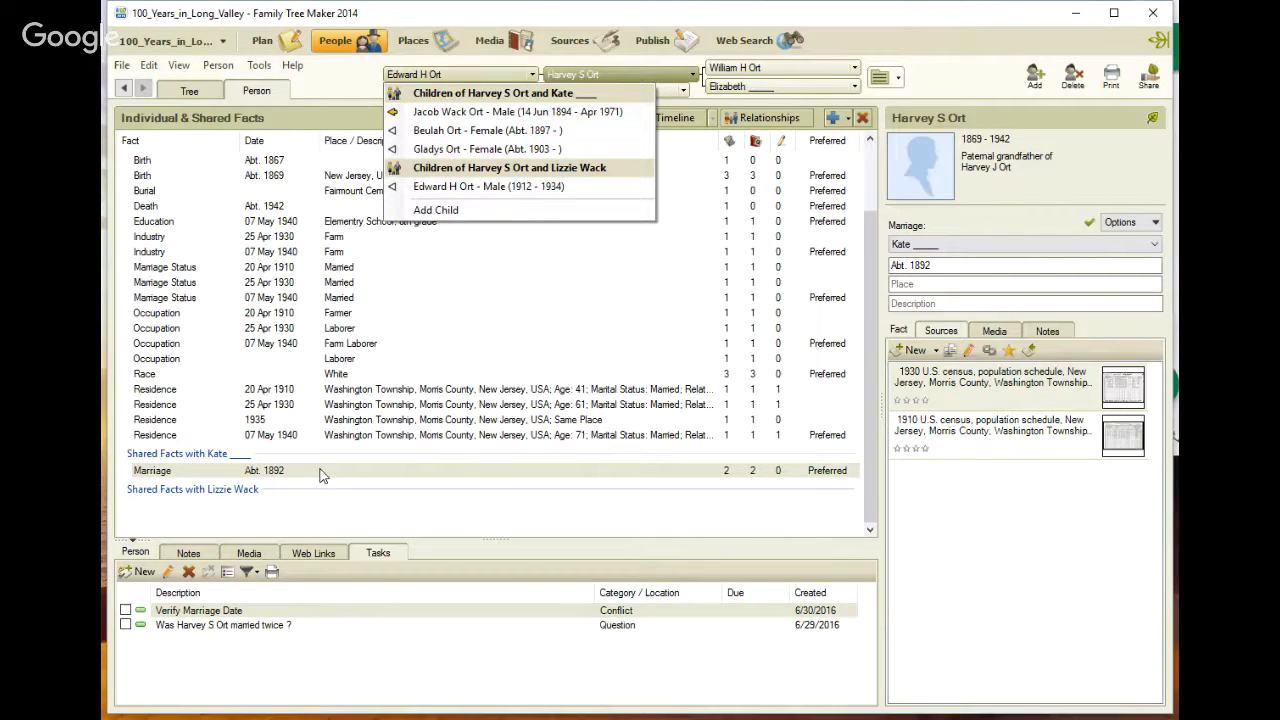
click(682, 261)
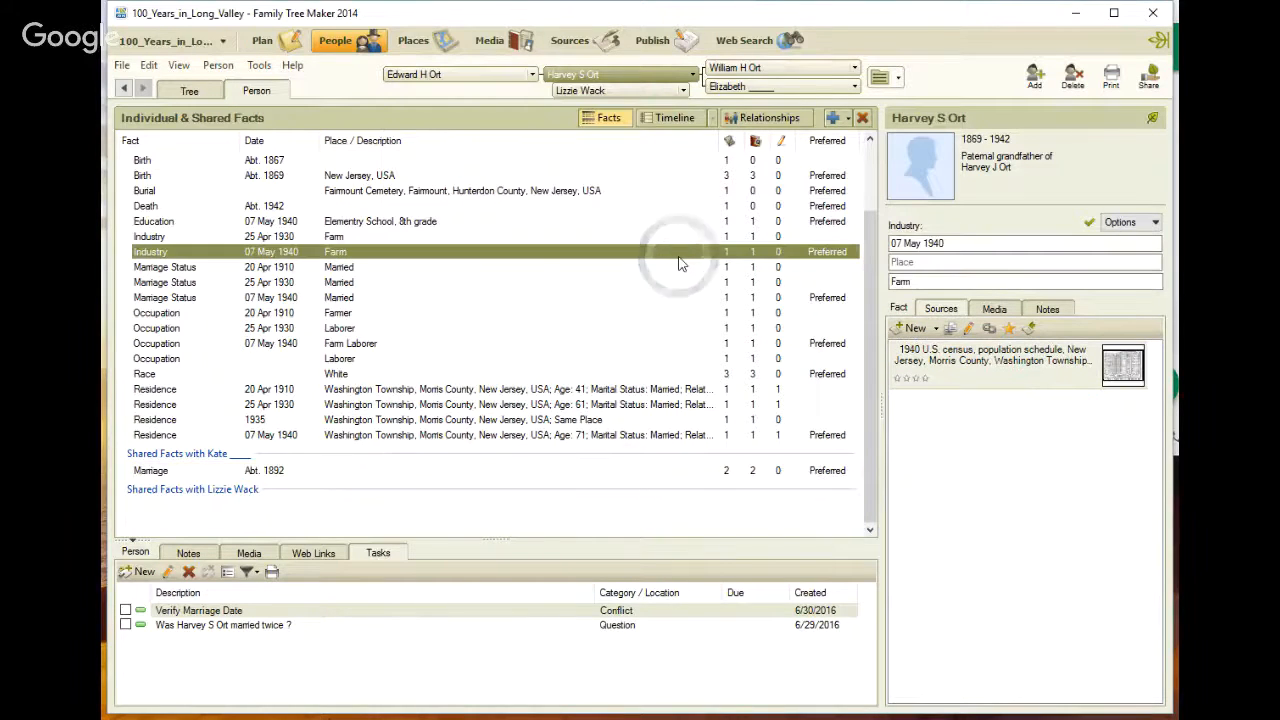
click(141, 572)
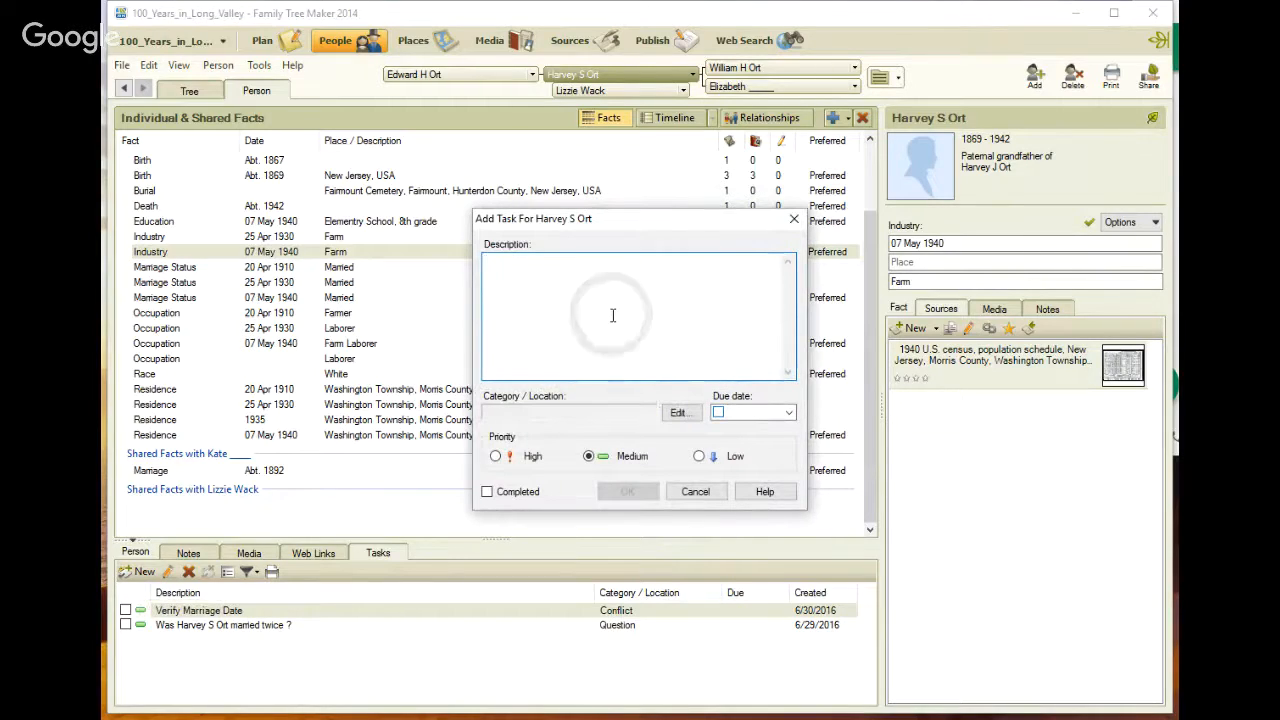
text(Ve)
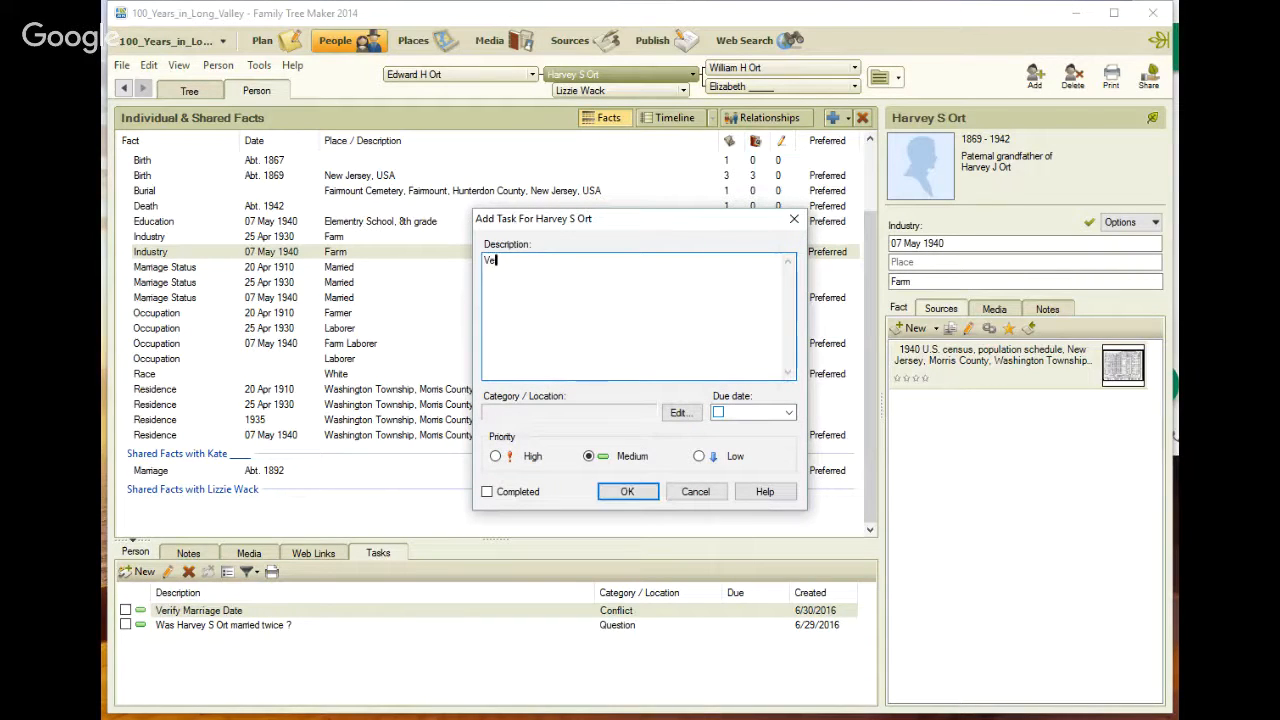
key(BackSpace)
key(BackSpace)
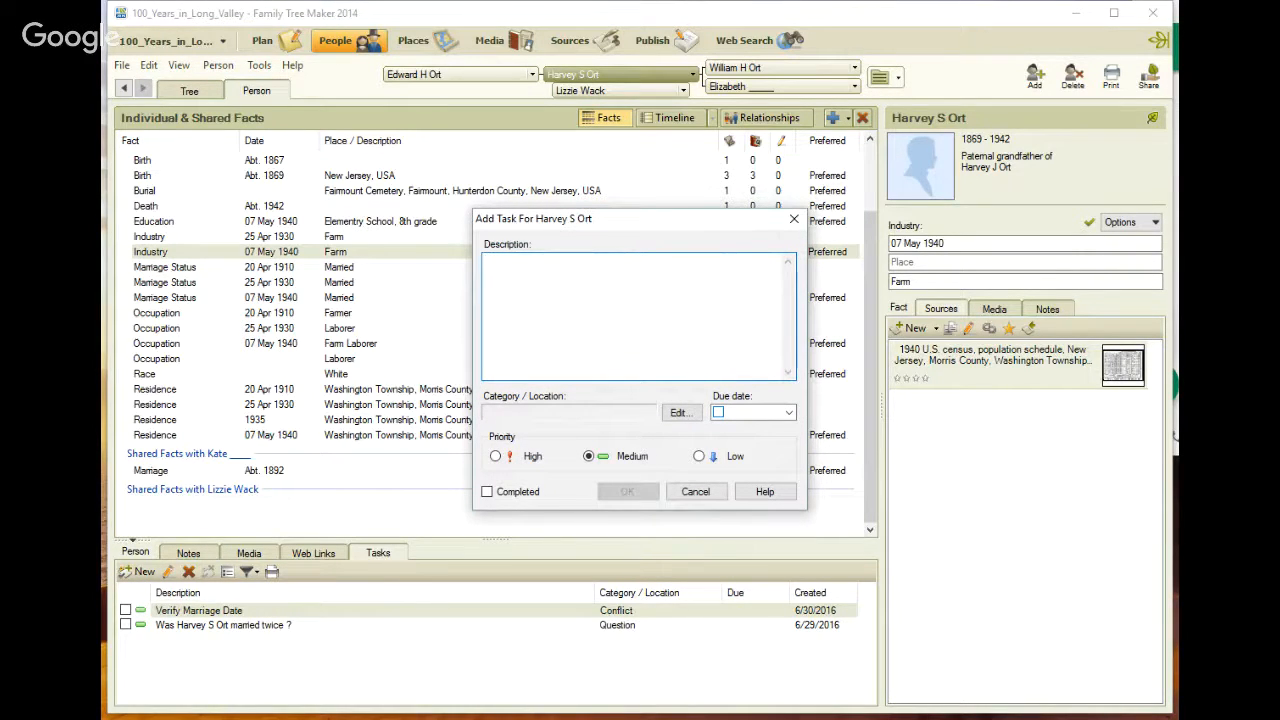
text(Co)
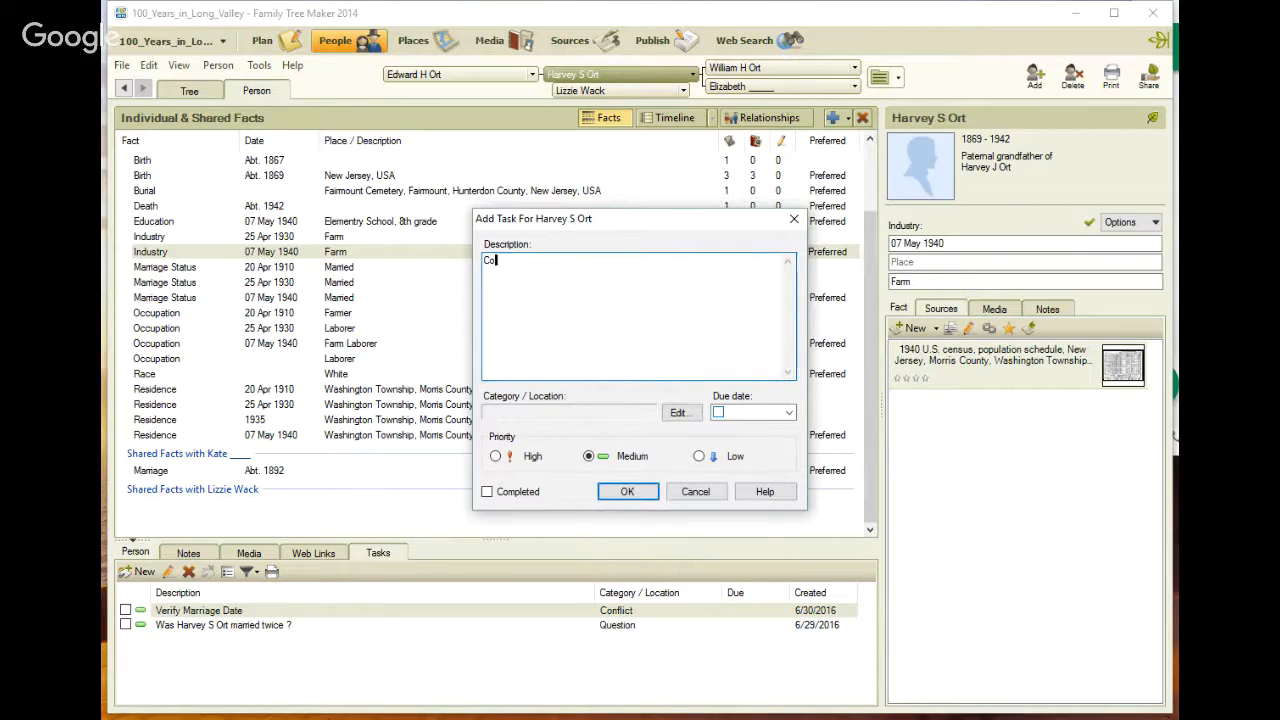
text(nflicting Date, Verigy the cor)
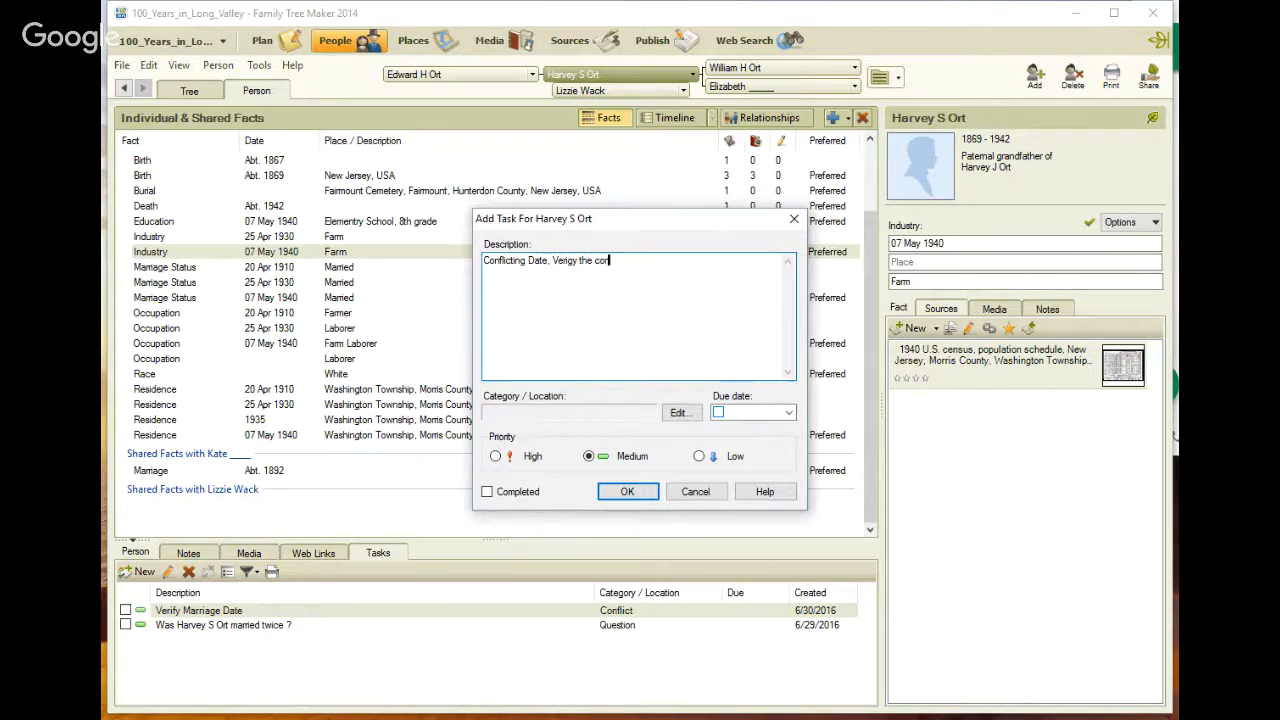
text(rect Spouse fo ALL of the Children)
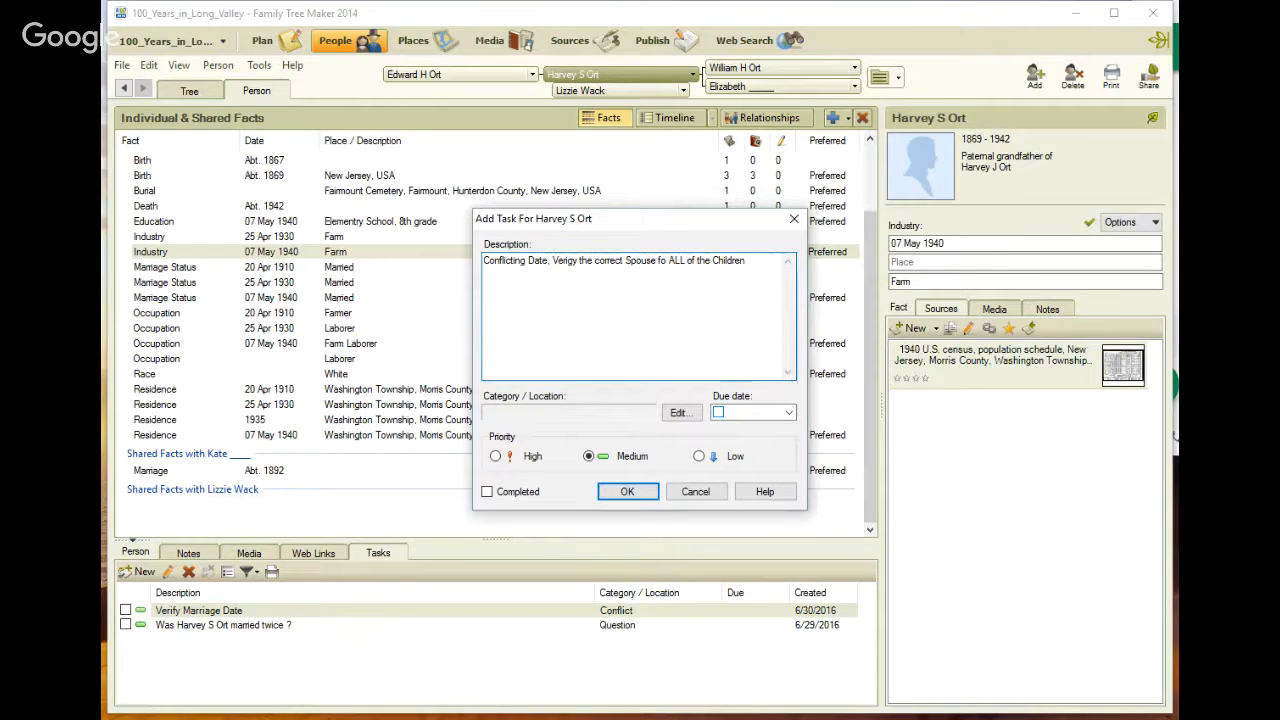
click(627, 491)
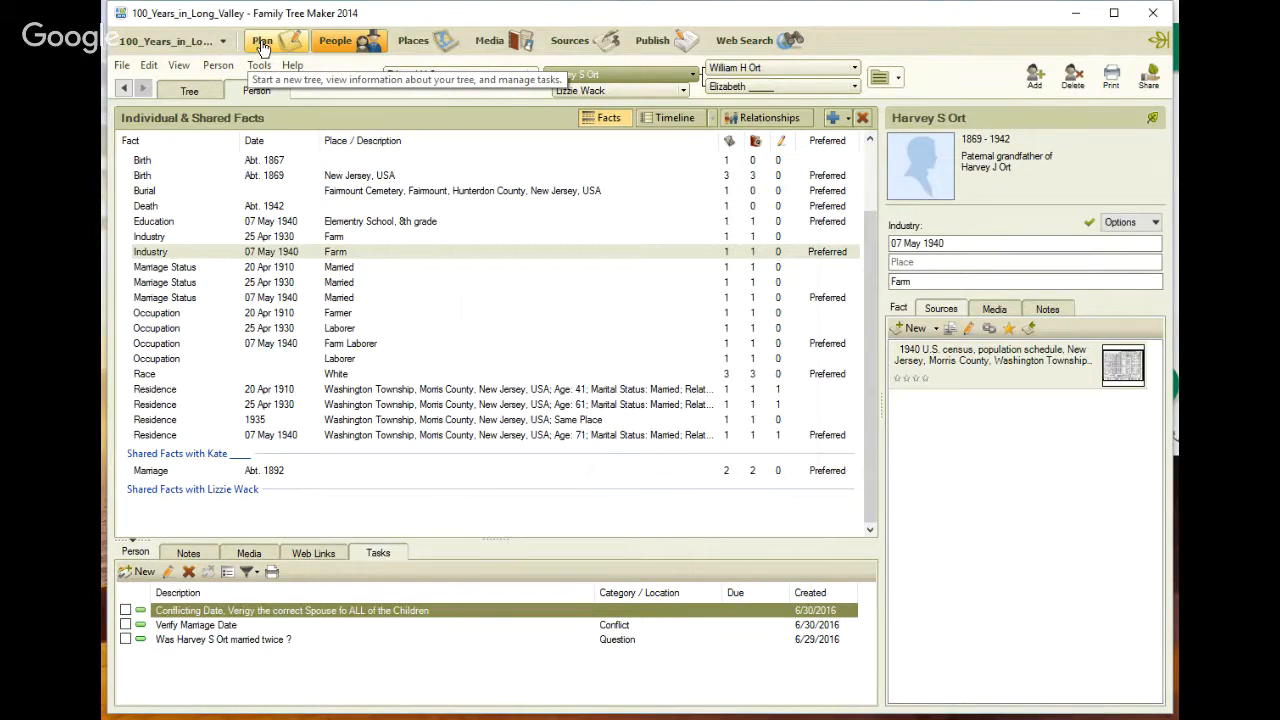
Review the tree's task list and Lizzie Ort's Find A Grave Index record with her parents' names
click(262, 45)
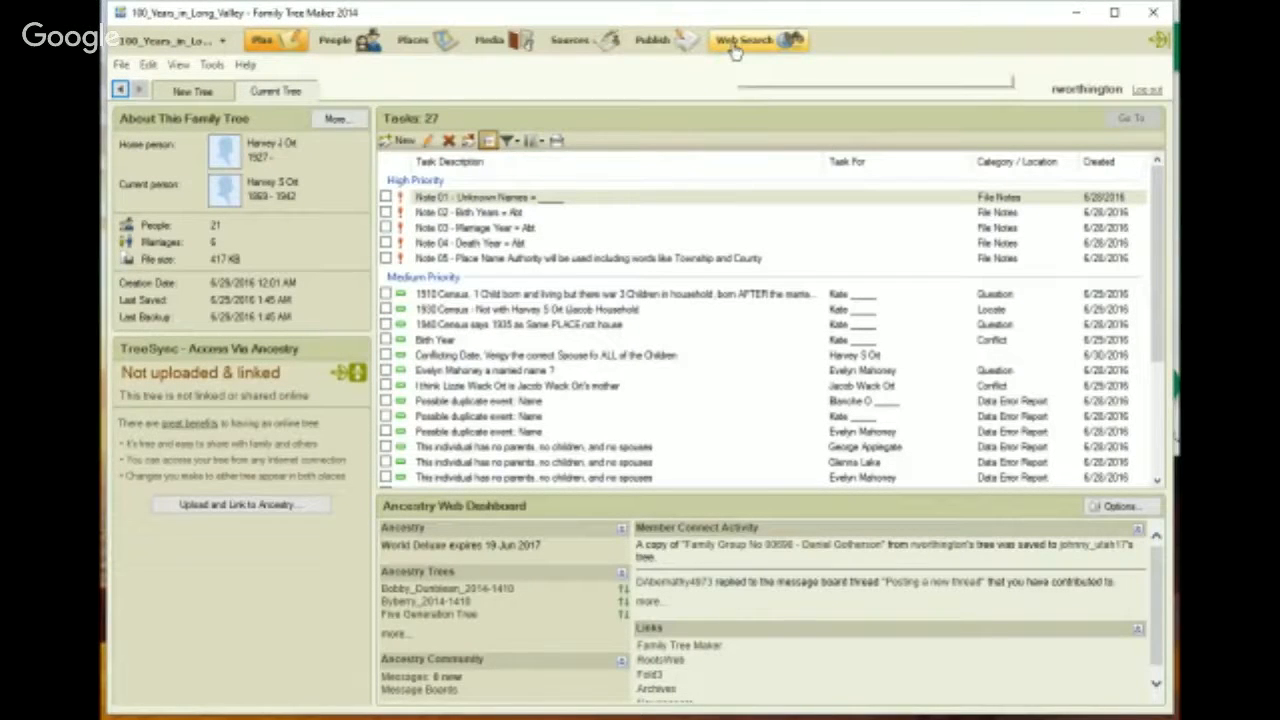
click(735, 45)
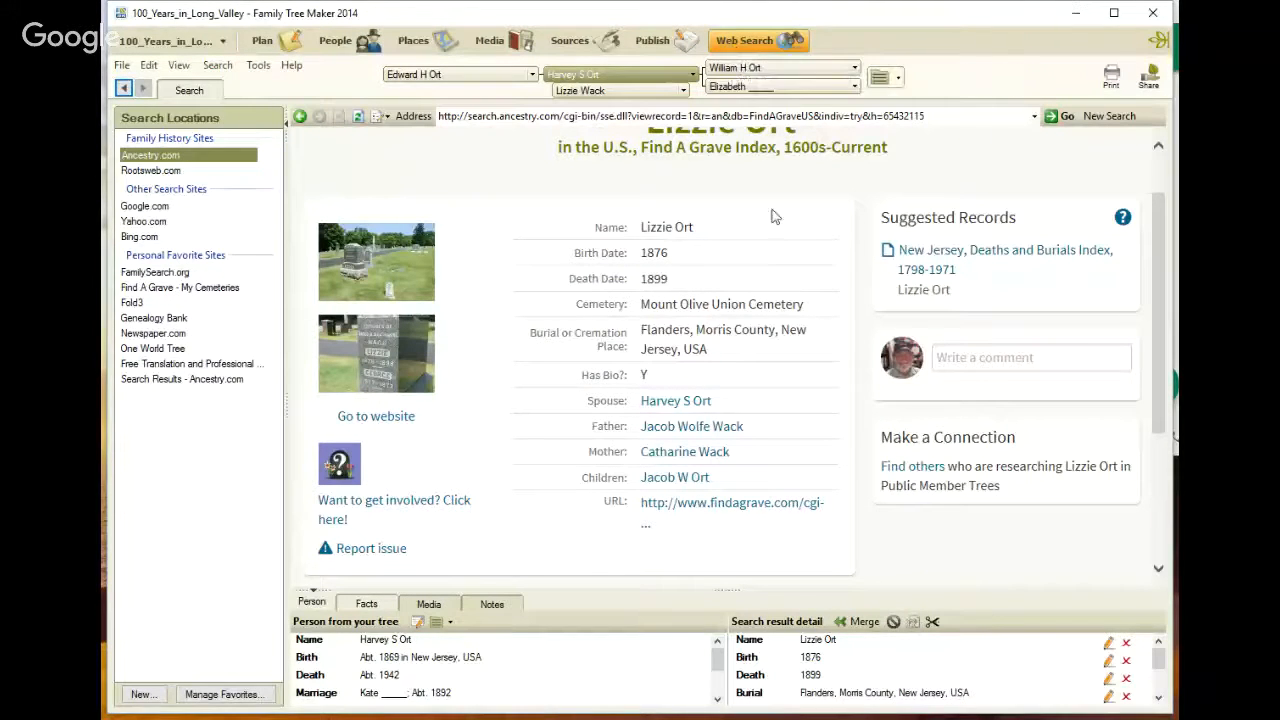
drag(903, 147, 638, 149)
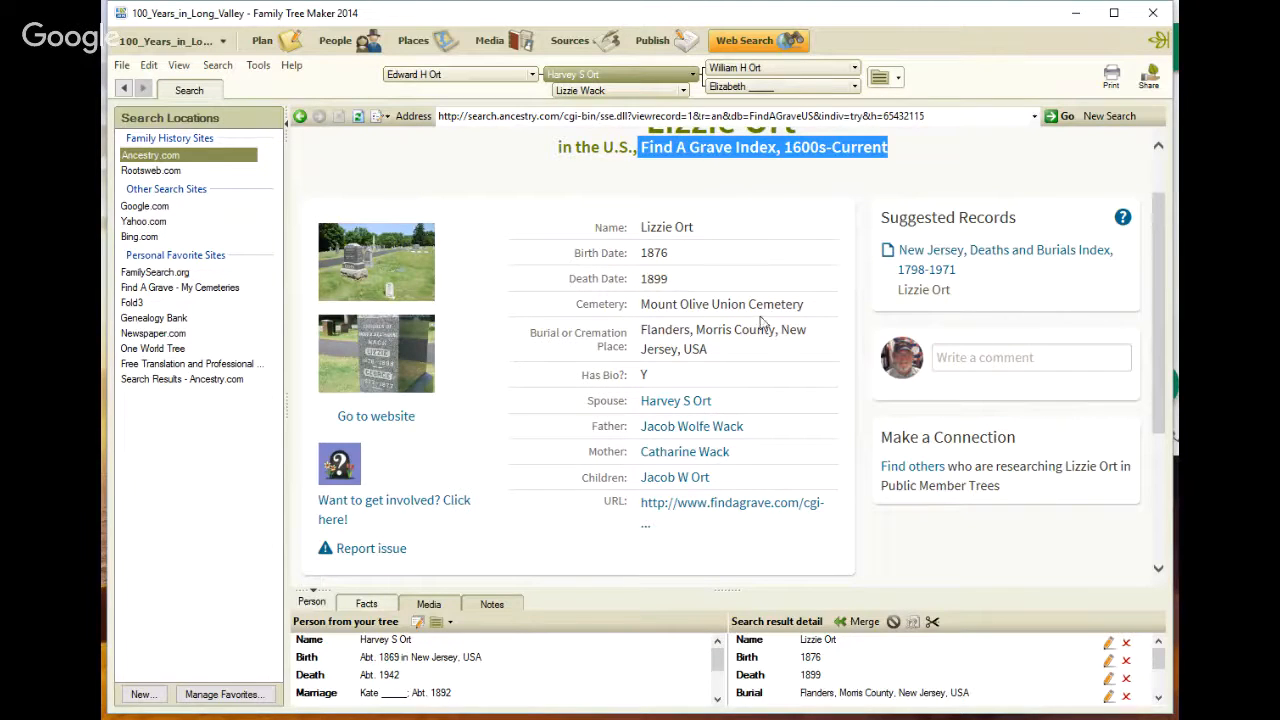
click(787, 430)
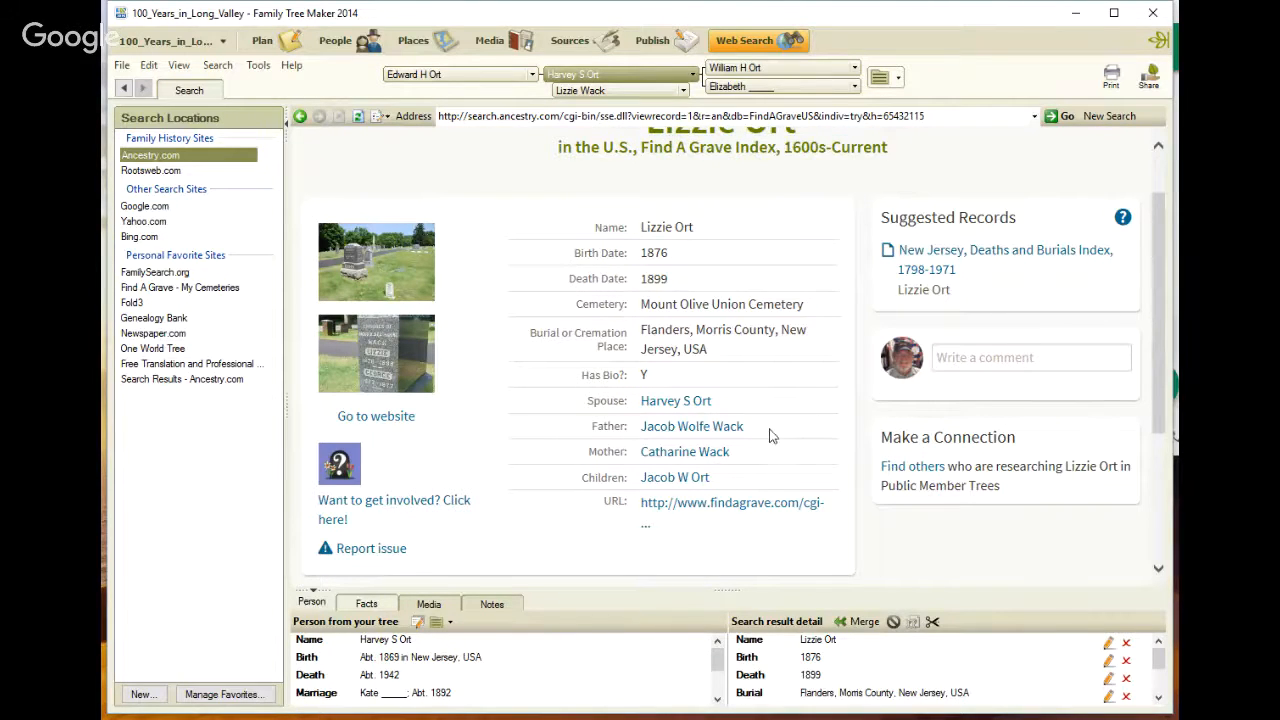
double_click(733, 428)
click(324, 45)
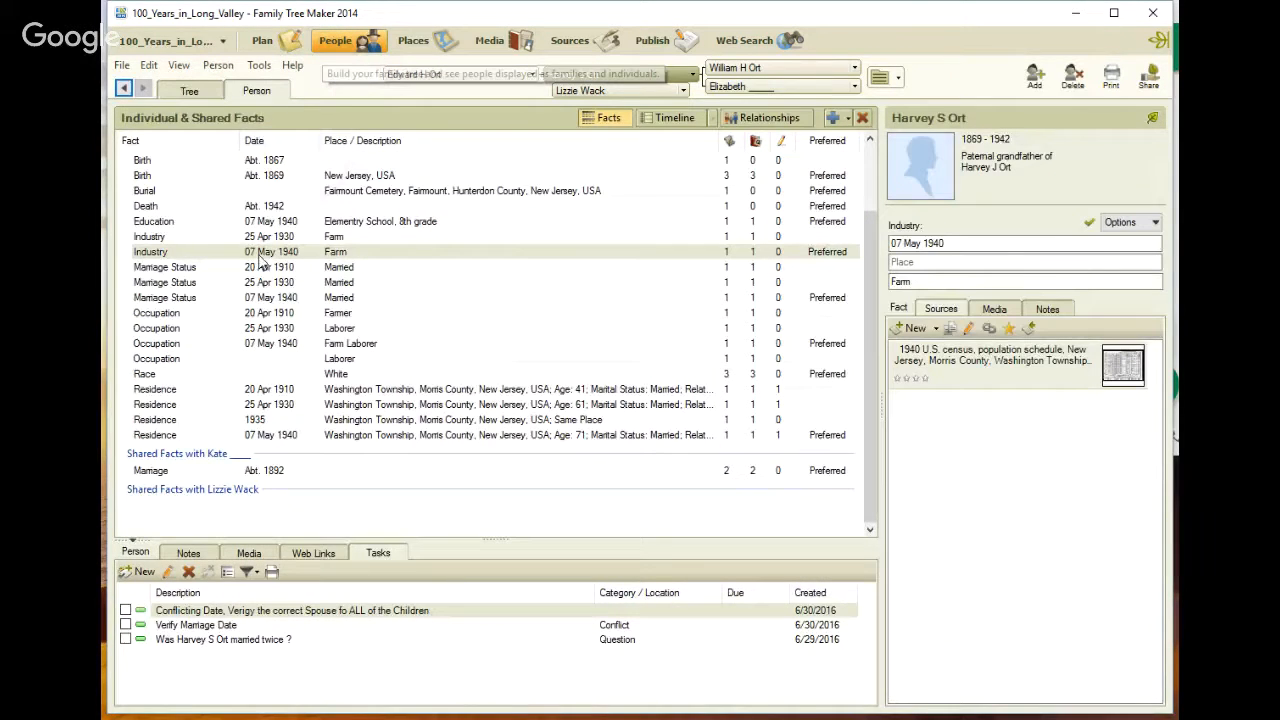
click(189, 90)
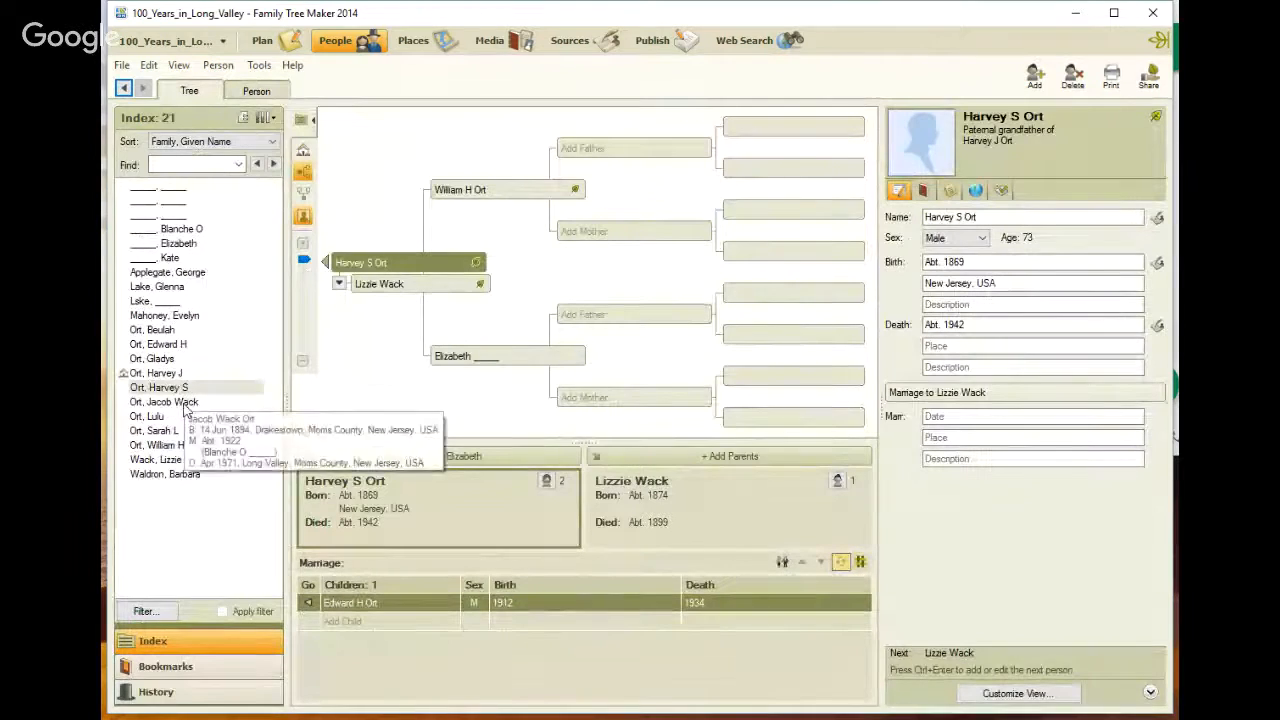
click(175, 401)
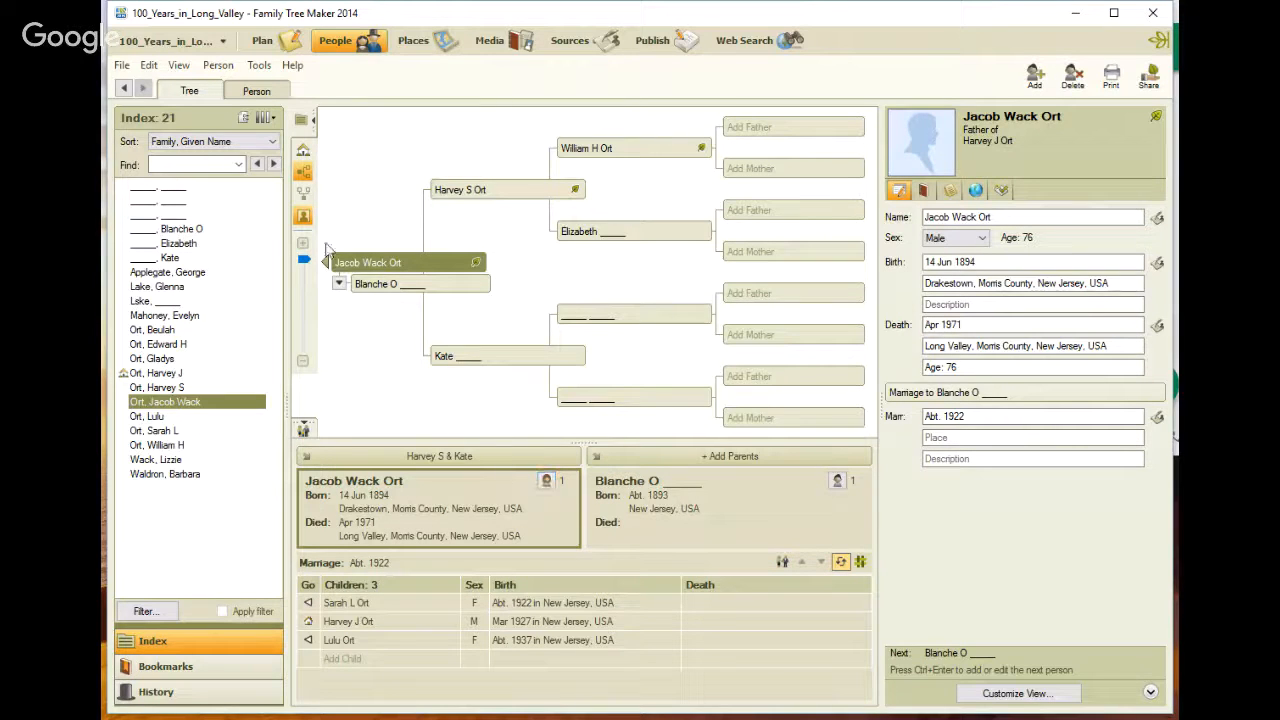
click(262, 42)
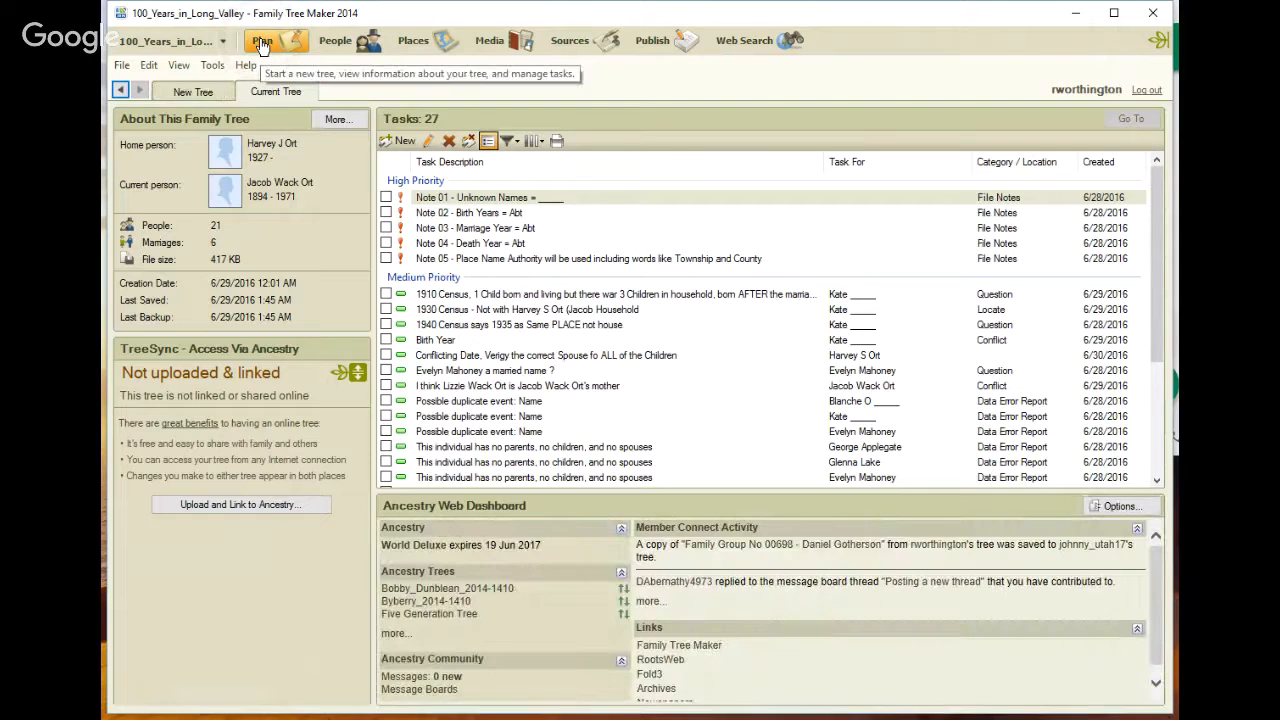